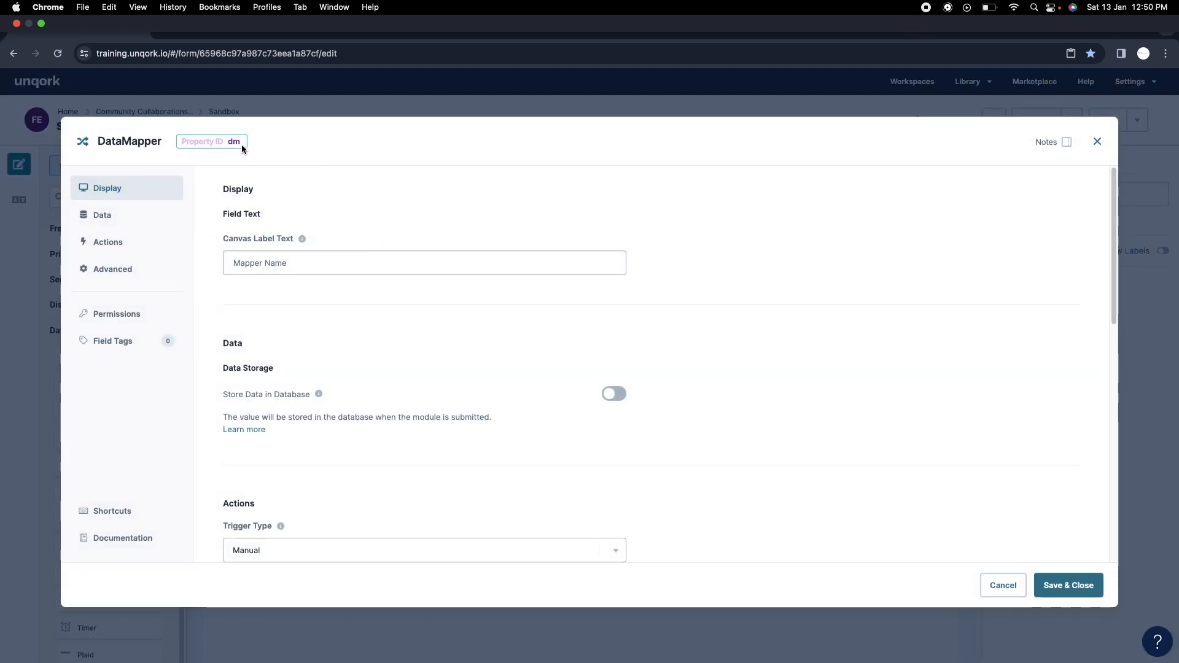
Step: Set the DataMapper component's property ID and canvas label text to dataMapper
left_click(239, 144)
key("super+a")
type("dataMapper")
left_click(286, 263)
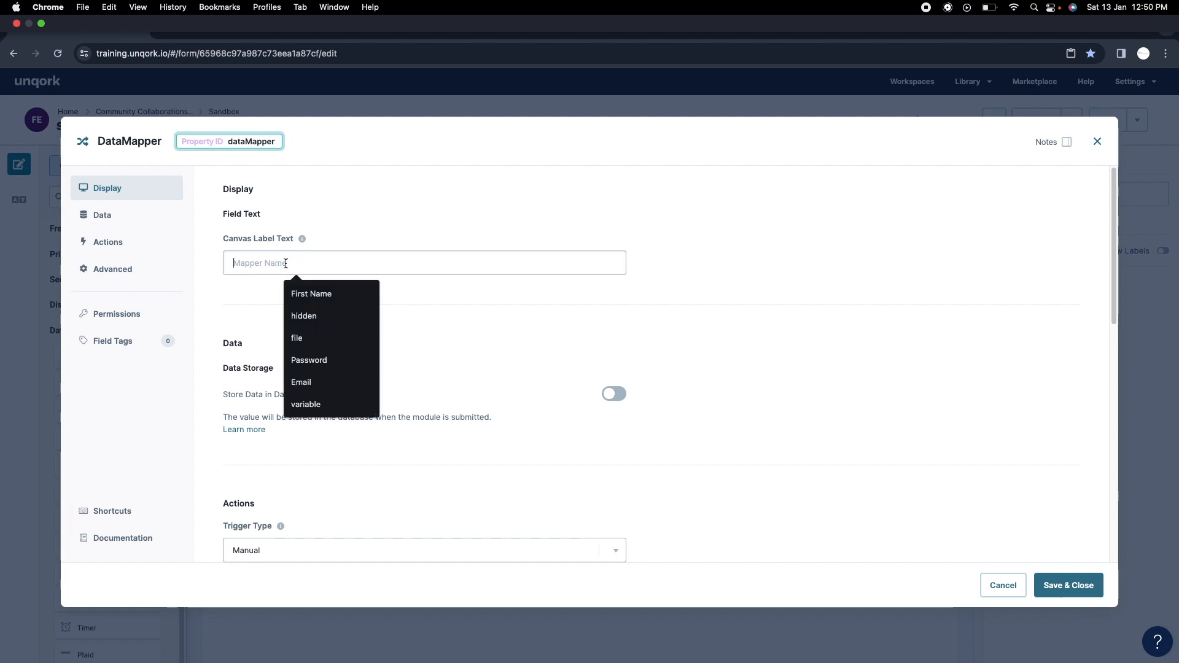
left_click(250, 139)
double_click(251, 140)
key("super+c")
left_click(271, 263)
key("super+v")
Step: Keep the DataMapper's trigger type as Manual, save its settings and save the Sandbox module
scroll(809, 377, "down", 3)
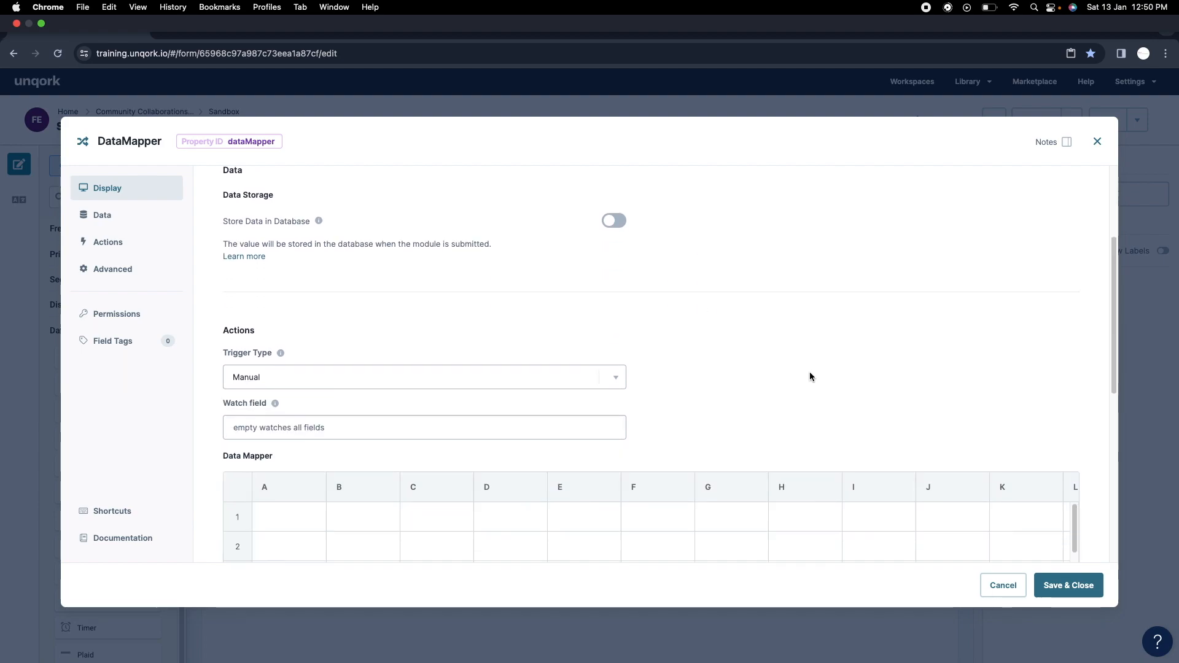
left_click(606, 386)
left_click(867, 414)
left_click(1086, 579)
left_click(1113, 128)
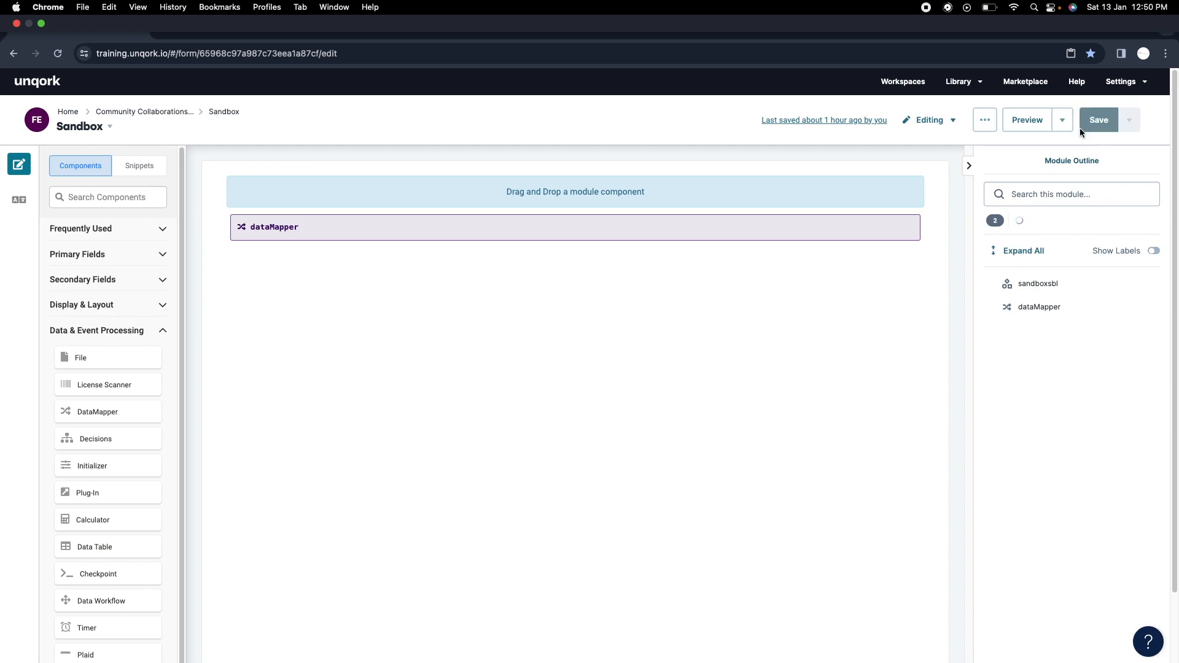
Step: Add a Text Field below the dataMapper component and set its property ID to firstName
left_click(94, 229)
left_click(105, 256)
left_click_drag(104, 256, 447, 265)
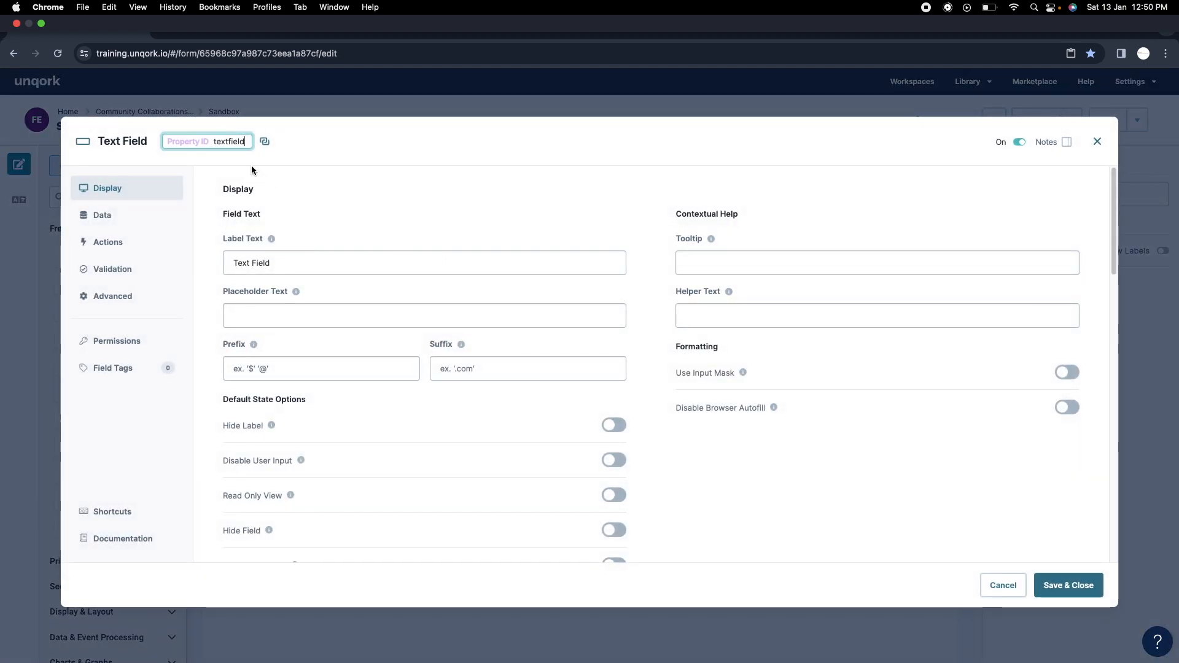
double_click(230, 142)
type("fis")
key("BackSpace")
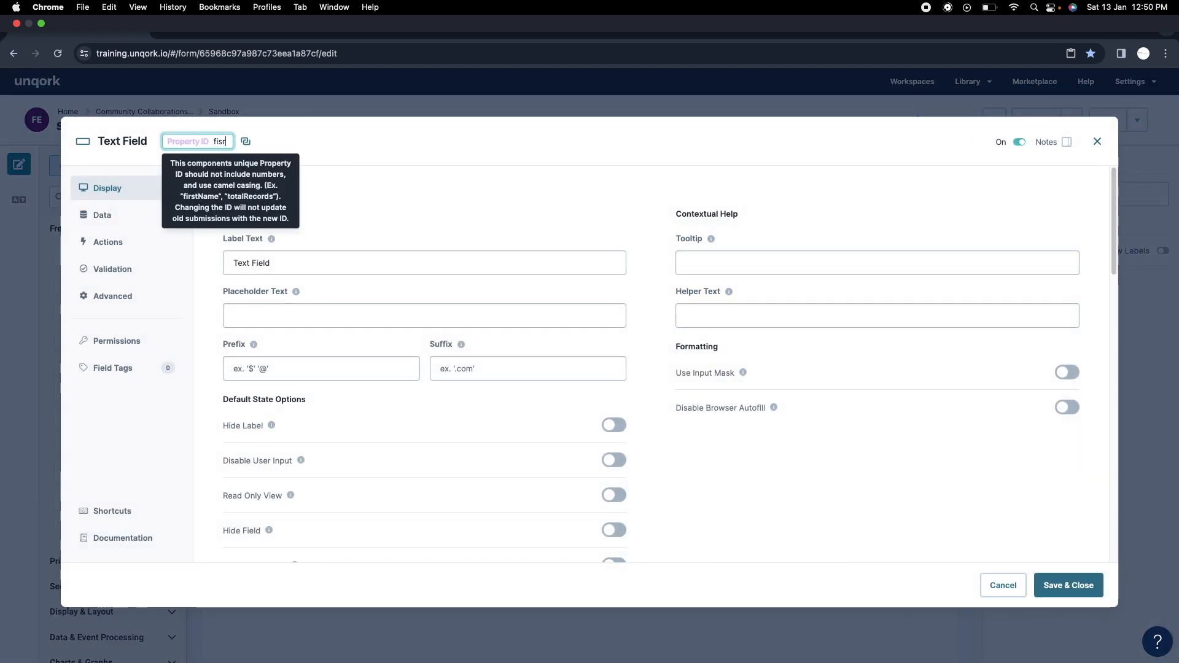
type("rstNamew")
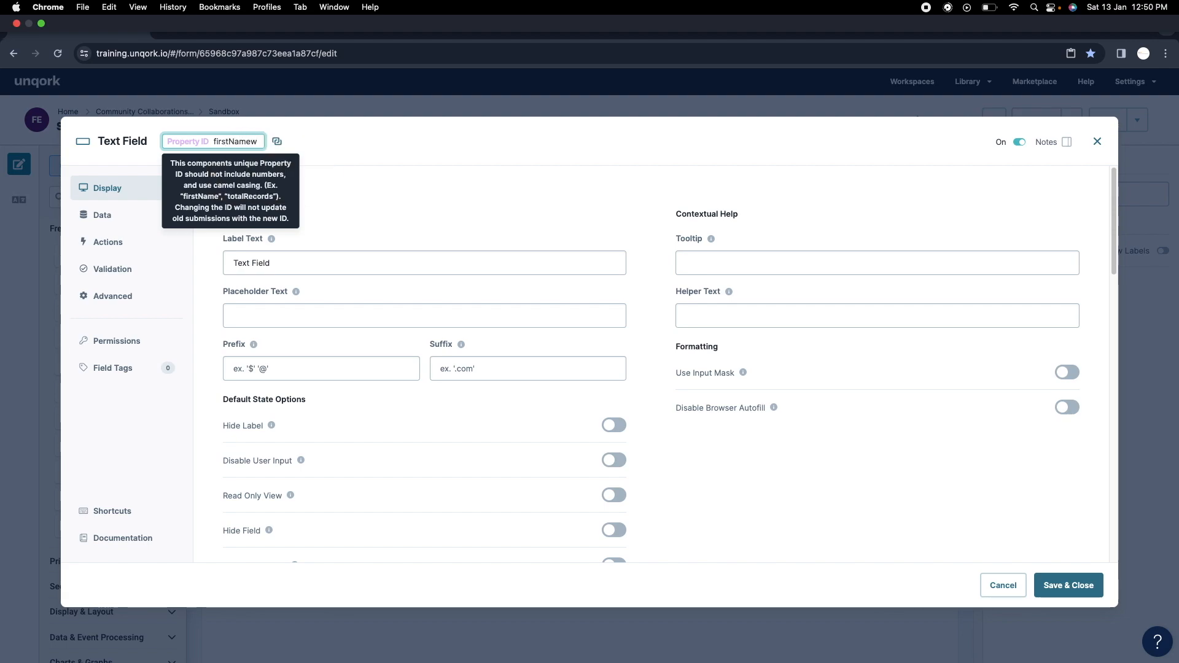
key("BackSpace")
left_click(426, 153)
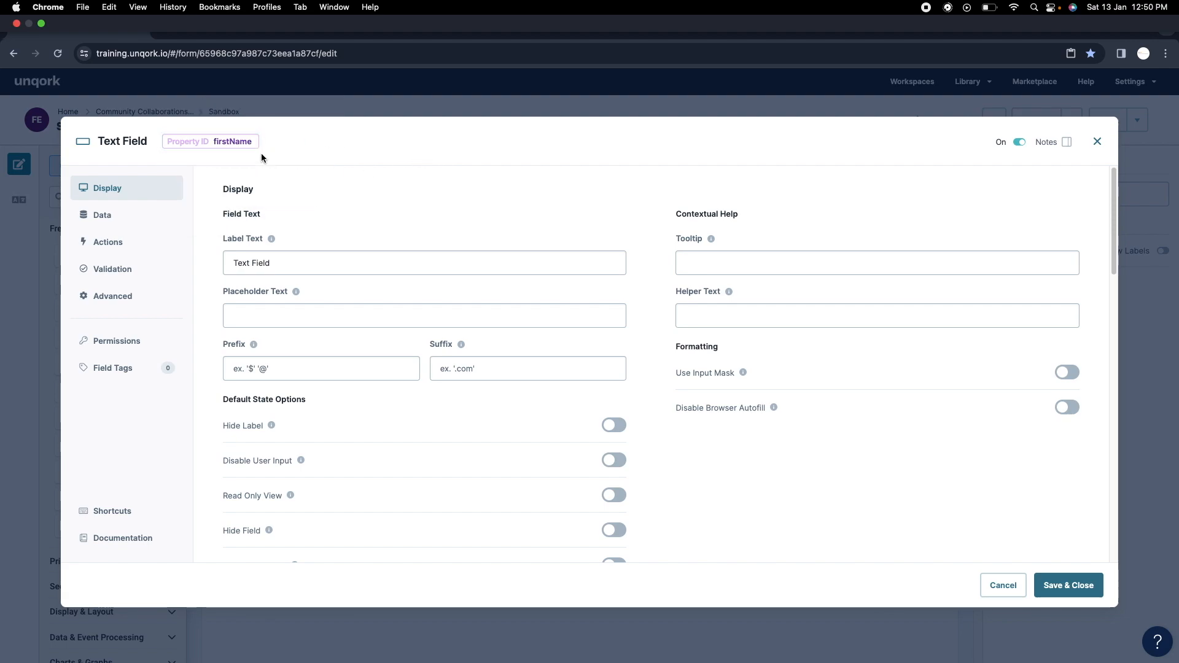
left_click(247, 141)
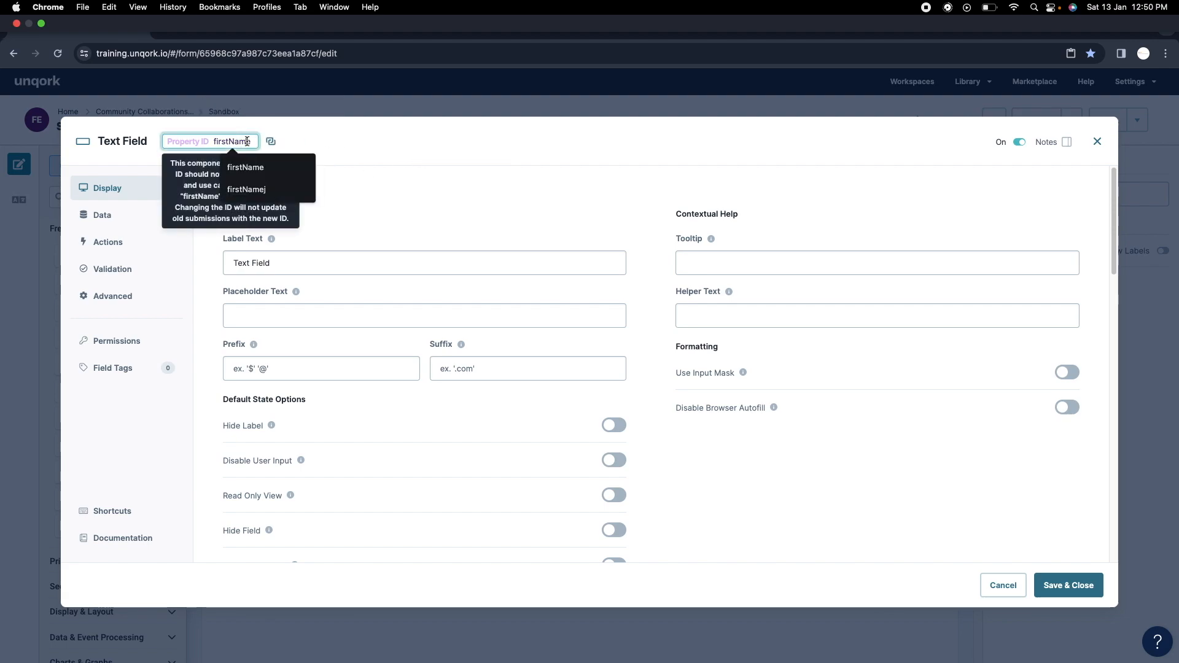
Step: Set the firstName field's label text to First Name and save its settings
double_click(273, 264)
key("super+a")
type("Fir")
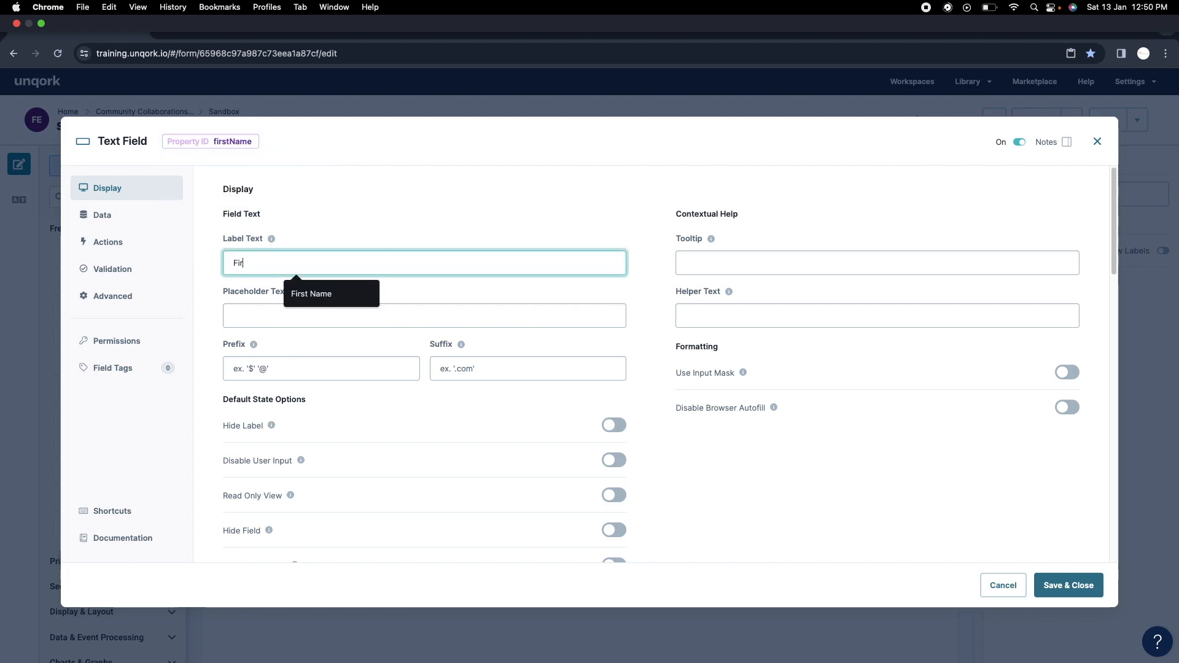
type("st Name")
left_click(1068, 585)
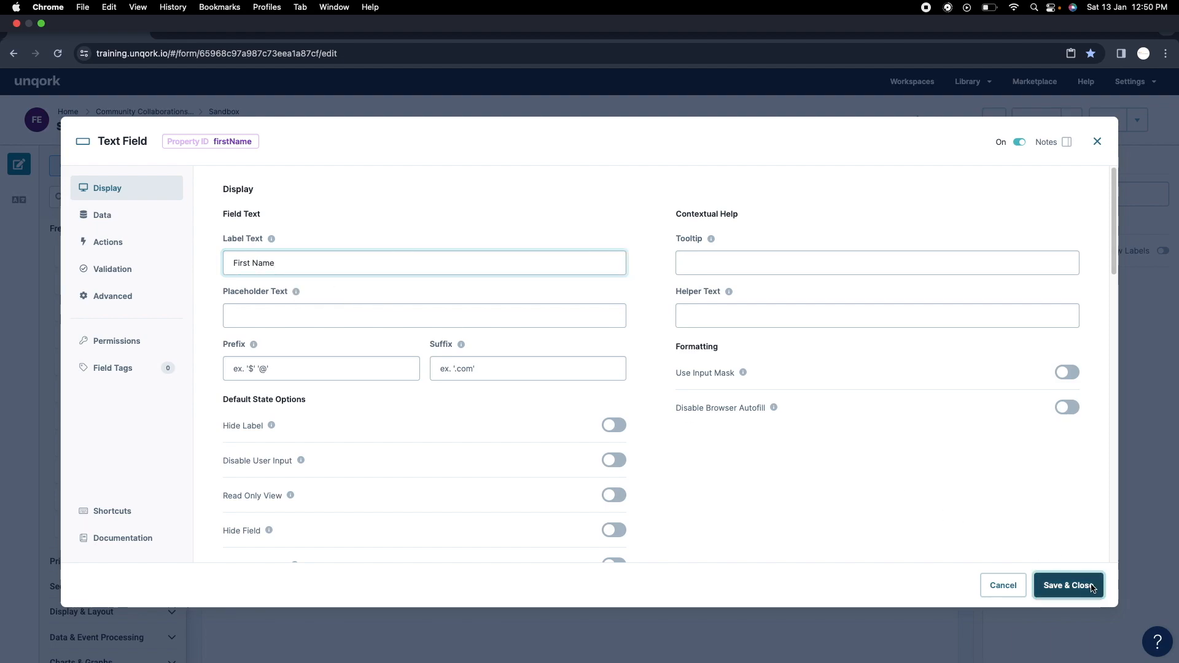
Step: Add another Text Field below First Name and set its property ID to lastName
left_click_drag(92, 256, 375, 286)
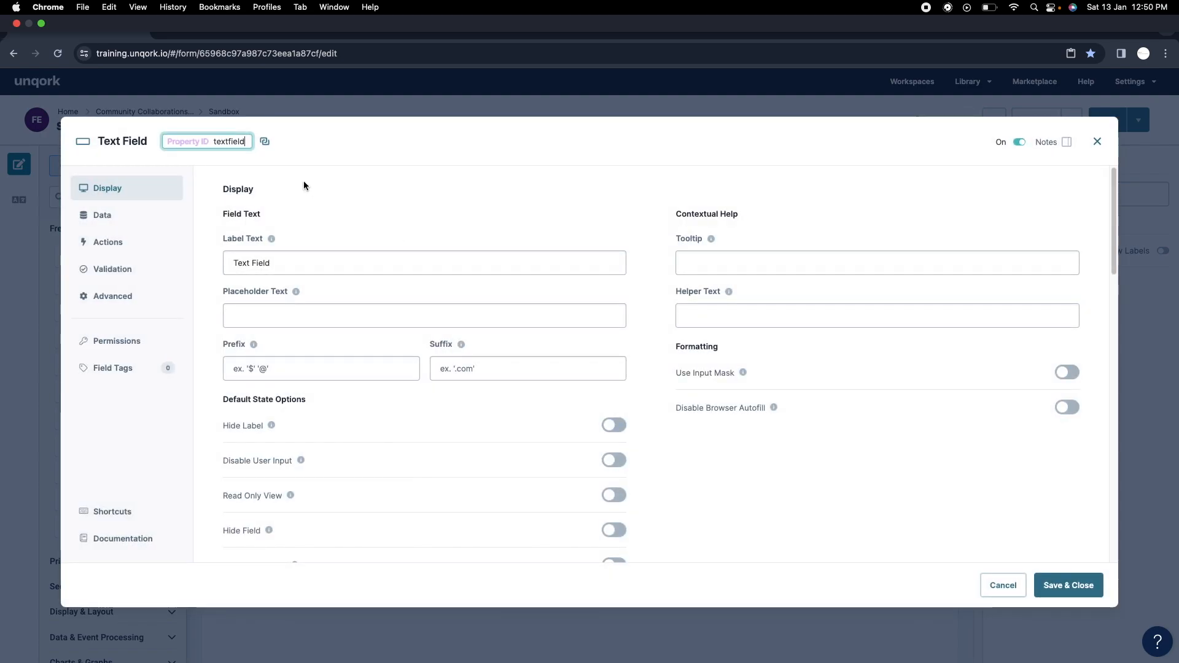
double_click(231, 142)
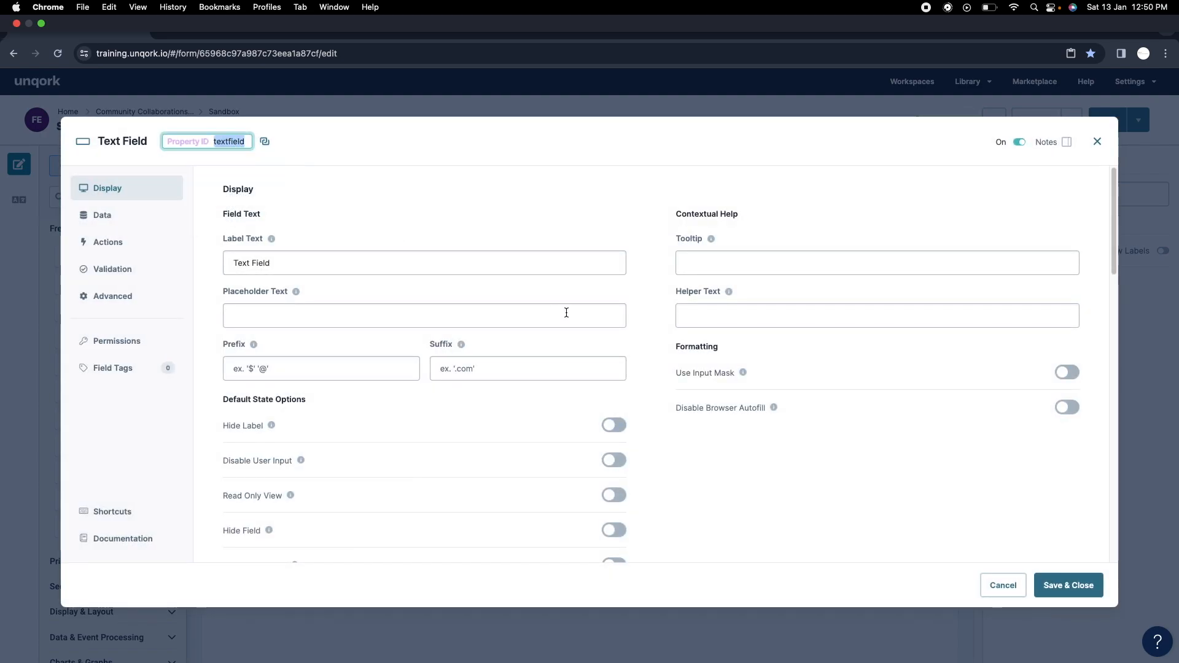
type("lastName")
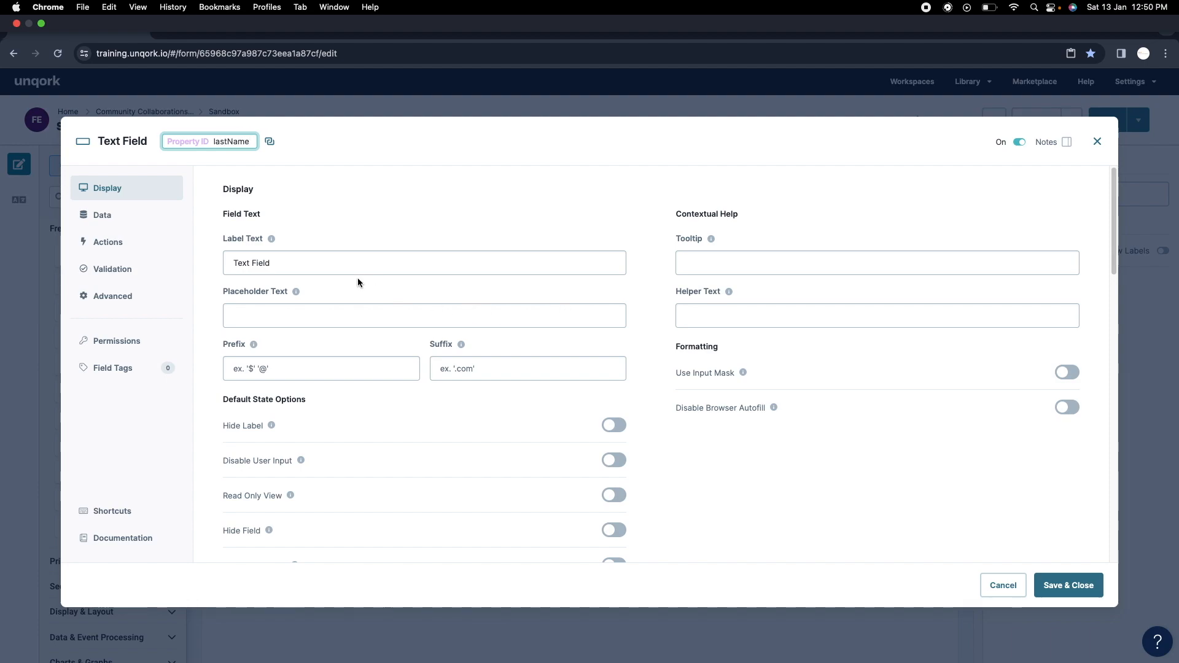
Step: Set the lastName field's label text to Last Name, saving both the field settings and the module
triple_click(342, 263)
type("Last Na,")
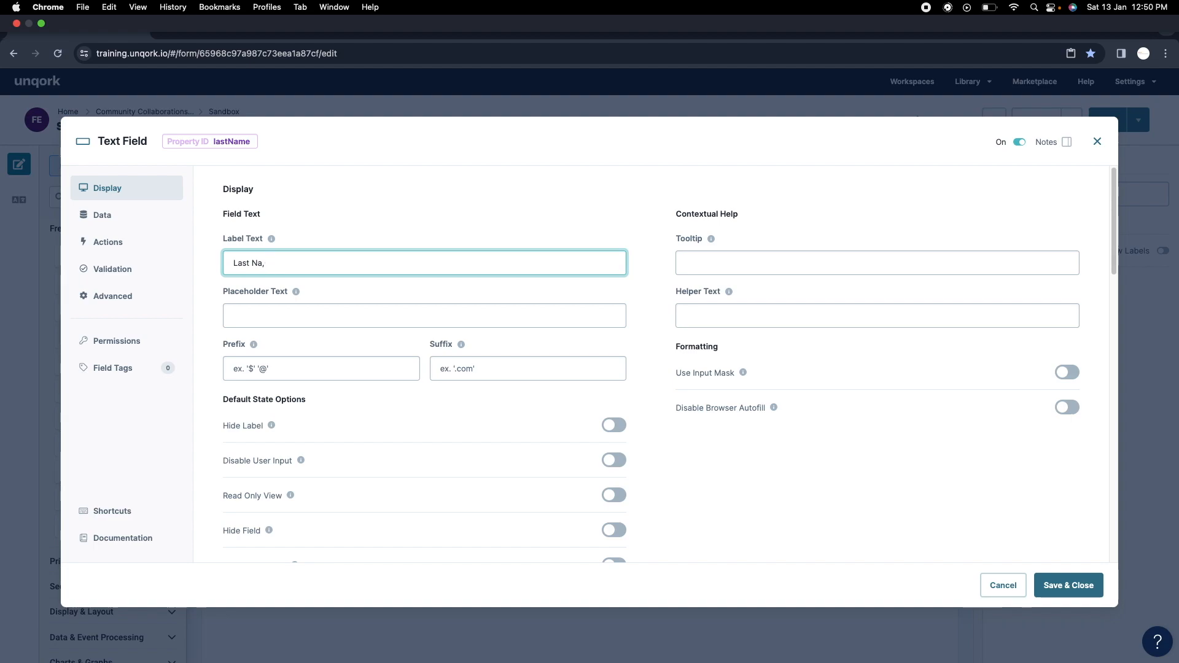
key("BackSpace")
type("me")
left_click(1076, 587)
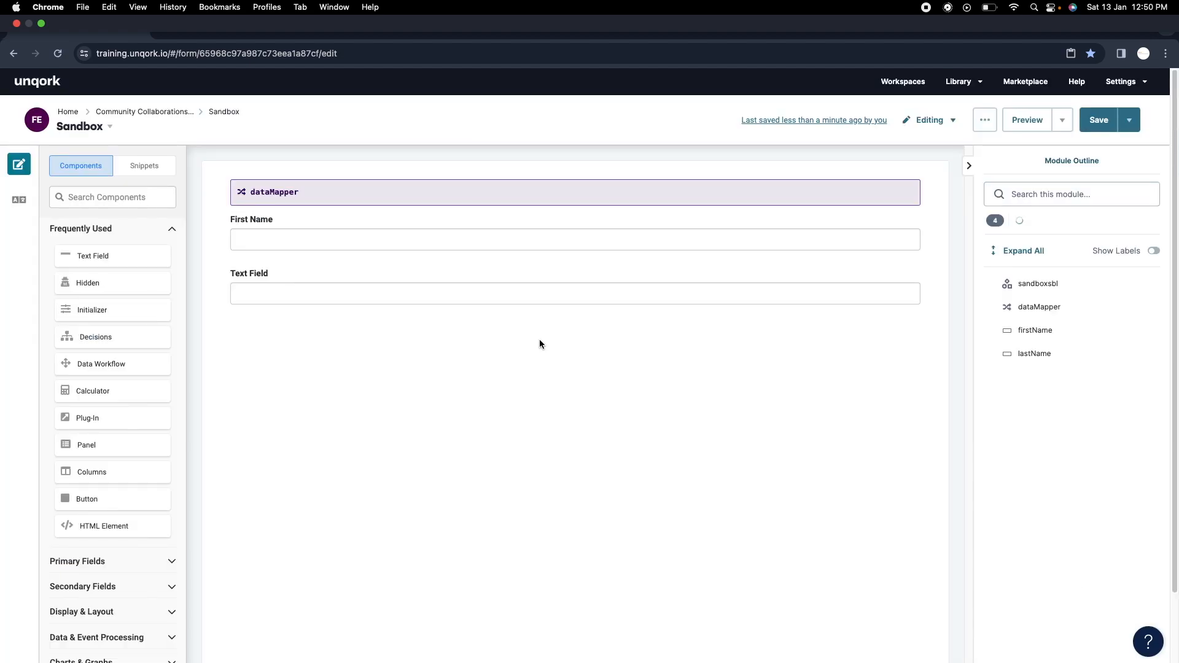
left_click(1089, 127)
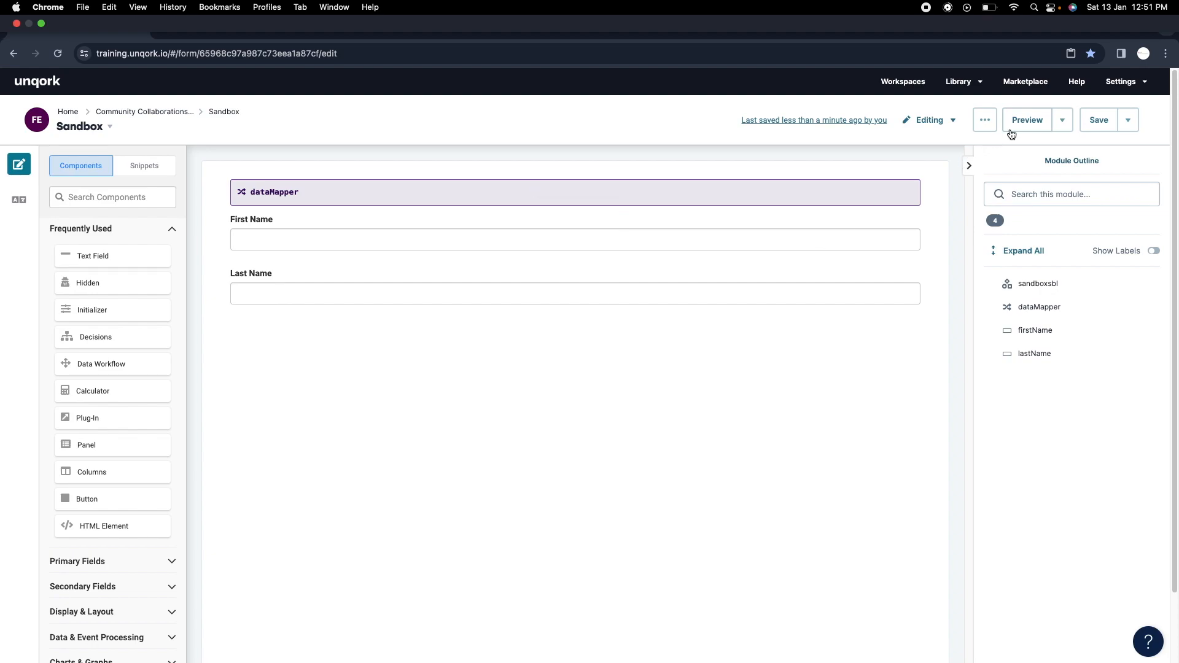
Step: Preview the module and open the browser's developer console on the preview page
left_click(1027, 120)
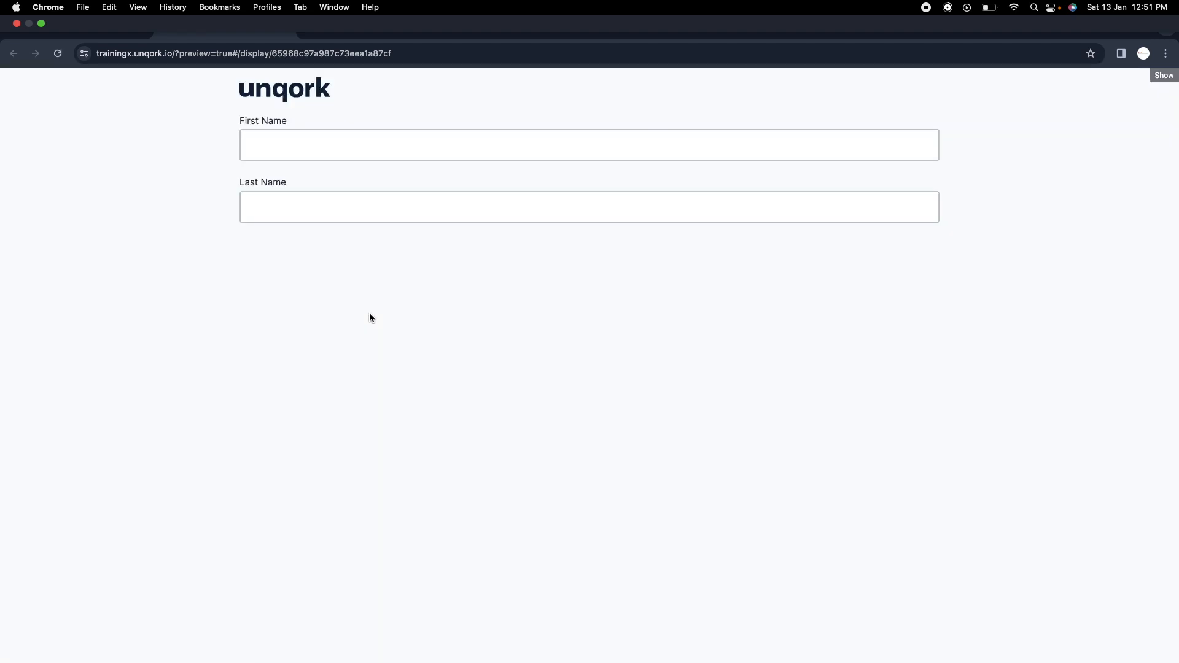
right_click(420, 304)
left_click(458, 522)
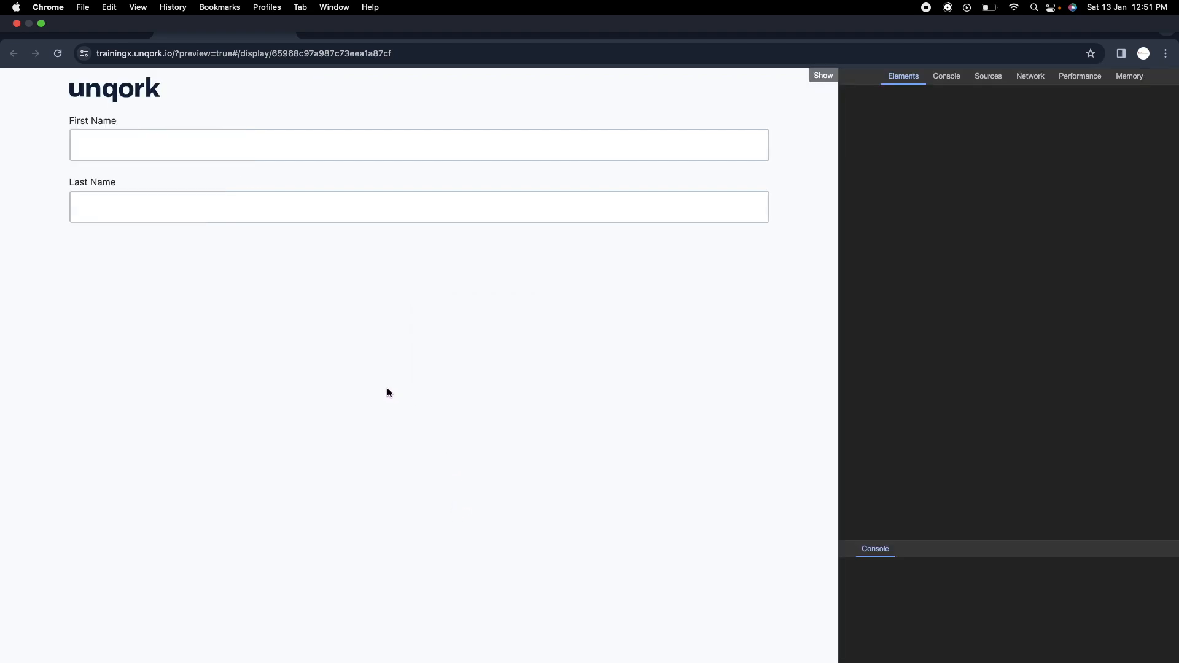
left_click(947, 77)
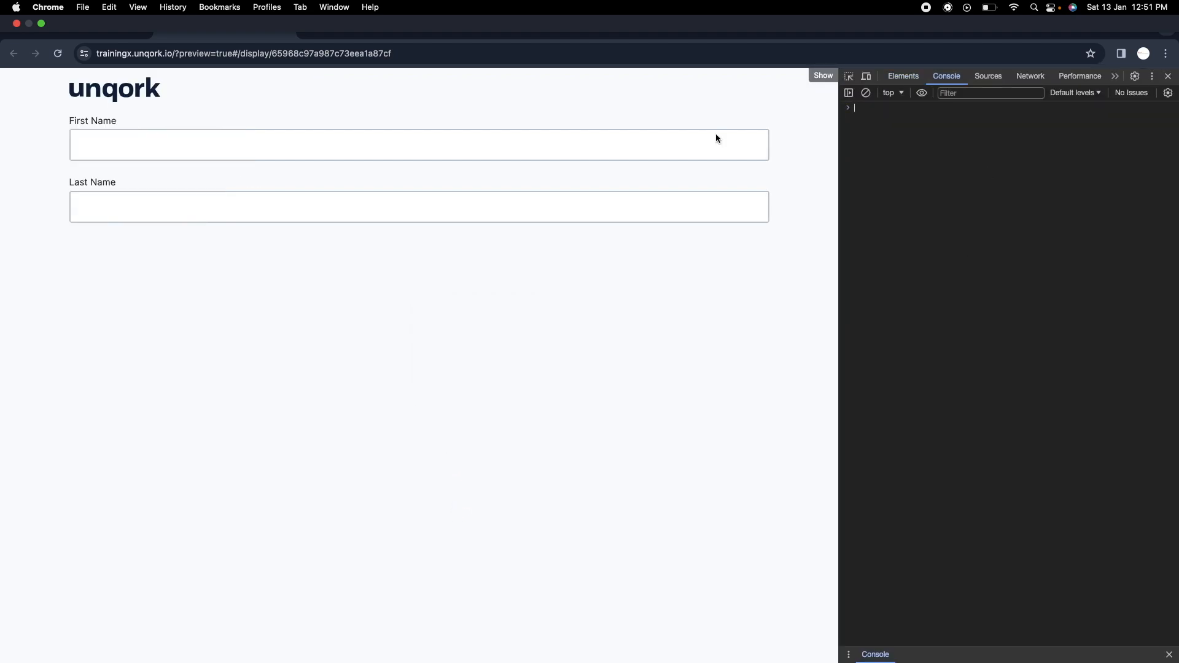
left_click(920, 78)
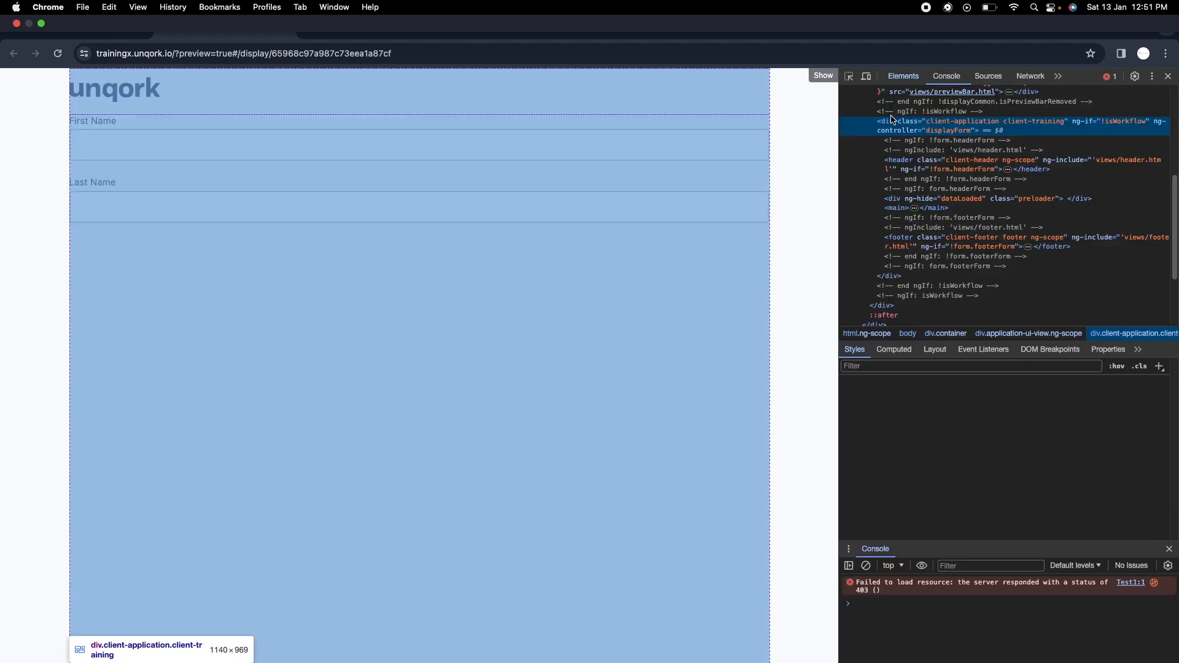
left_click(933, 78)
Step: Fill in the preview form with Test as First Name and TEST LAST NAME as Last Name
left_click(612, 153)
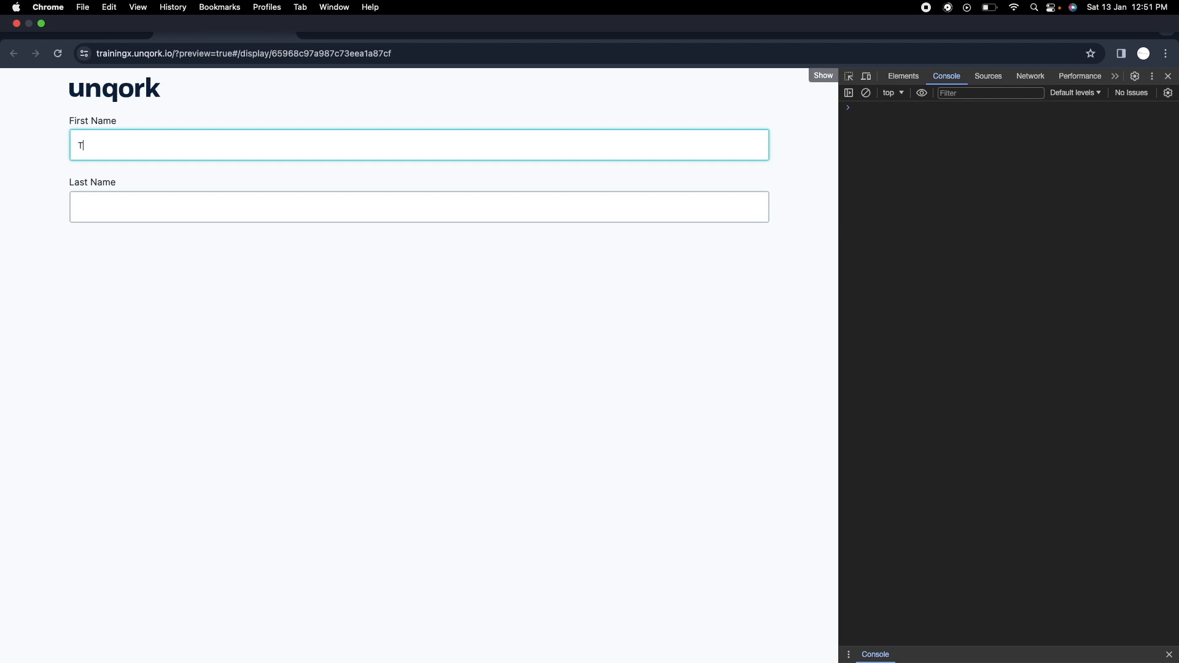
key("Tab")
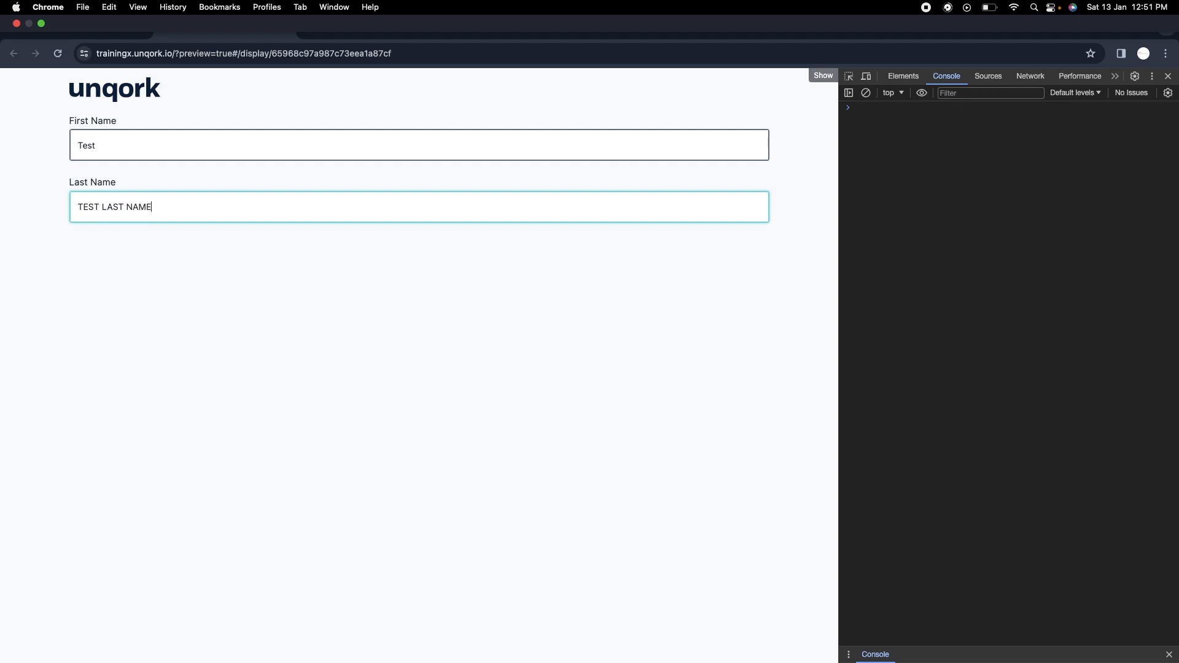
Step: Run angular.element('.unqorkio-form').scope().submission in the developer console
left_click(932, 116)
key("super+v")
key("Return")
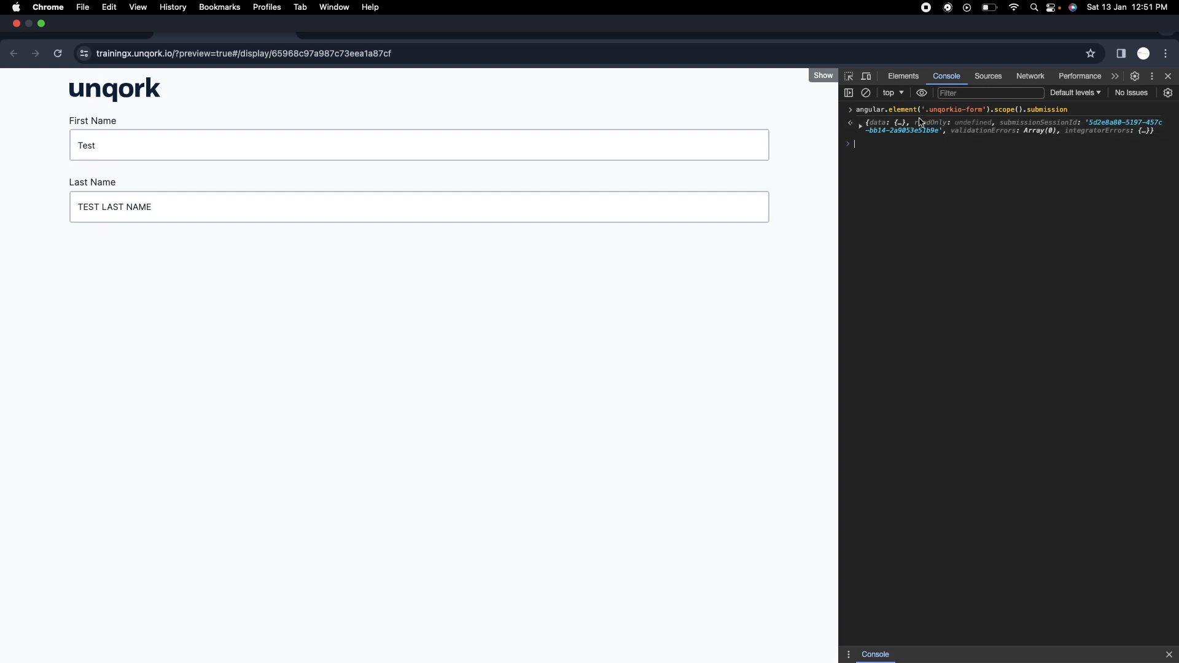
Step: Expand the returned submission object's data and compare its firstName and lastName entries with the form fields
left_click(908, 125)
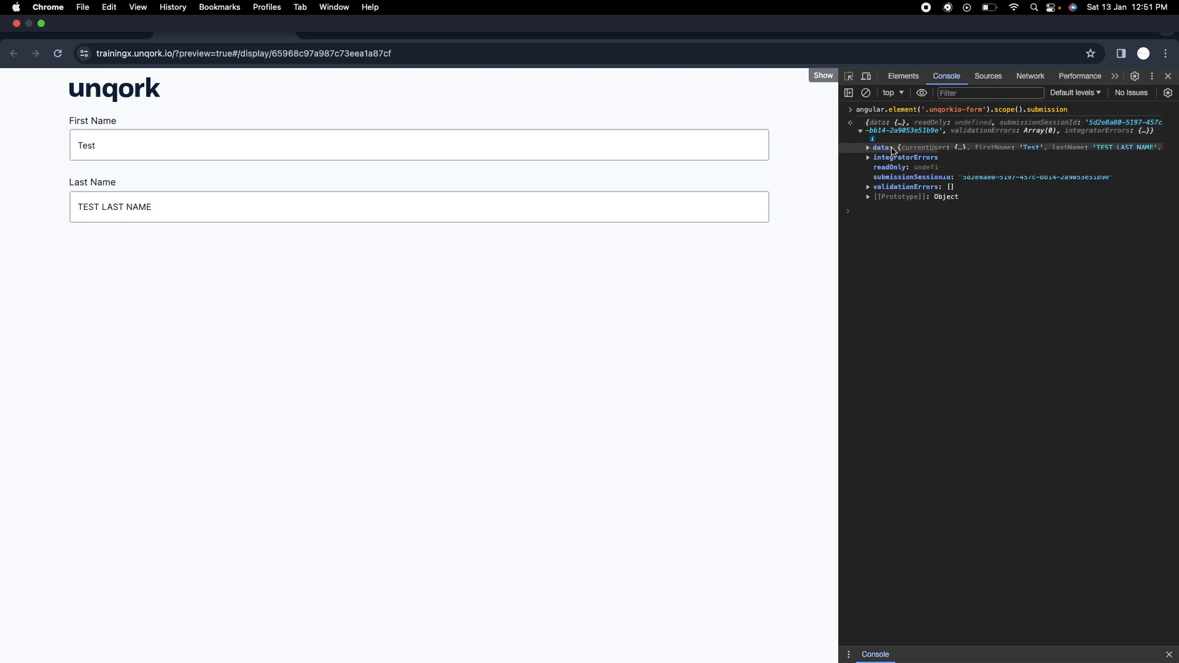
left_click(892, 150)
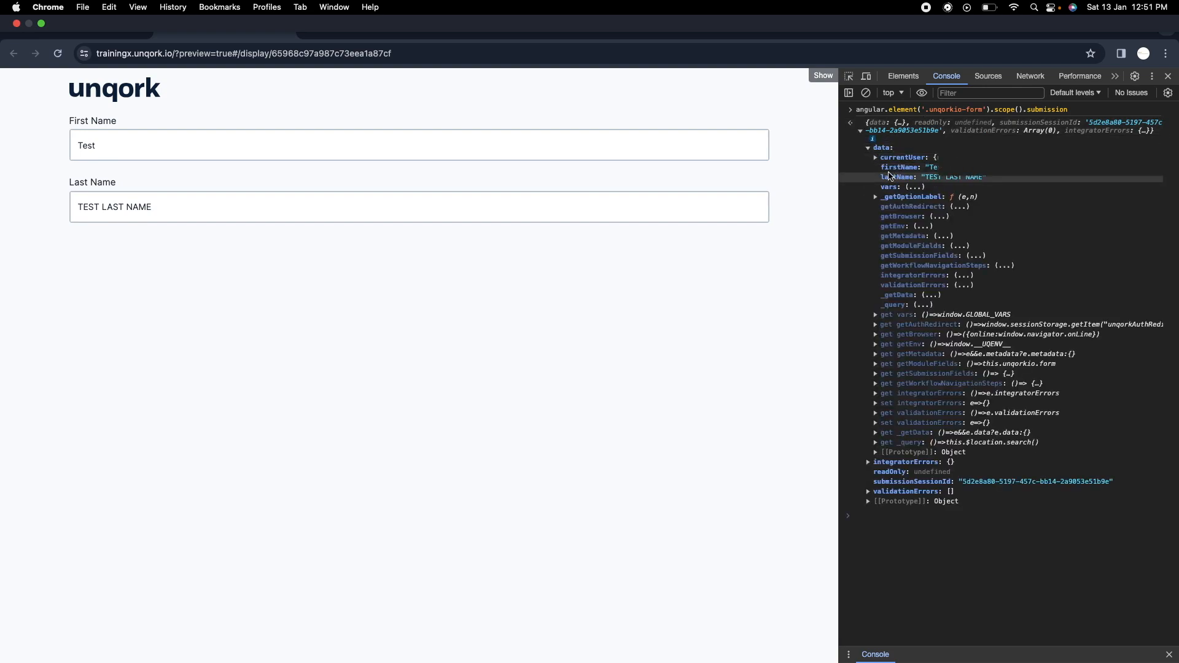
double_click(882, 169)
left_click_drag(881, 190, 953, 191)
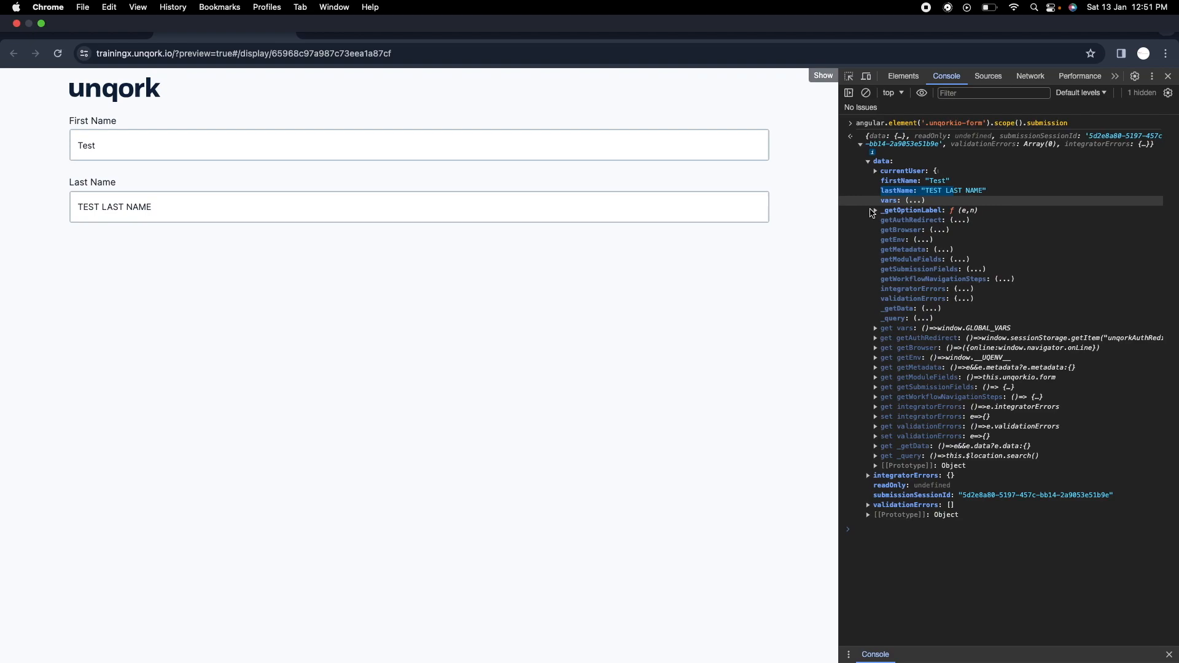
double_click(888, 181)
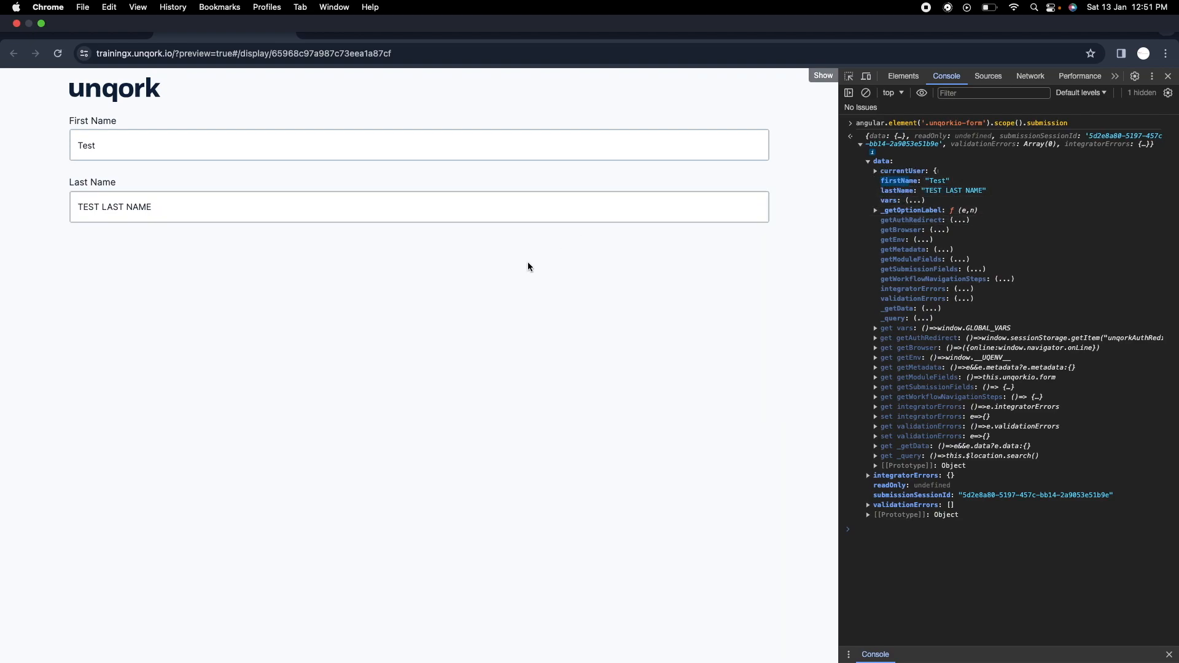
left_click(245, 215)
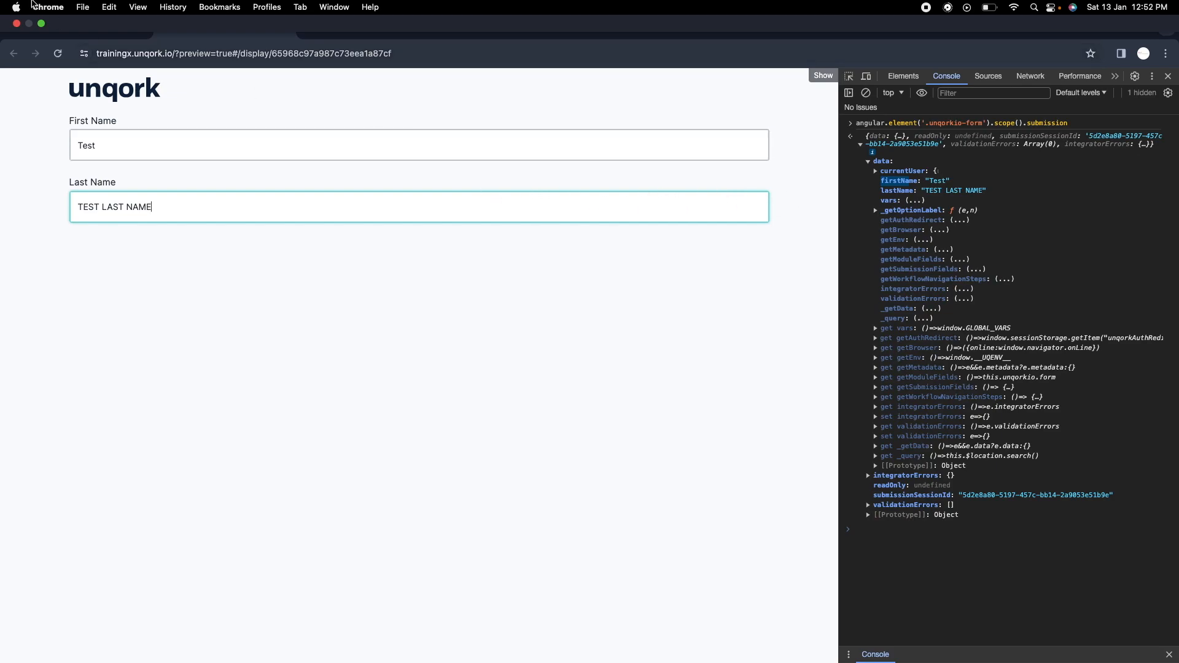
Step: Return to the module editor and open the dataMapper component's settings at the Actions section
left_click(92, 27)
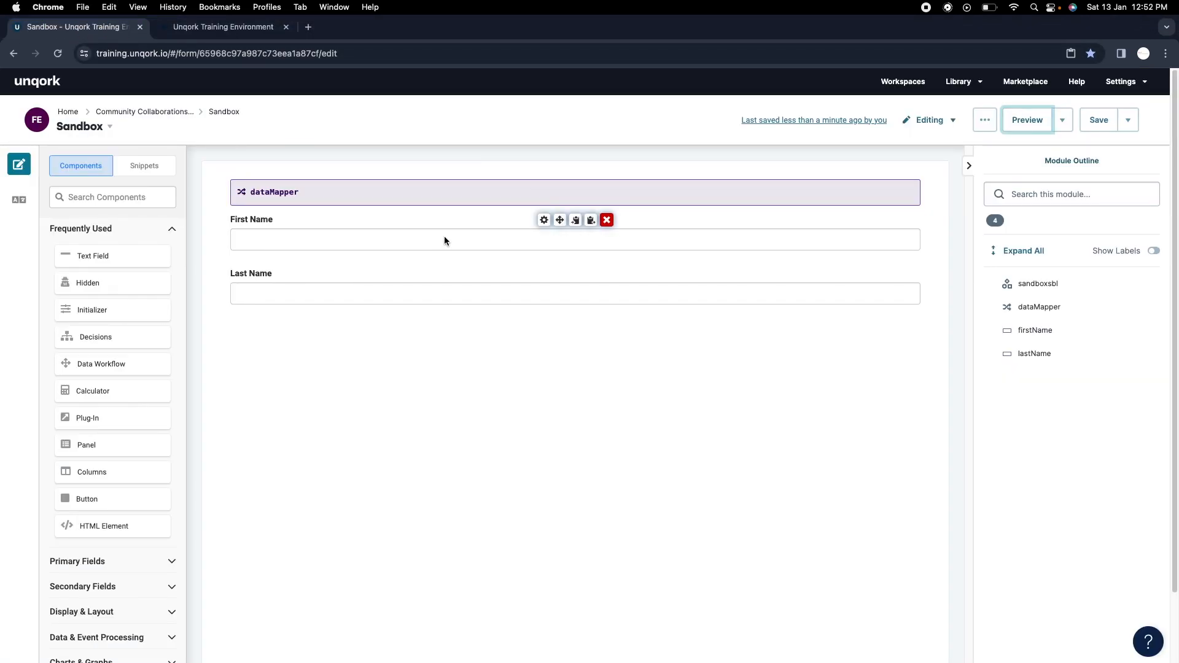
mouse_move(553, 204)
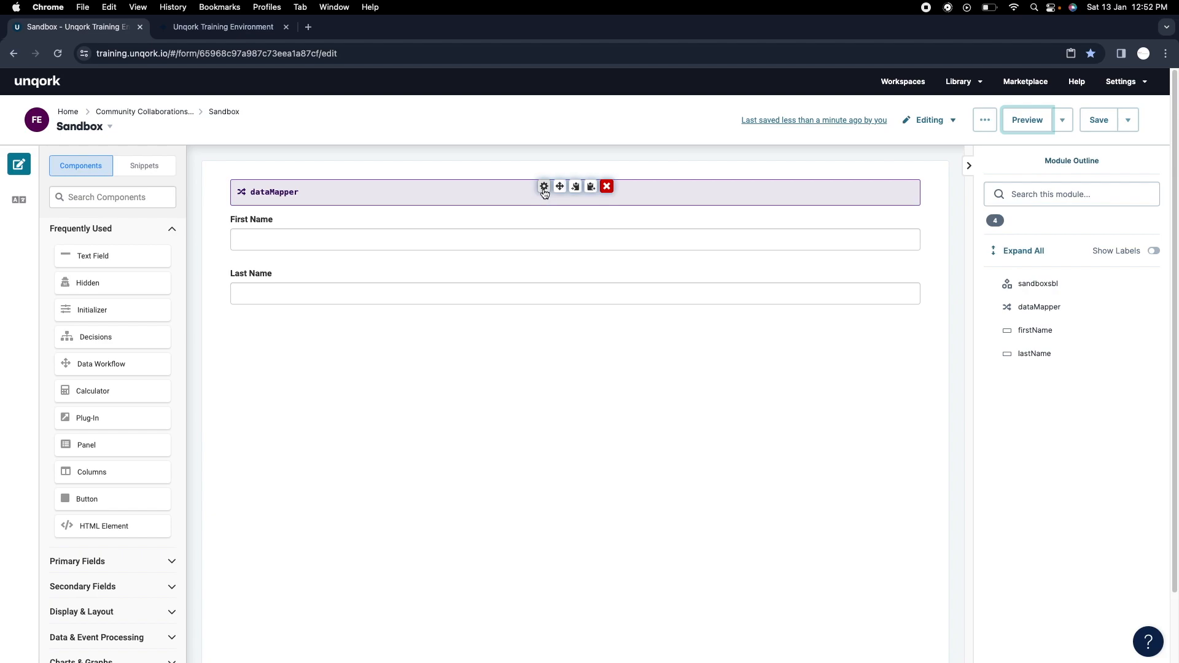
left_click(544, 190)
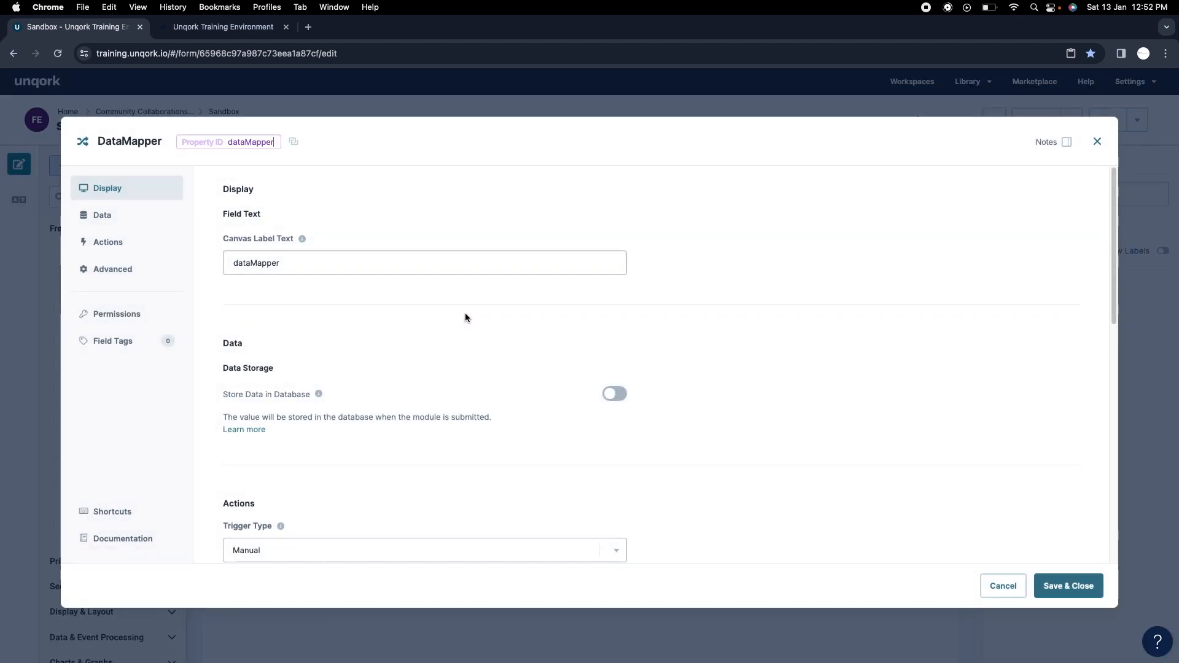
scroll(611, 276, "down", 1)
scroll(620, 267, "down", 3)
scroll(381, 245, "up", 4)
scroll(418, 298, "down", 2)
scroll(430, 294, "down", 8)
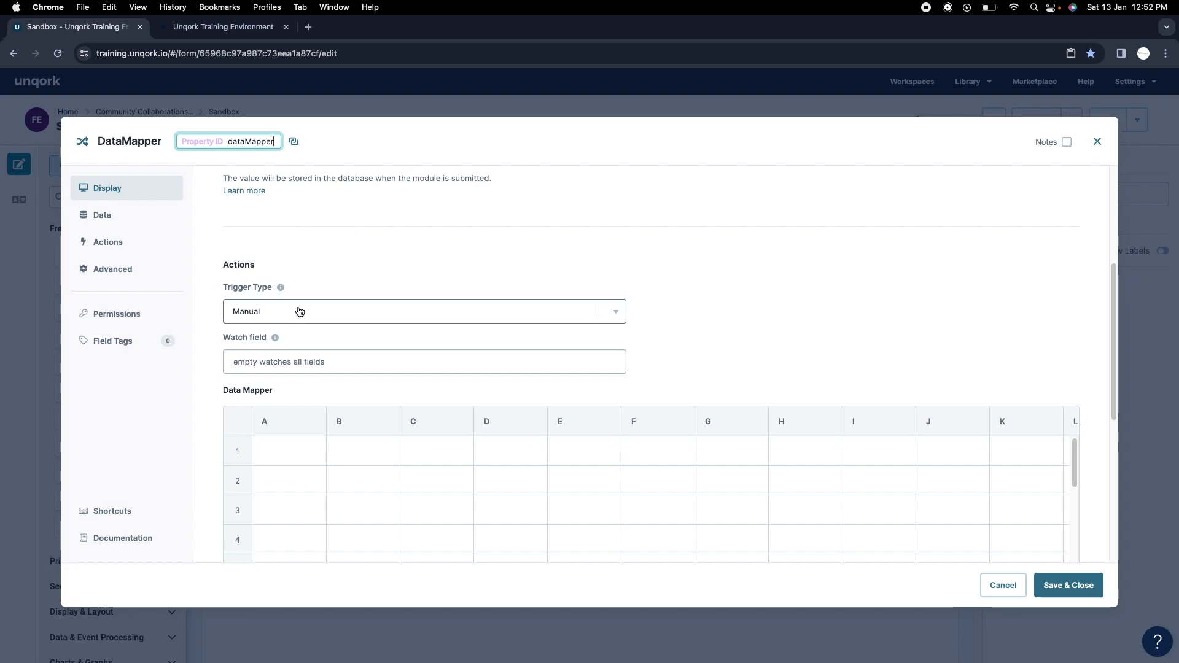
Step: Examine the DataMapper's Trigger Type options and its property ID without changing either
left_click(252, 310)
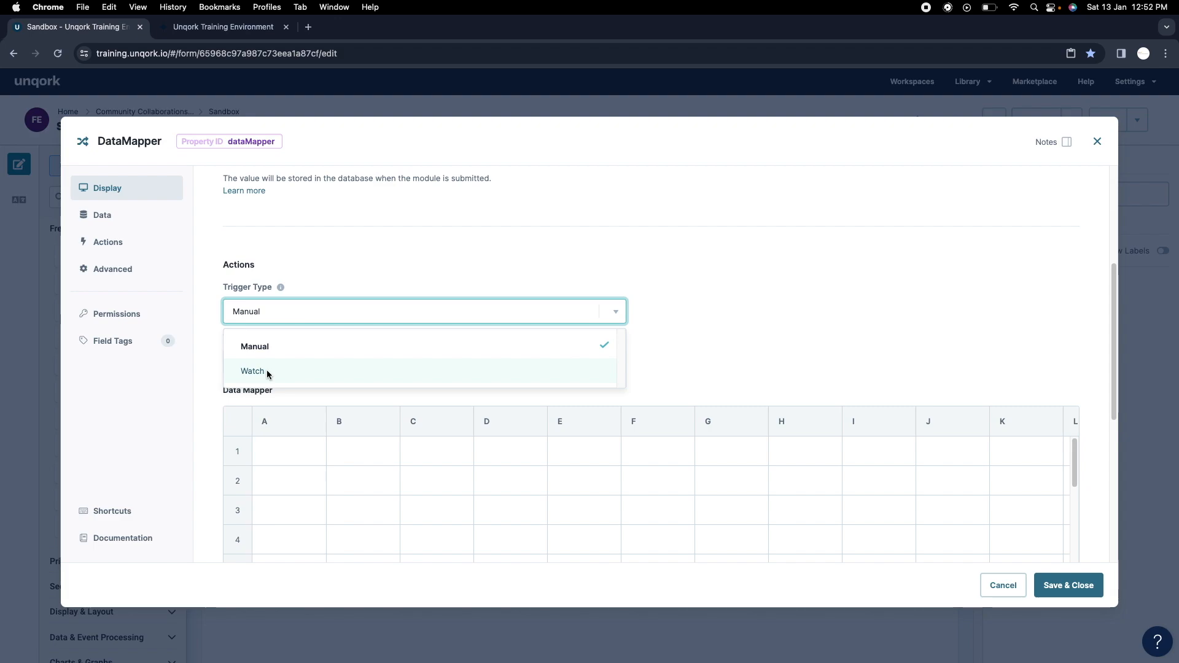
left_click(302, 309)
mouse_move(249, 141)
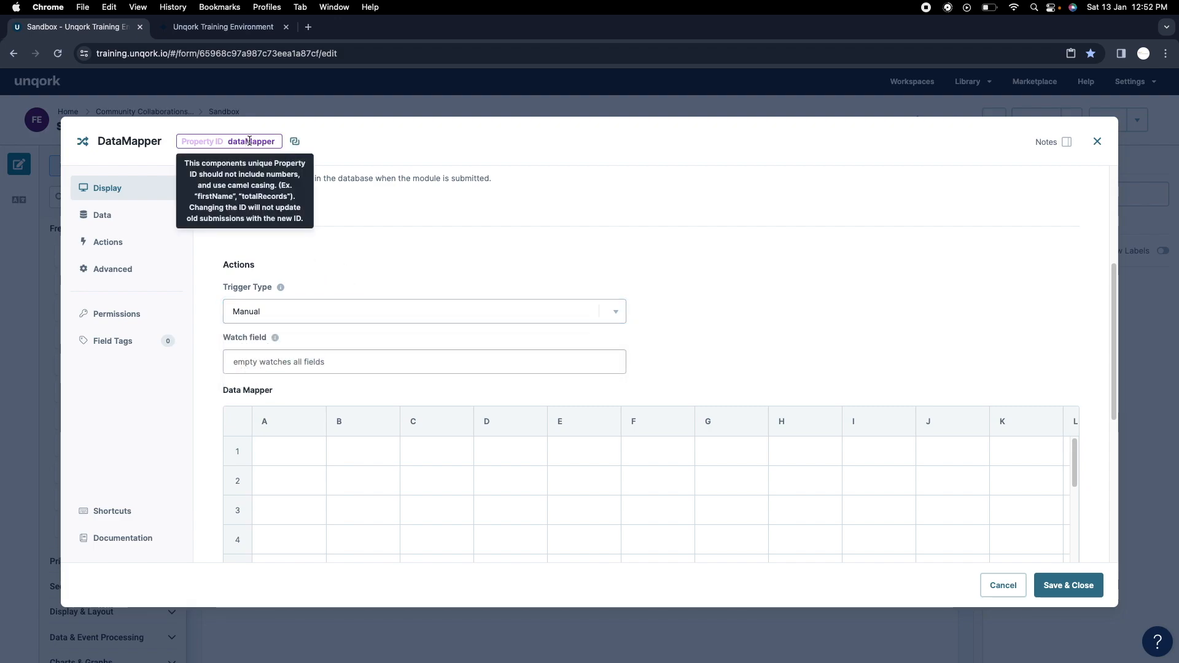
left_click(257, 142)
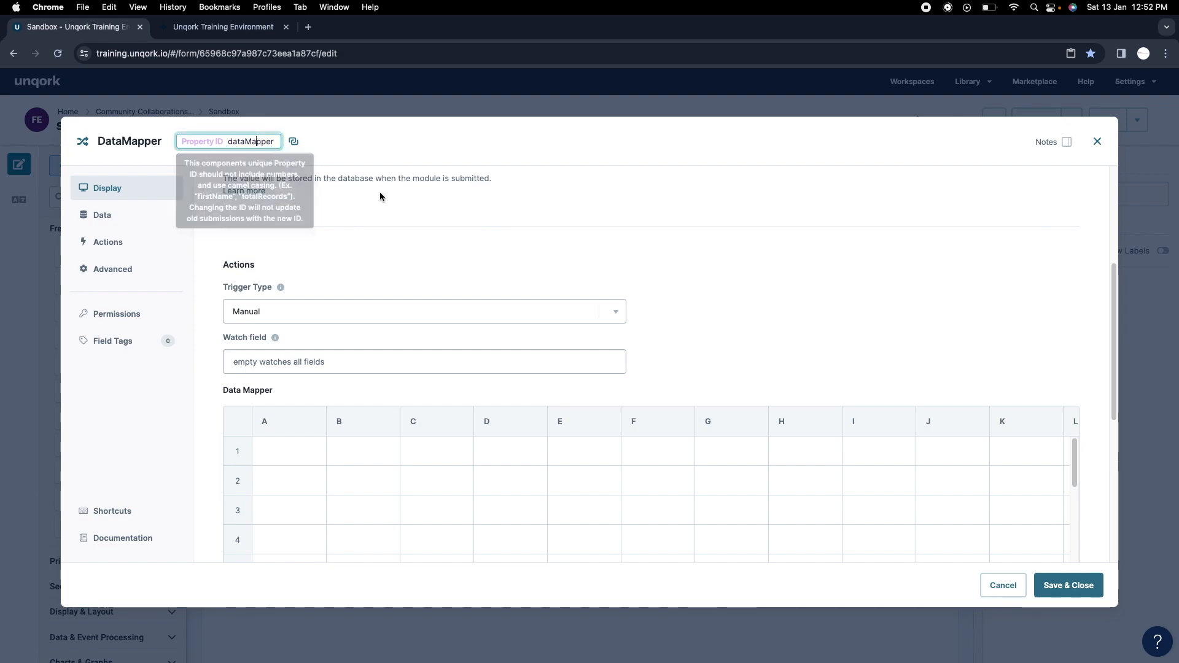
Step: Set the DataMapper's Trigger Type to Watch
left_click(375, 314)
left_click(389, 277)
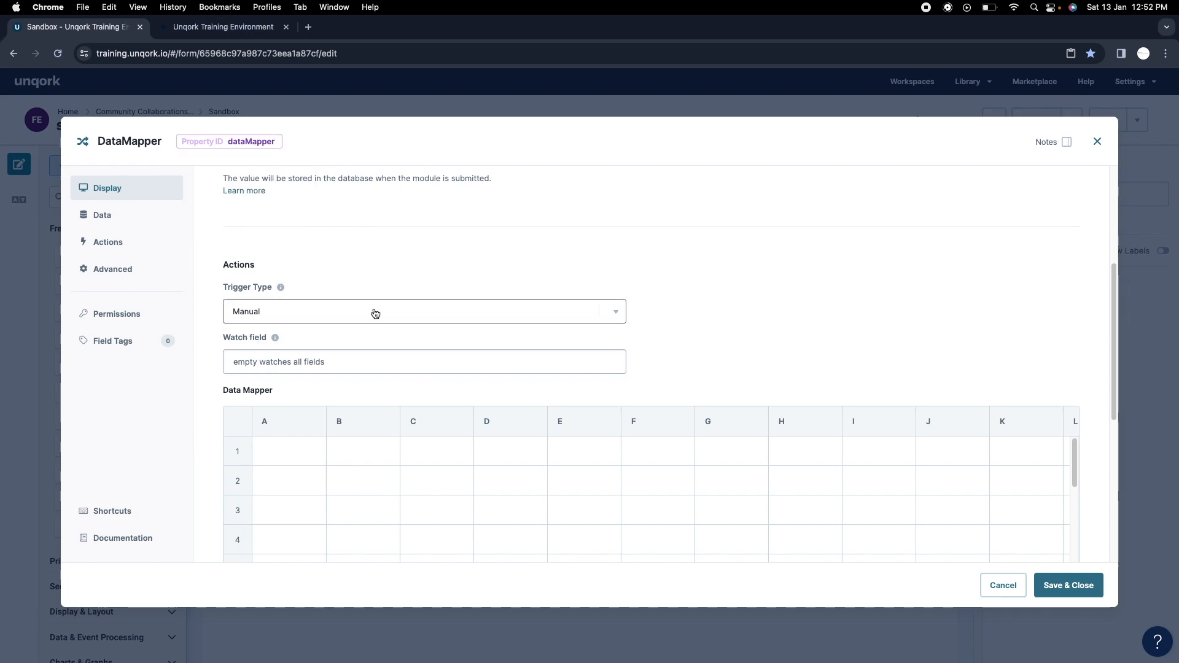
left_click(280, 312)
left_click(281, 314)
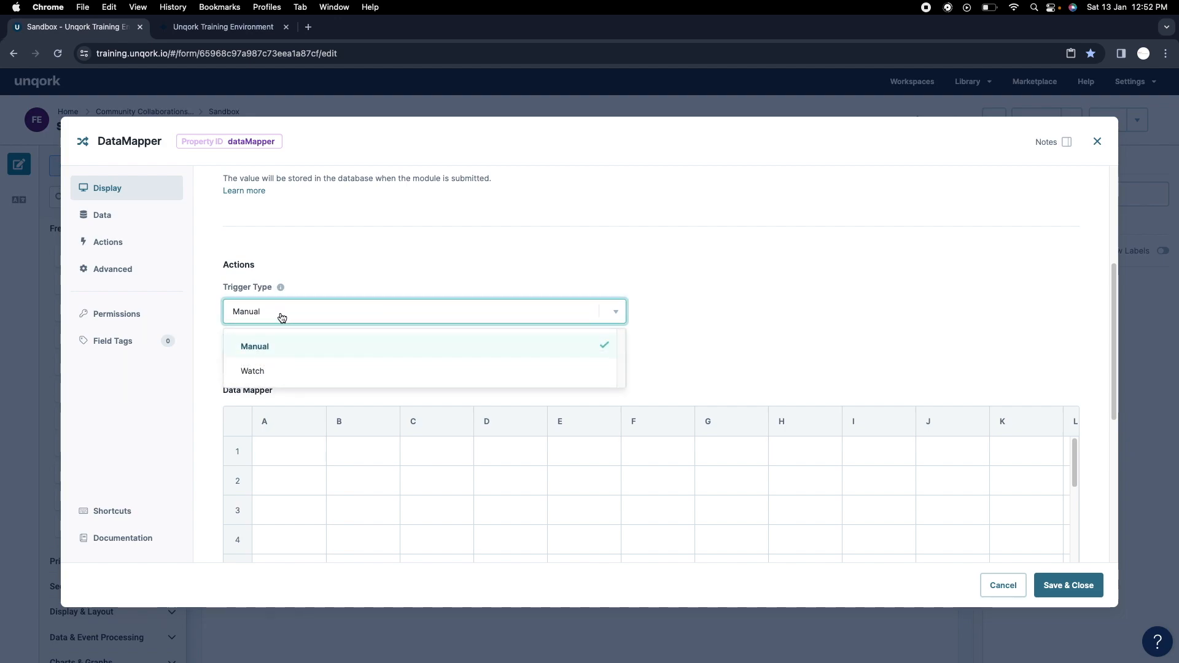
left_click(266, 369)
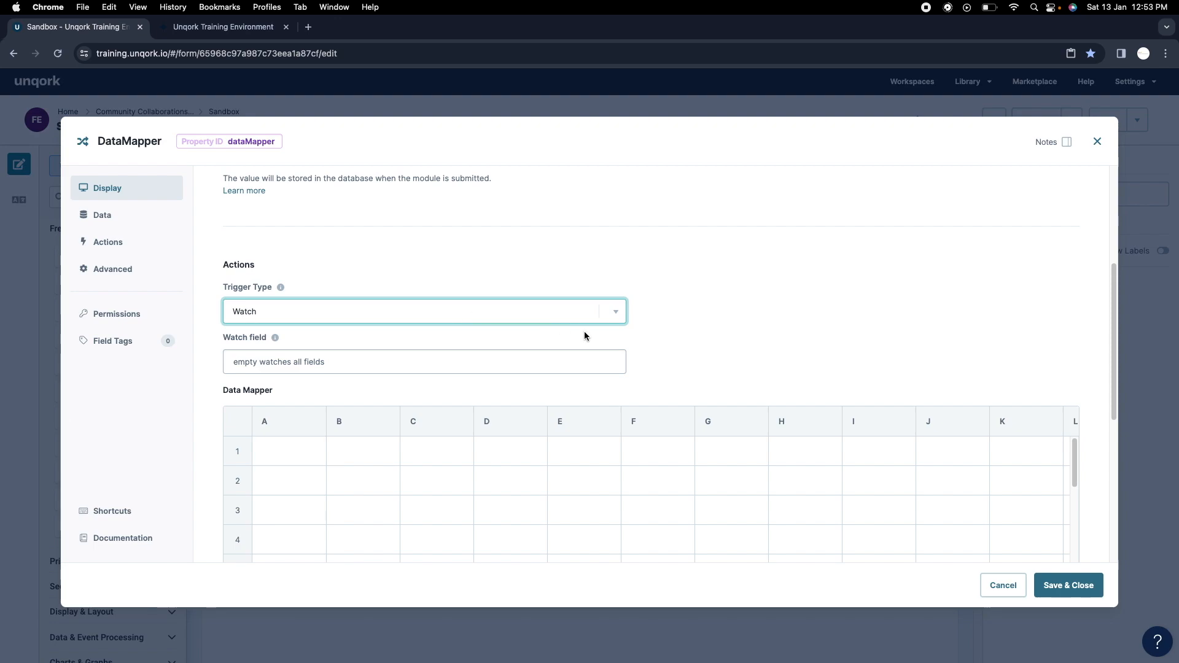
Step: Enter firstName in cell B1 and lastName in cell C1 of the Data Mapper grid
scroll(584, 336, "down", 2)
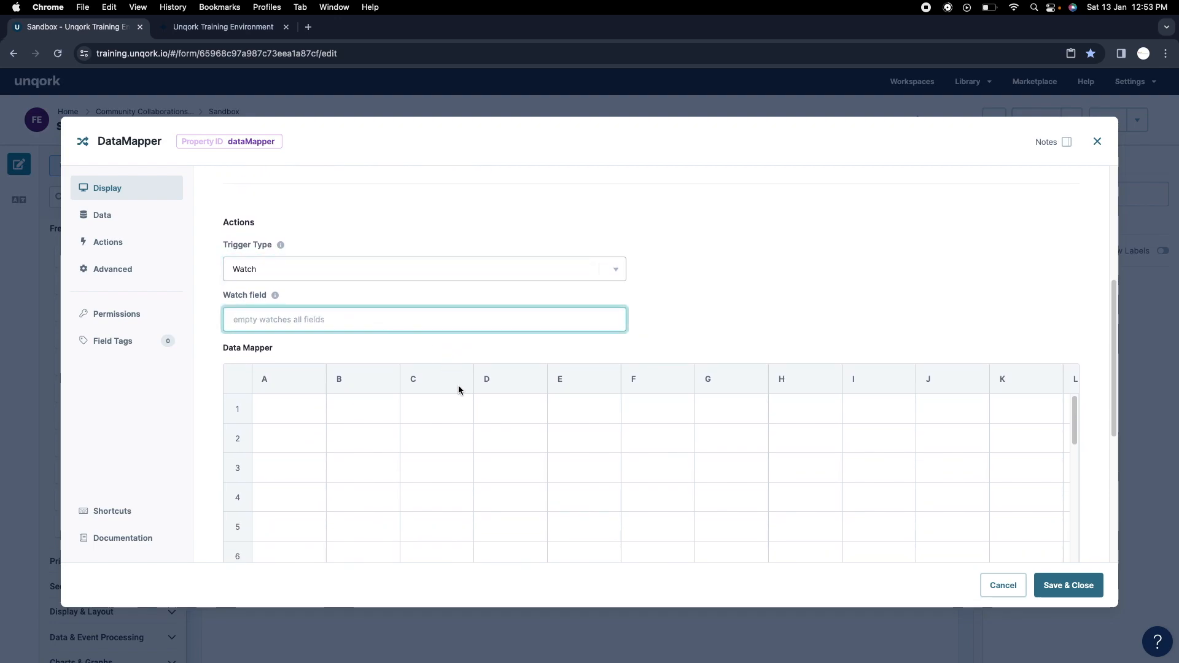
left_click(379, 412)
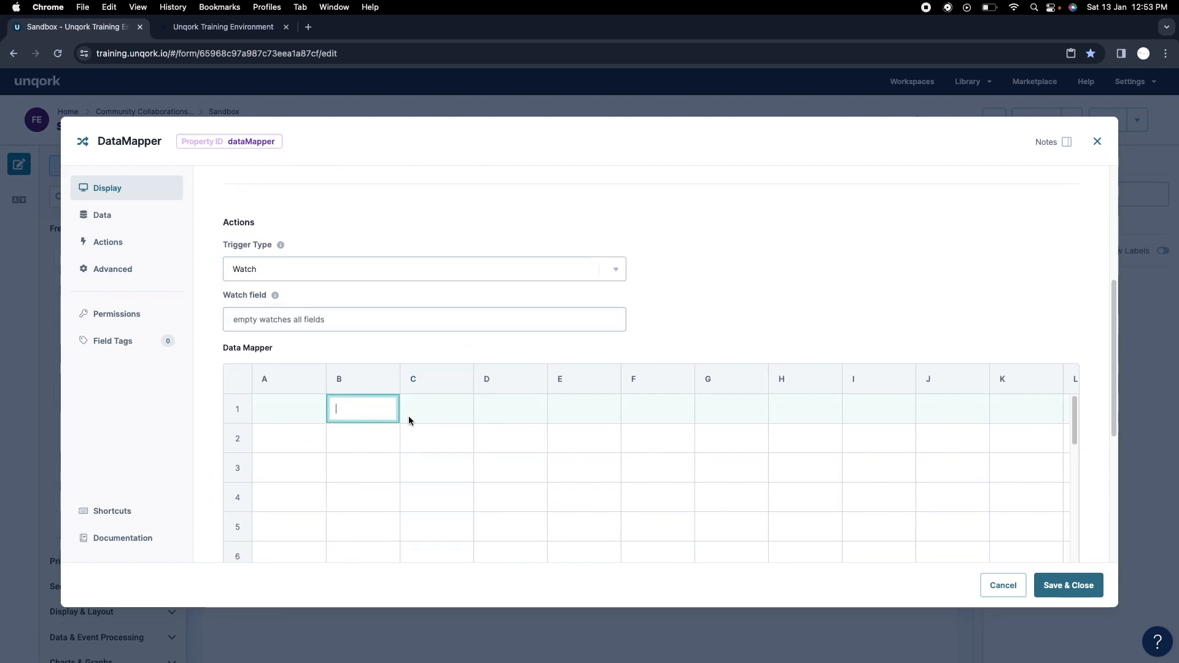
double_click(376, 409)
type("FIRST")
key("BackSpace")
key("BackSpace")
key("BackSpace")
key("BackSpace")
key("BackSpace")
key("BackSpace")
double_click(451, 404)
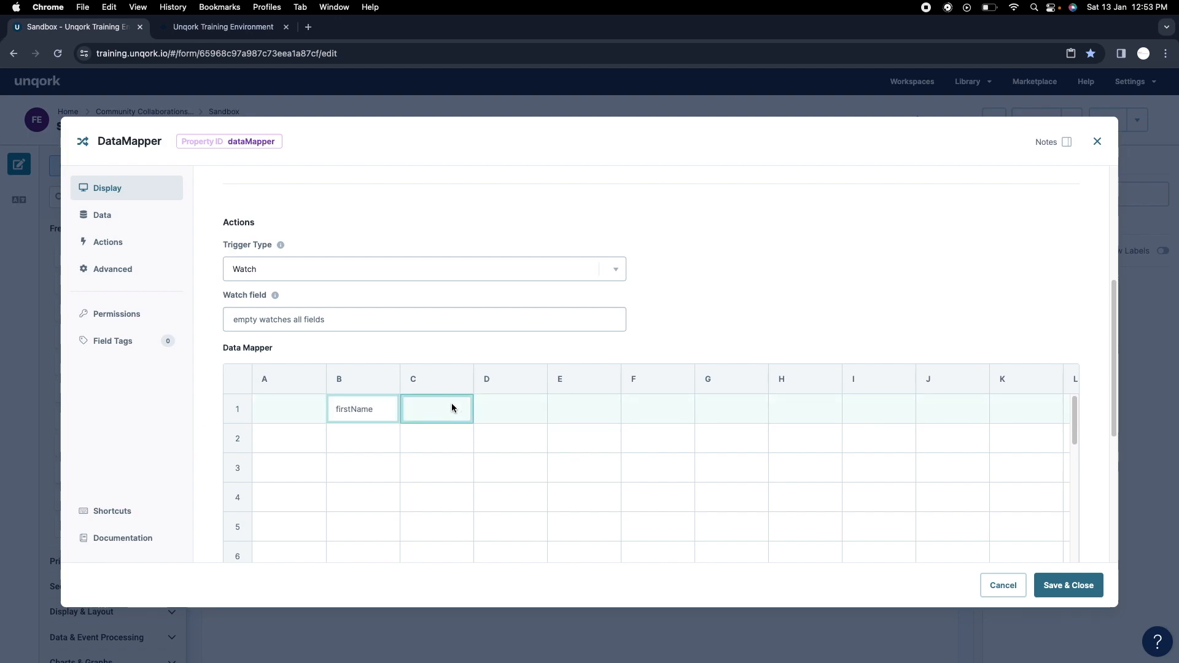
type("lastName")
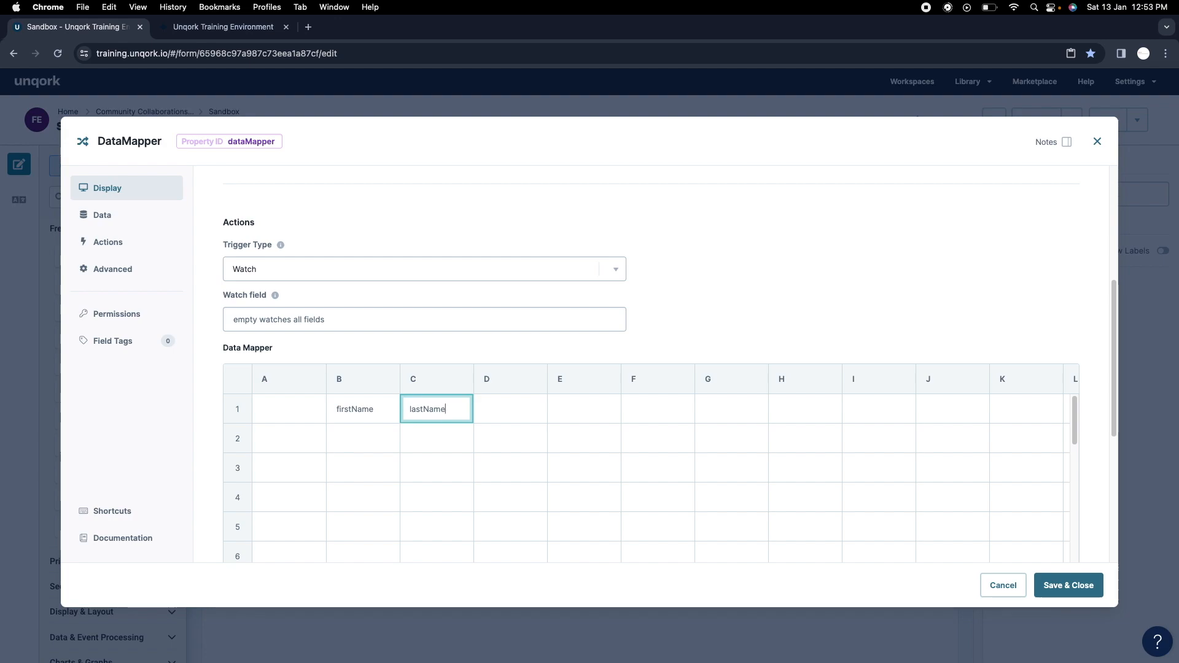
double_click(364, 439)
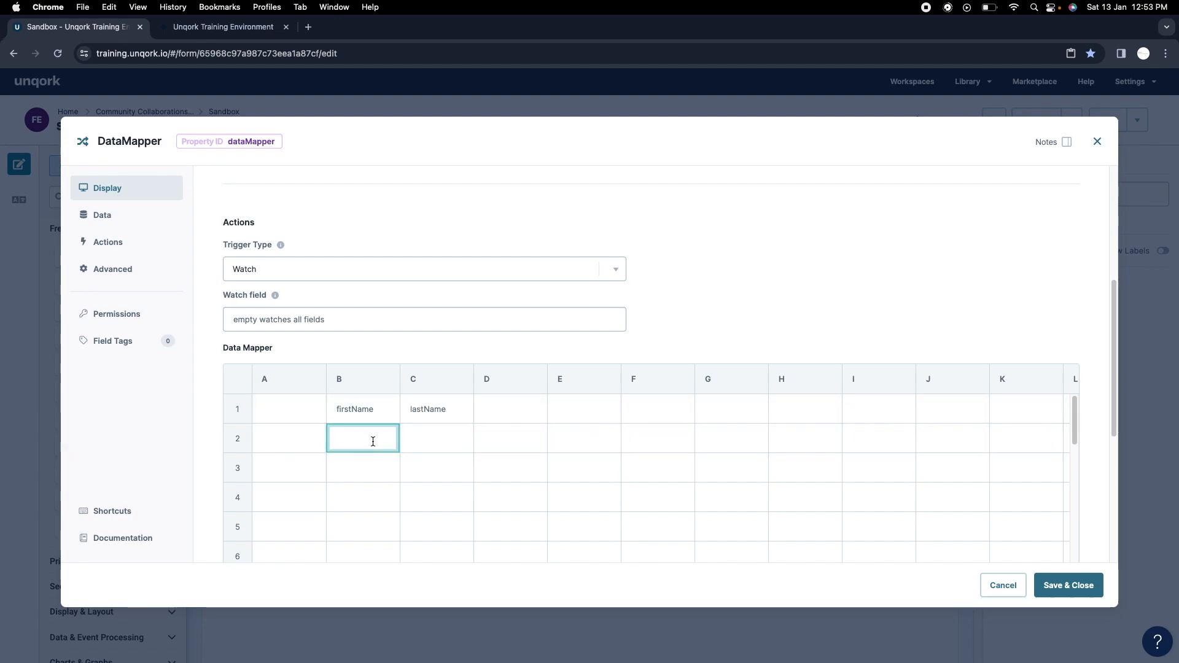
left_click(359, 412)
left_click(424, 411)
left_click(358, 416)
left_click(424, 412)
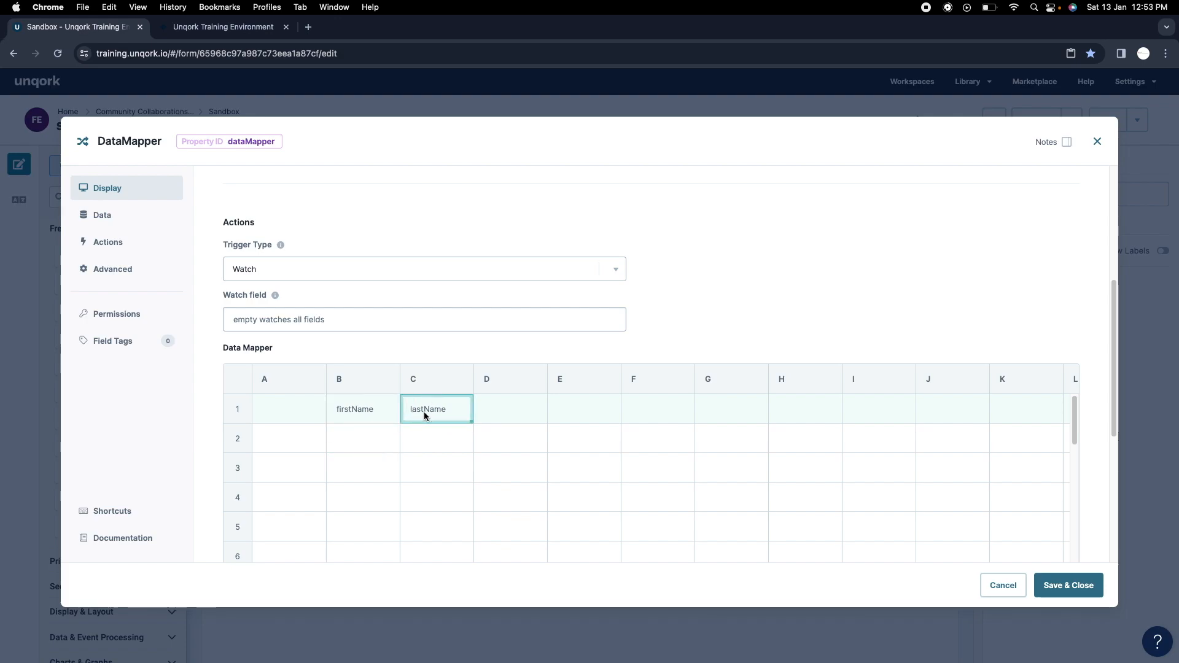
left_click(350, 414)
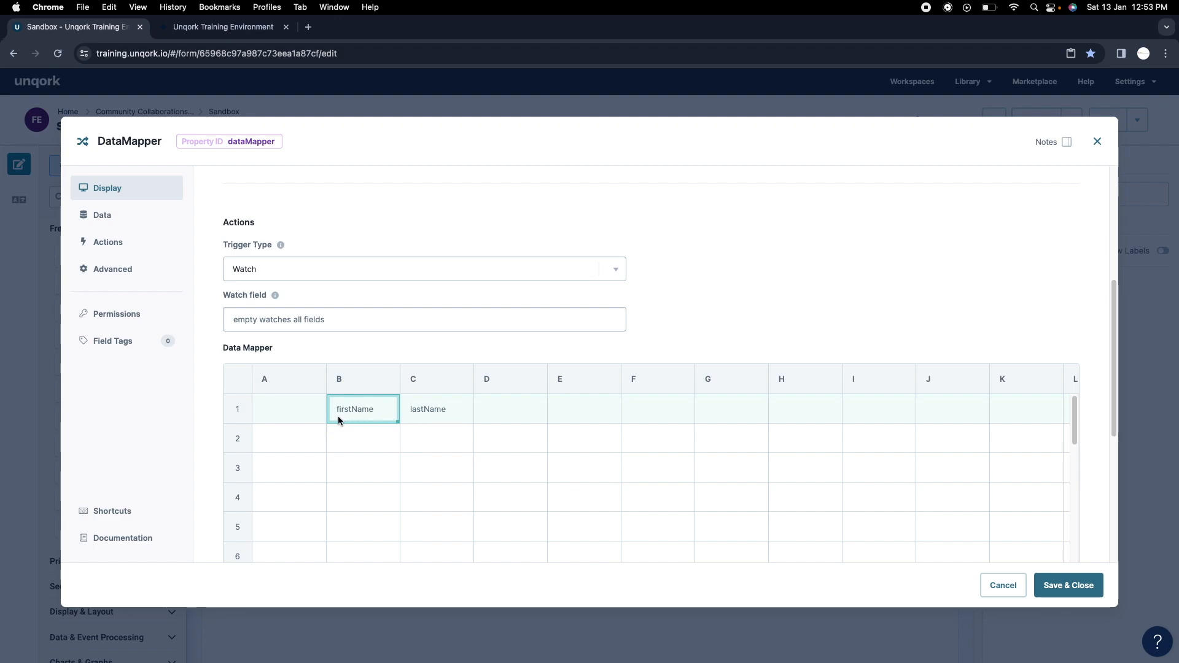
left_click(372, 438)
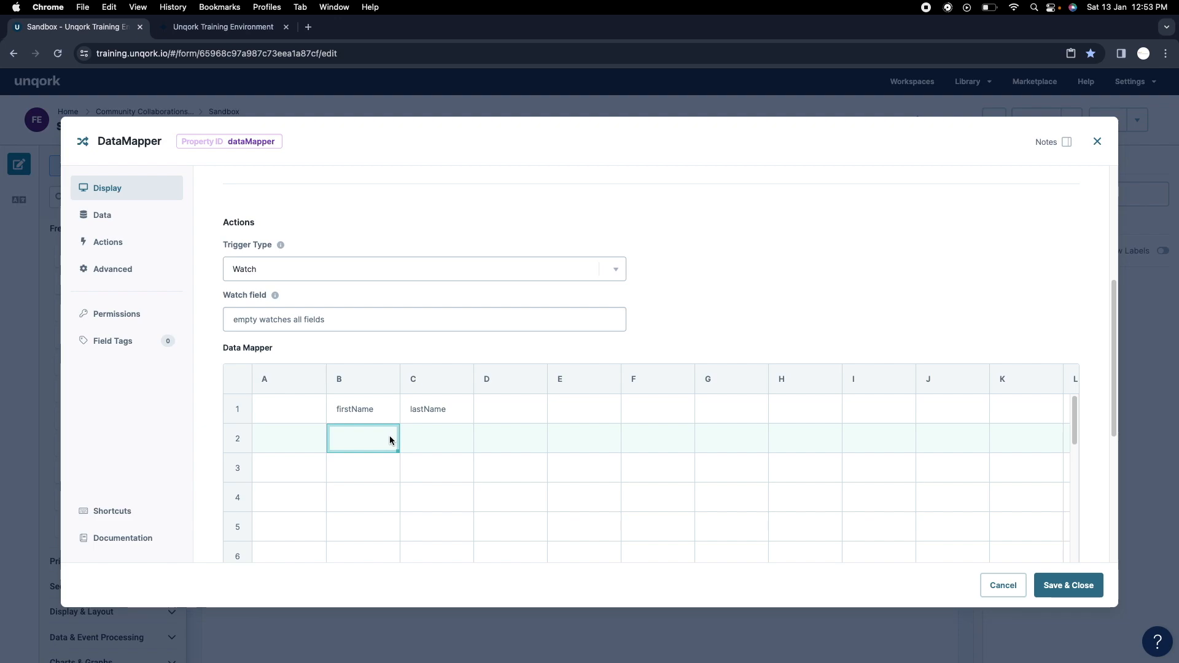
left_click(359, 410)
Step: Enter firstName in cell B2 and lastName in cell C2 of the Data Mapper grid
left_click(369, 438)
type("fist")
key("BackSpace")
type("tName")
left_click(432, 438)
left_click(439, 439)
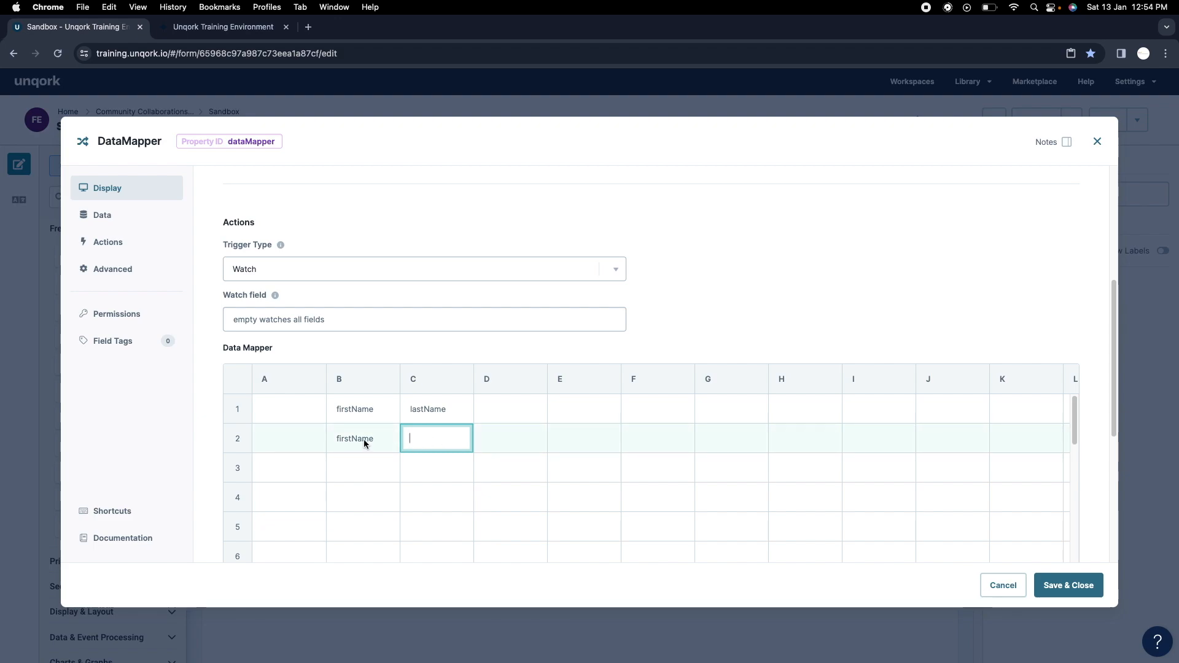
type("lastName")
Step: Change the headings in row 1 to First Name in cell B1 and Last Name in cell C1
left_click(381, 410)
double_click(372, 409)
double_click(372, 409)
type("F")
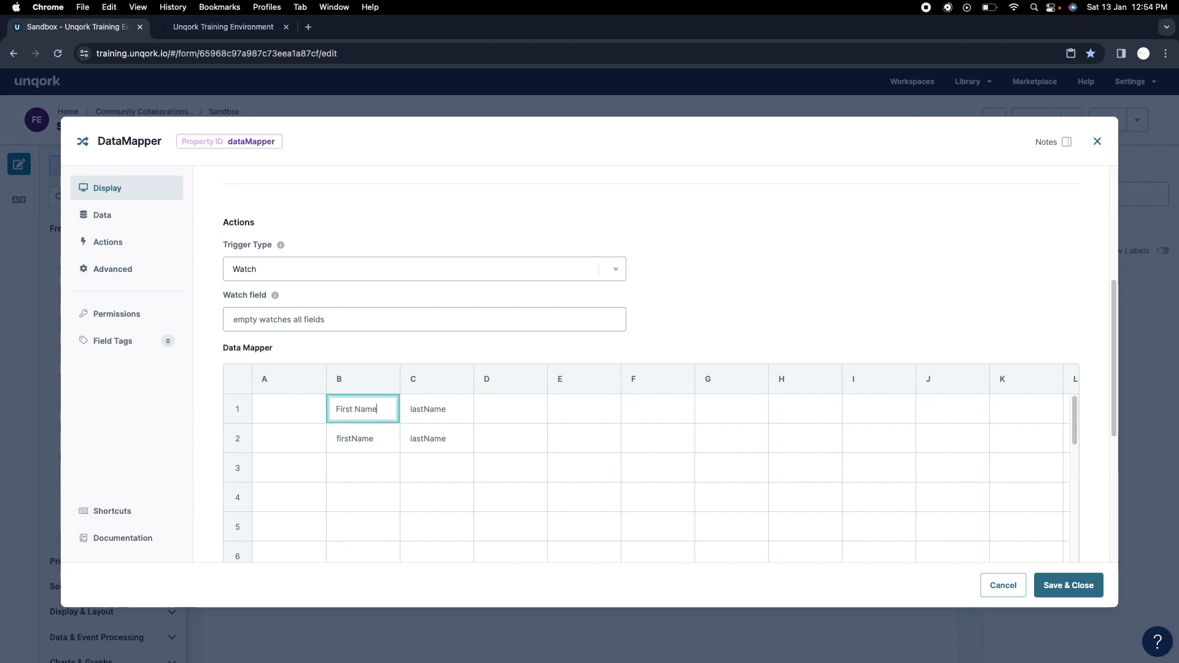
left_click(437, 411)
double_click(437, 411)
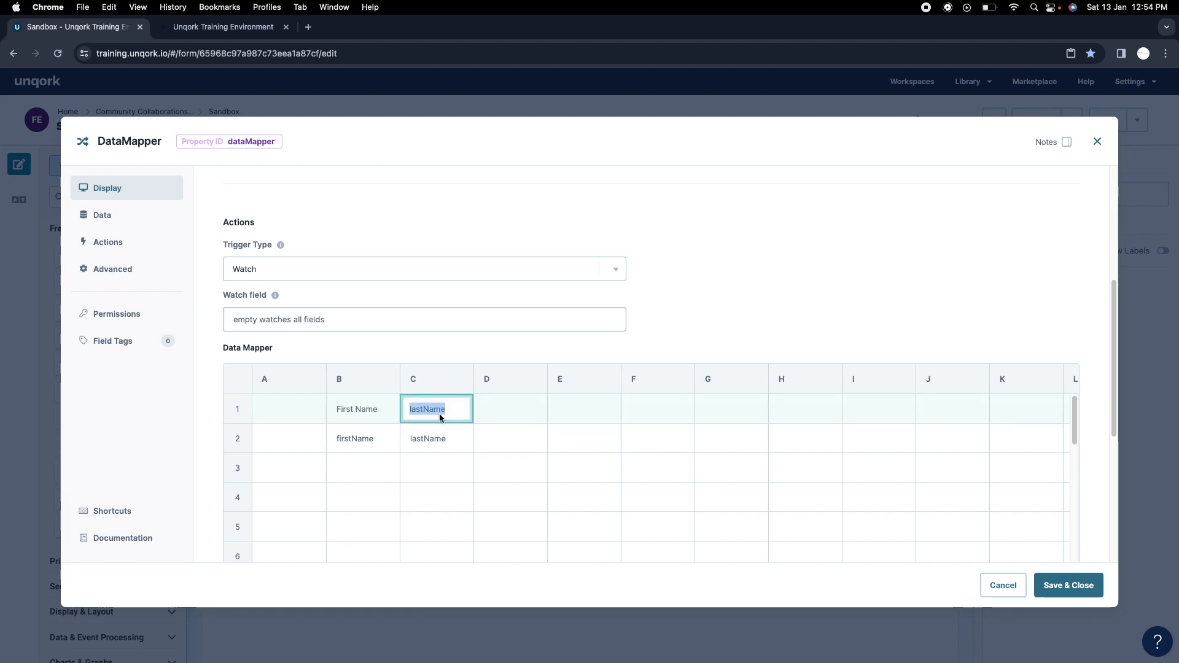
type("Las")
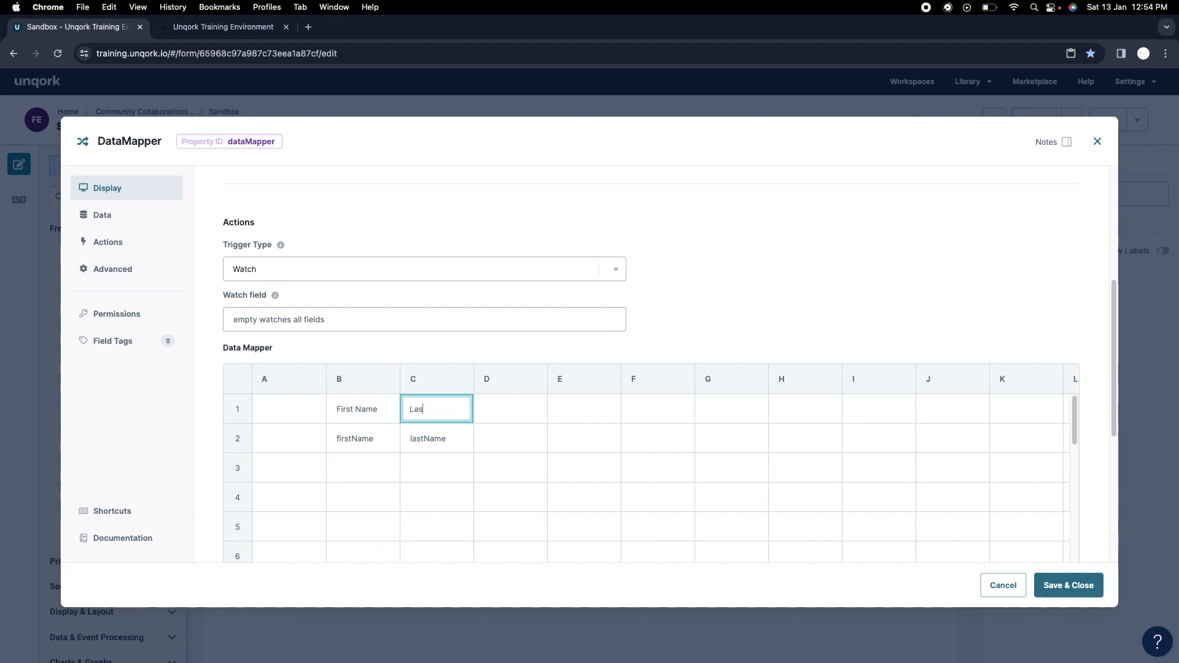
Step: Enter =TRUE in cell A2 of the Data Mapper grid, and save and close the DataMapper settings
left_click(295, 441)
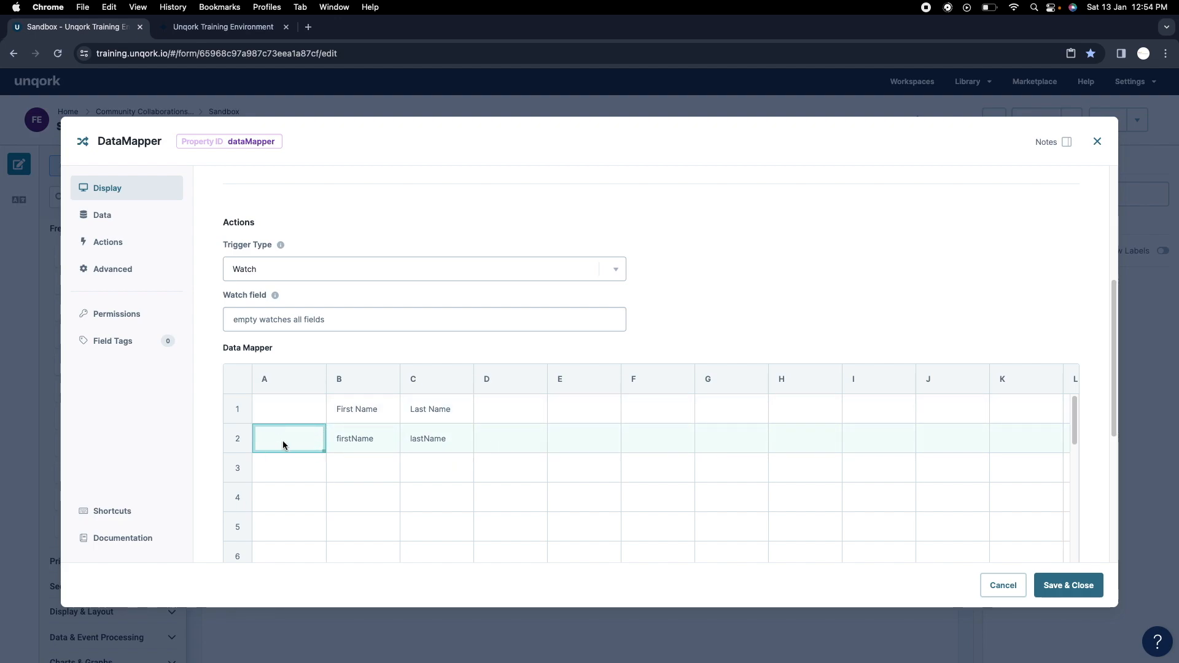
key("Return")
type("=TRUE")
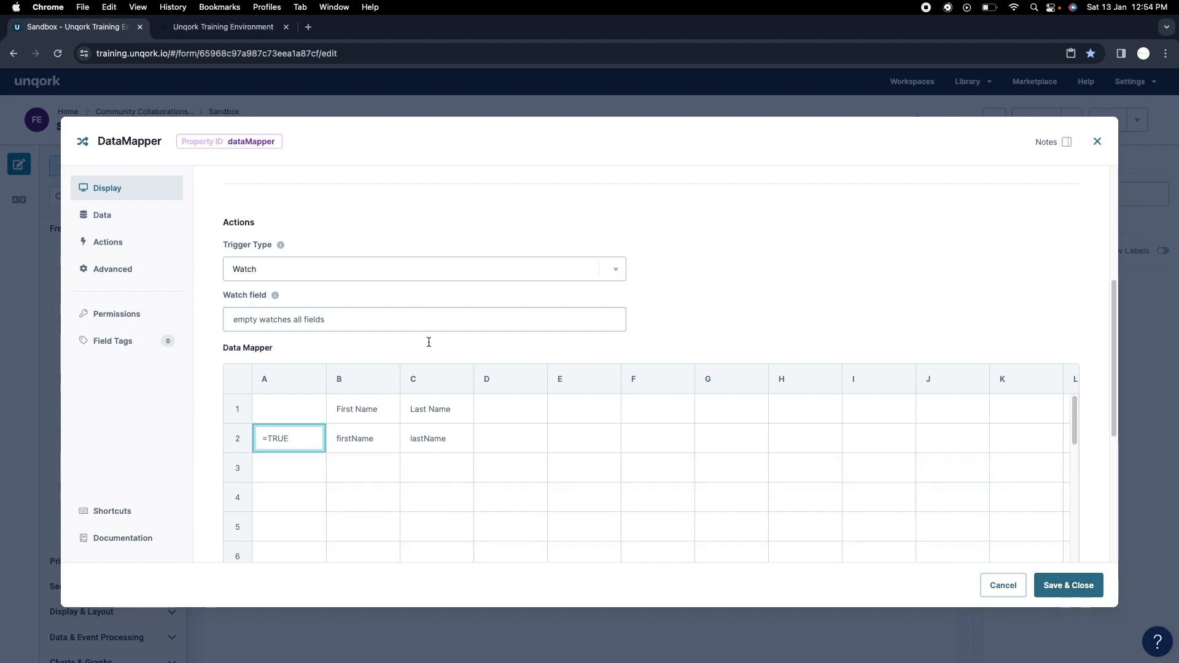
scroll(471, 499, "down", 3)
scroll(472, 499, "up", 4)
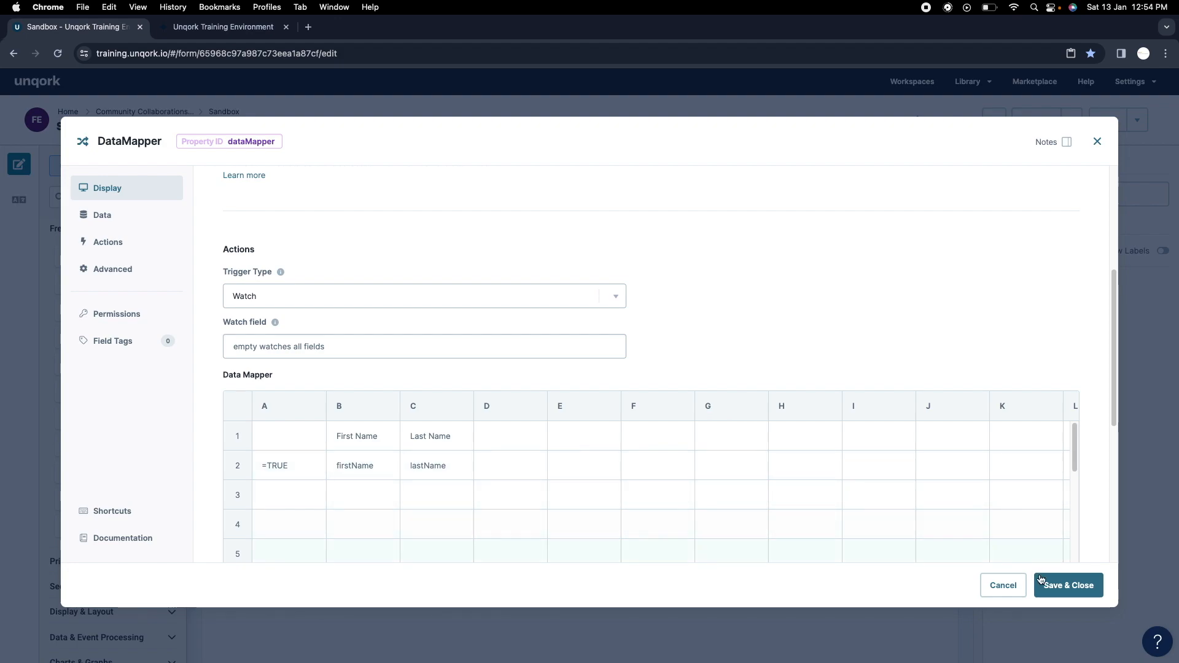
scroll(741, 415, "down", 1)
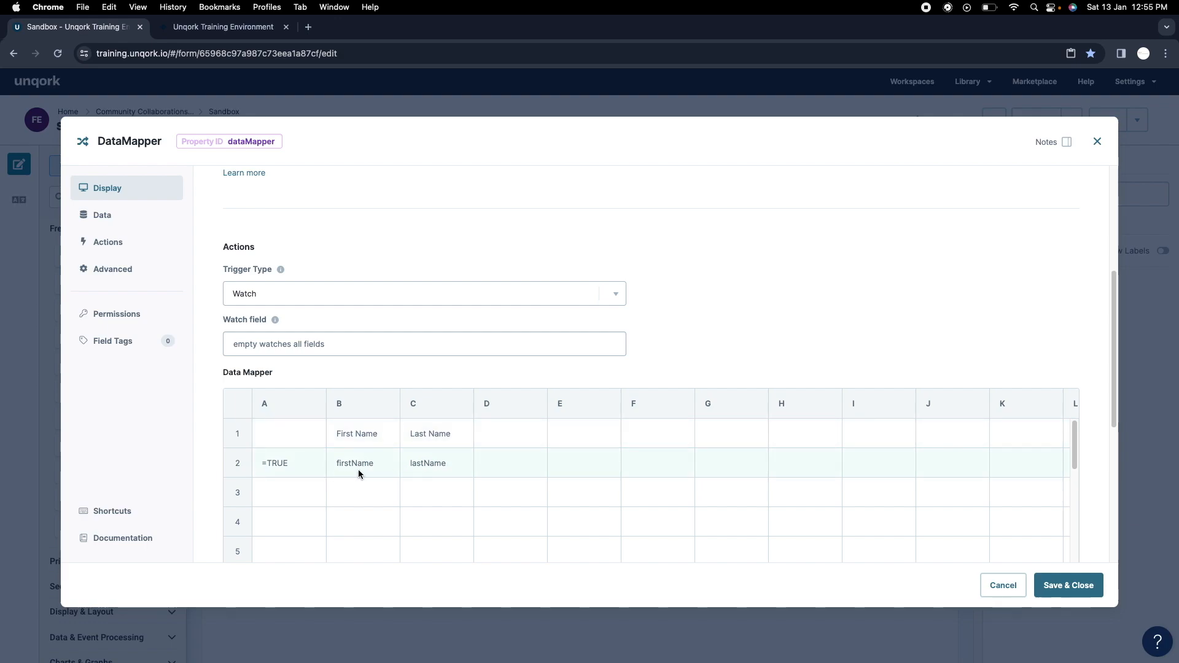
left_click(1093, 578)
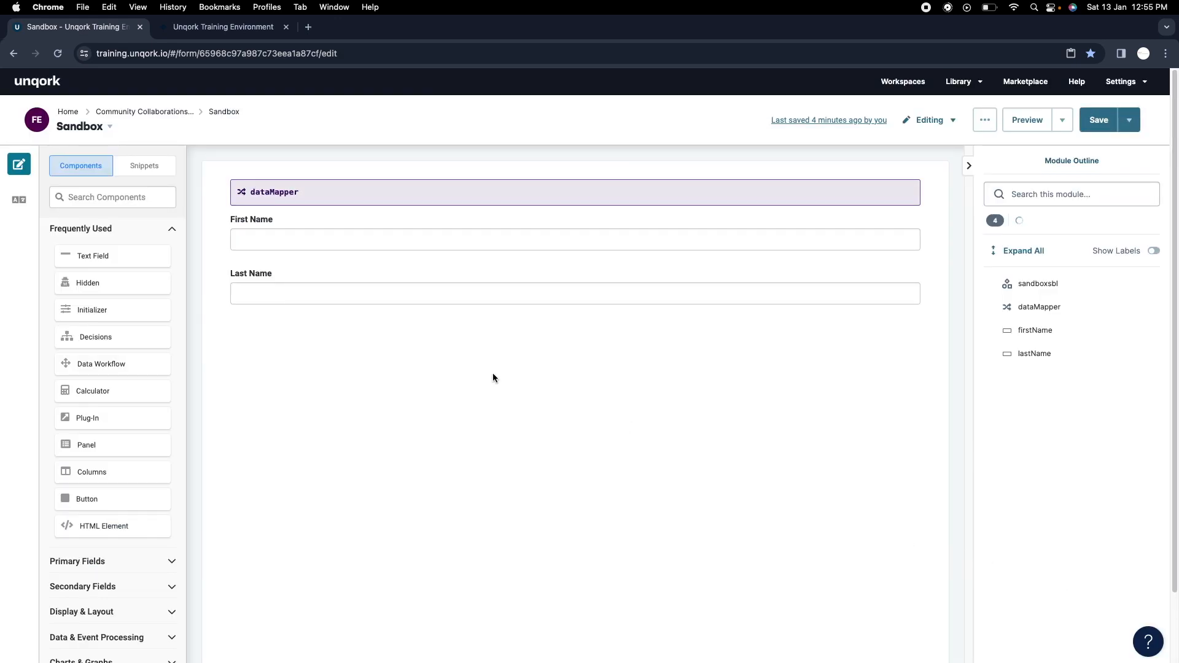
Step: Save the Sandbox module and reload its preview page
left_click(1088, 123)
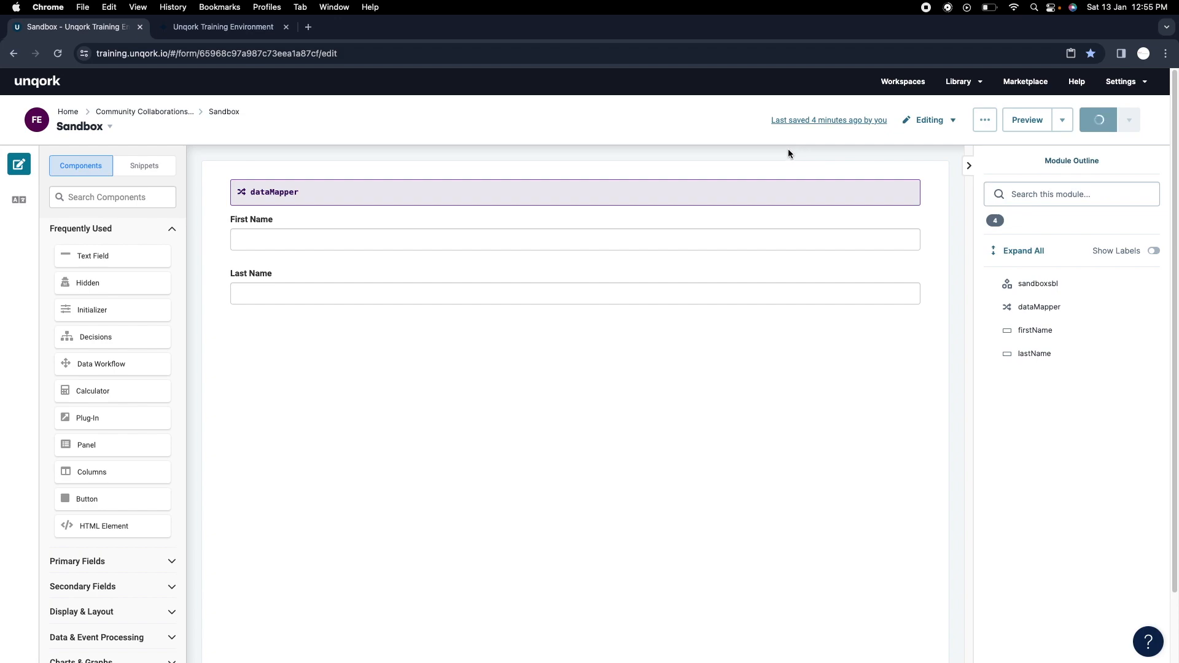
left_click(238, 31)
left_click(58, 53)
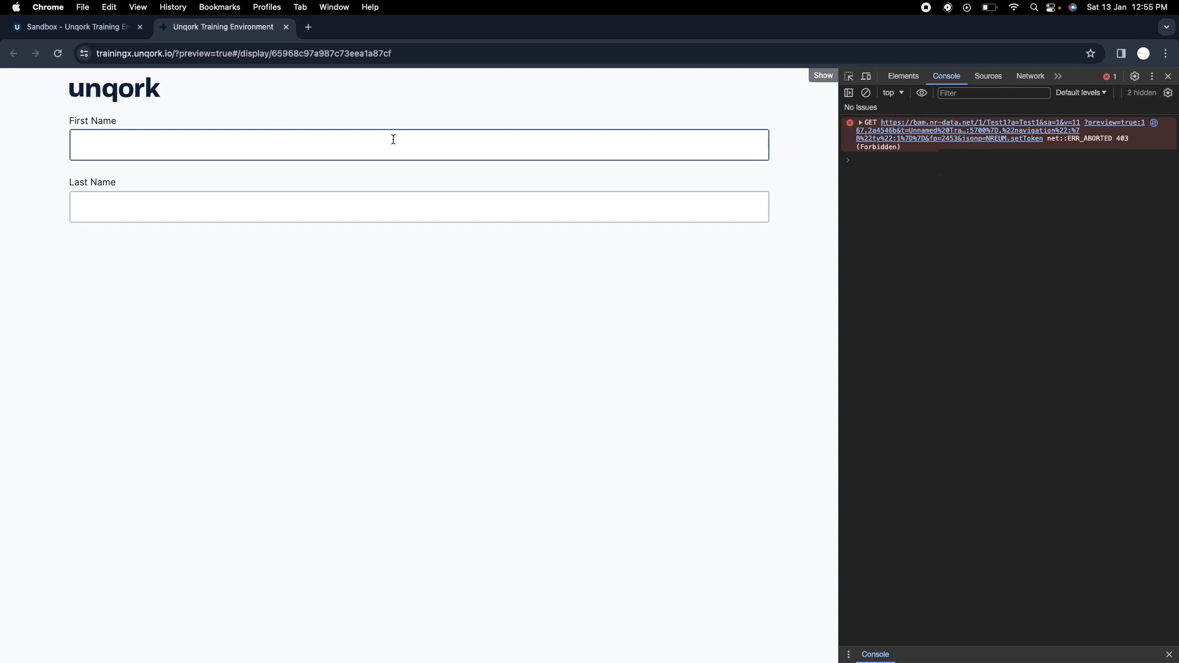
Step: Look over the Data & Event Processing components and the dataMapper component in the module editor
left_click(109, 33)
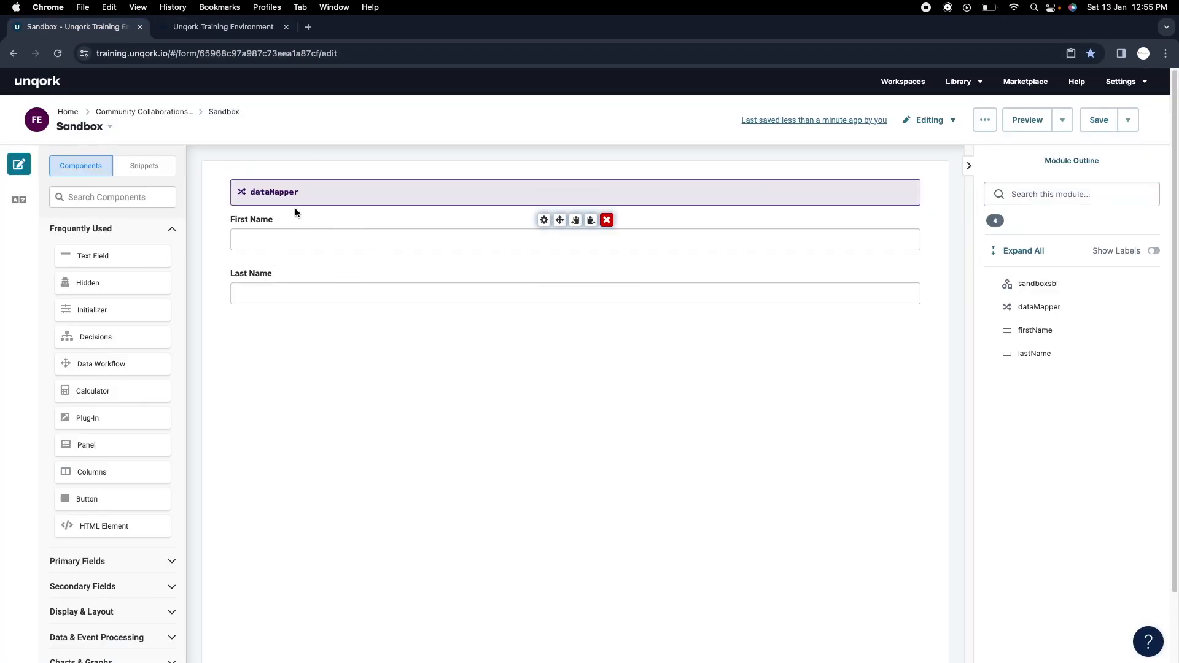
left_click(136, 638)
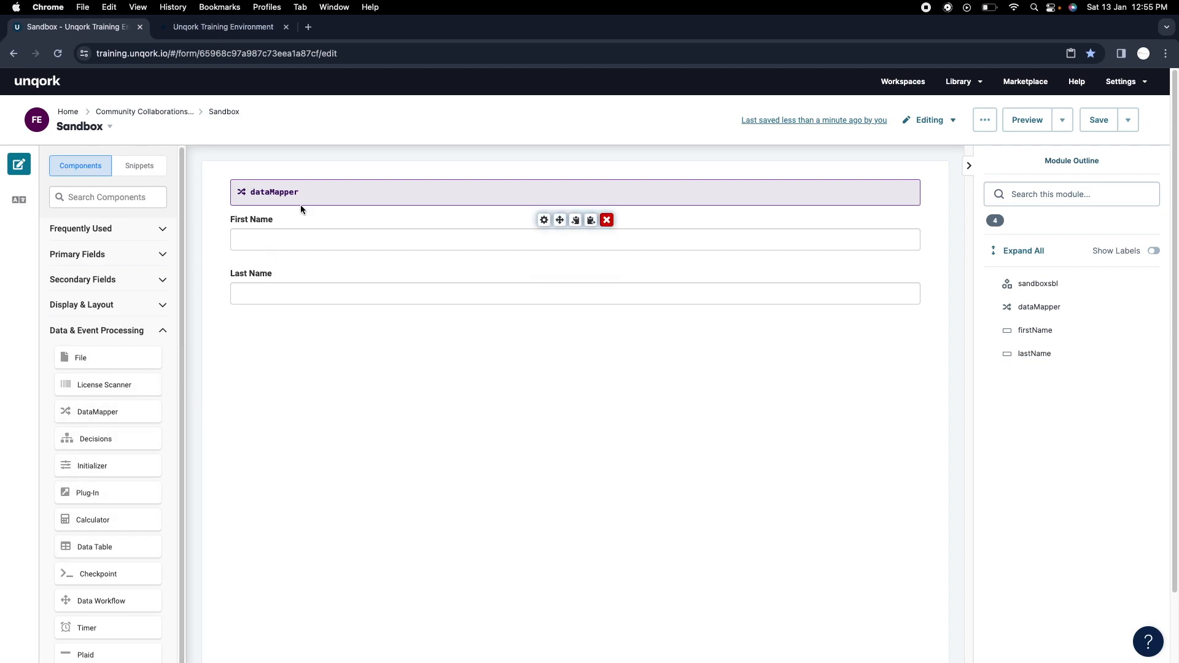
mouse_move(276, 184)
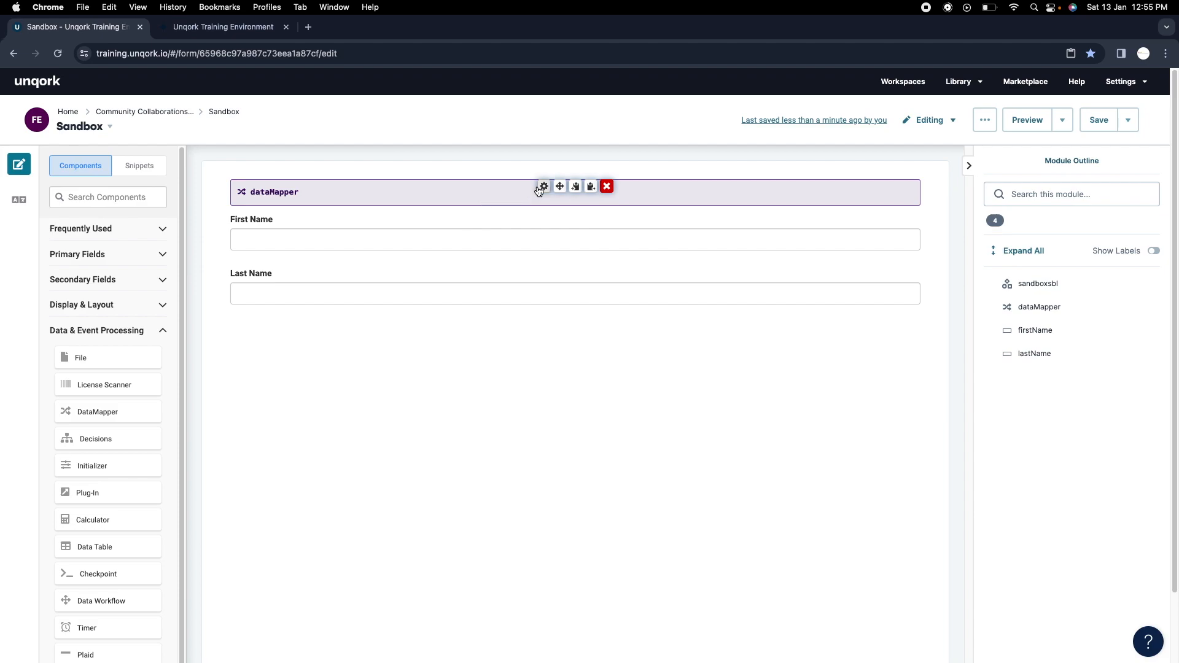
left_click(217, 38)
left_click(101, 30)
Step: Switch to the module preview and clear the developer console's output
left_click(250, 26)
left_click(330, 147)
left_click(868, 99)
left_click(740, 136)
left_click(867, 101)
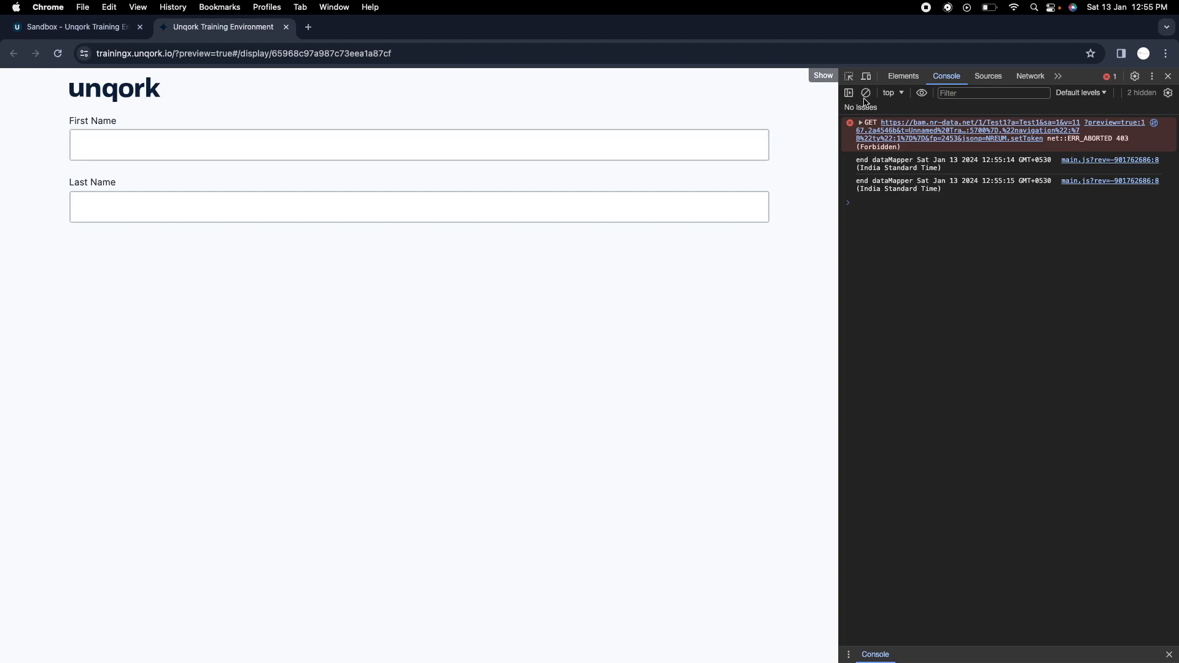
left_click(866, 93)
Step: Fill in the preview form with Ms as the First Name and Dhoni as the Last Name
left_click(563, 153)
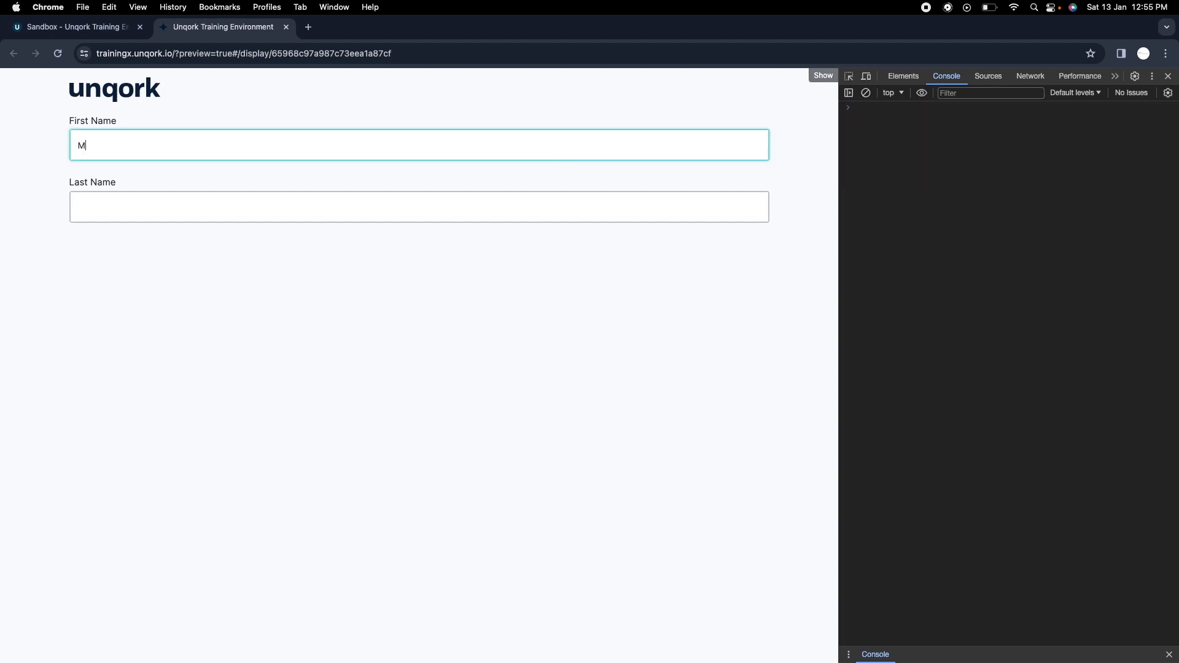
left_click(541, 199)
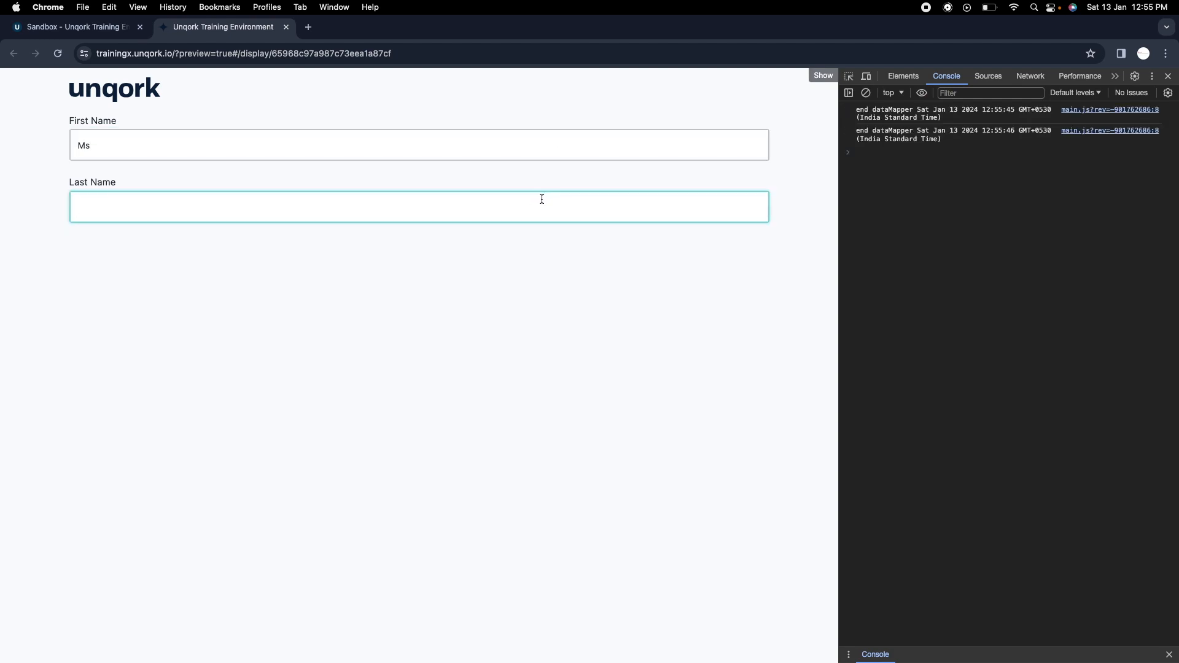
left_click(710, 293)
Step: Clear the console and run angular.element('.unqorkio-form').scope().submission for the filled-in form
left_click(866, 94)
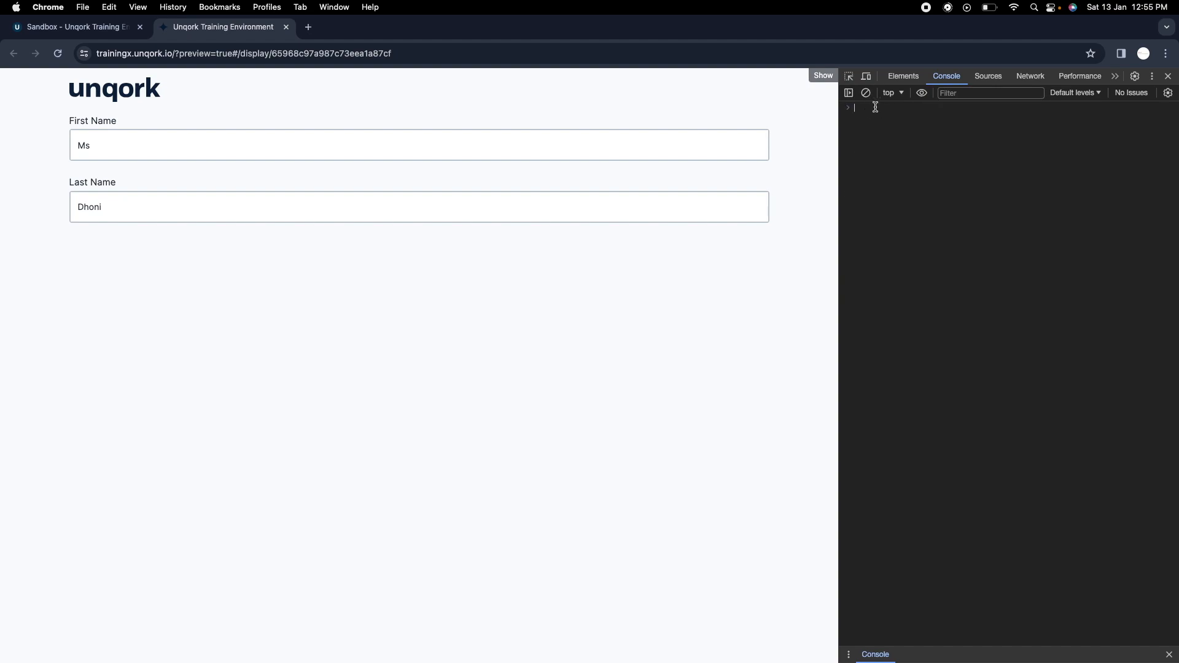
type("angular.element('.unqorkio-form').scope().submission")
key("Return")
Step: Expand the submission's data down to the first item of the dataMapper array and examine its First Name and Last Name entries
left_click(861, 131)
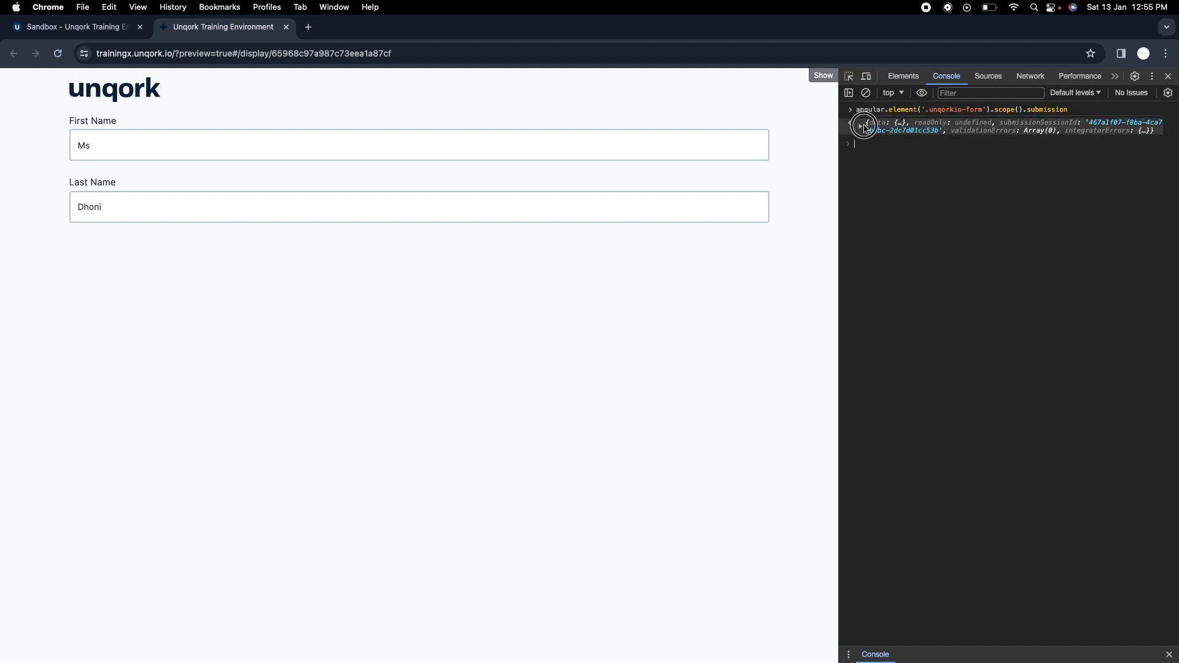
left_click(868, 147)
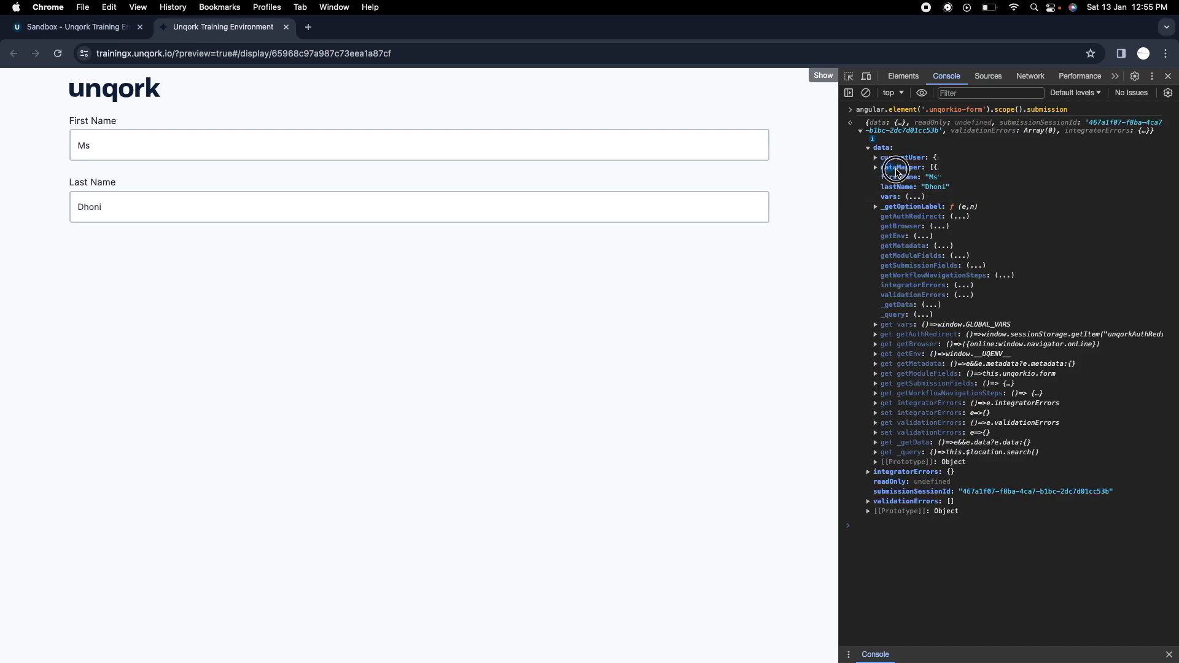
double_click(921, 168)
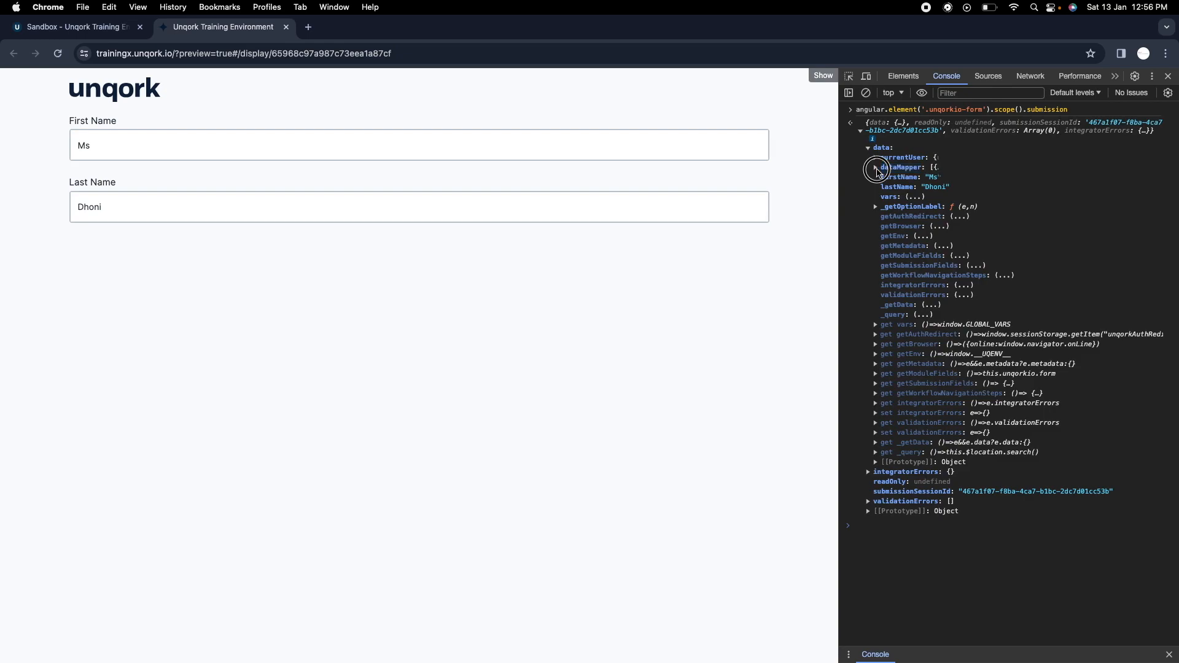
left_click(875, 168)
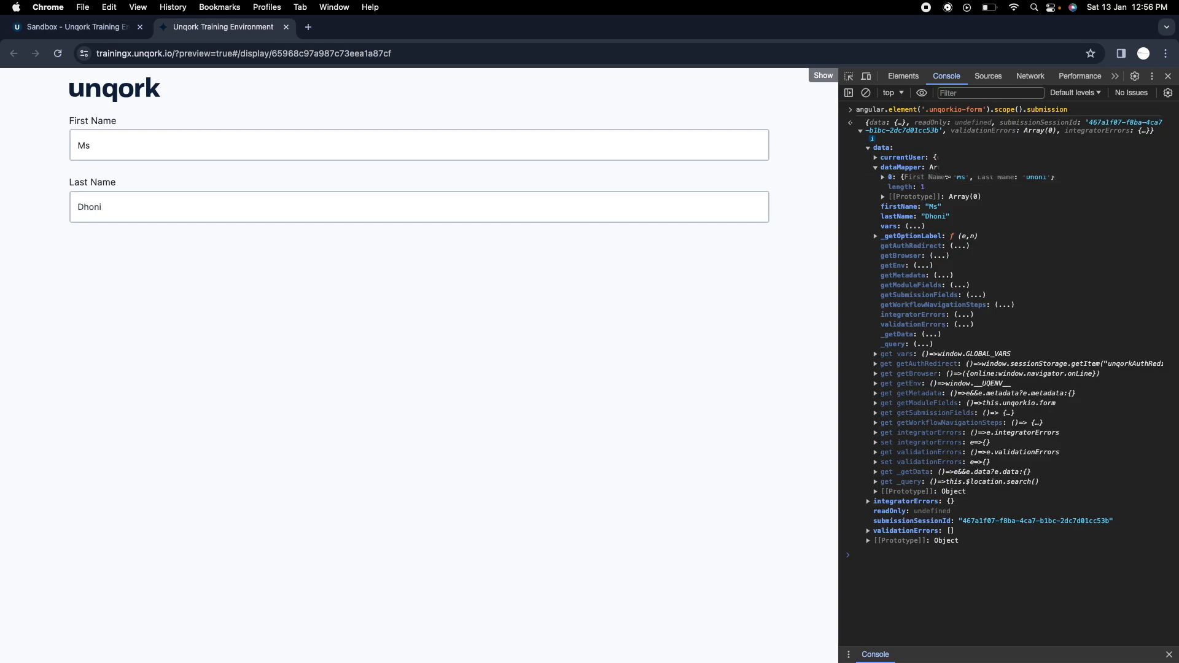
left_click(892, 168)
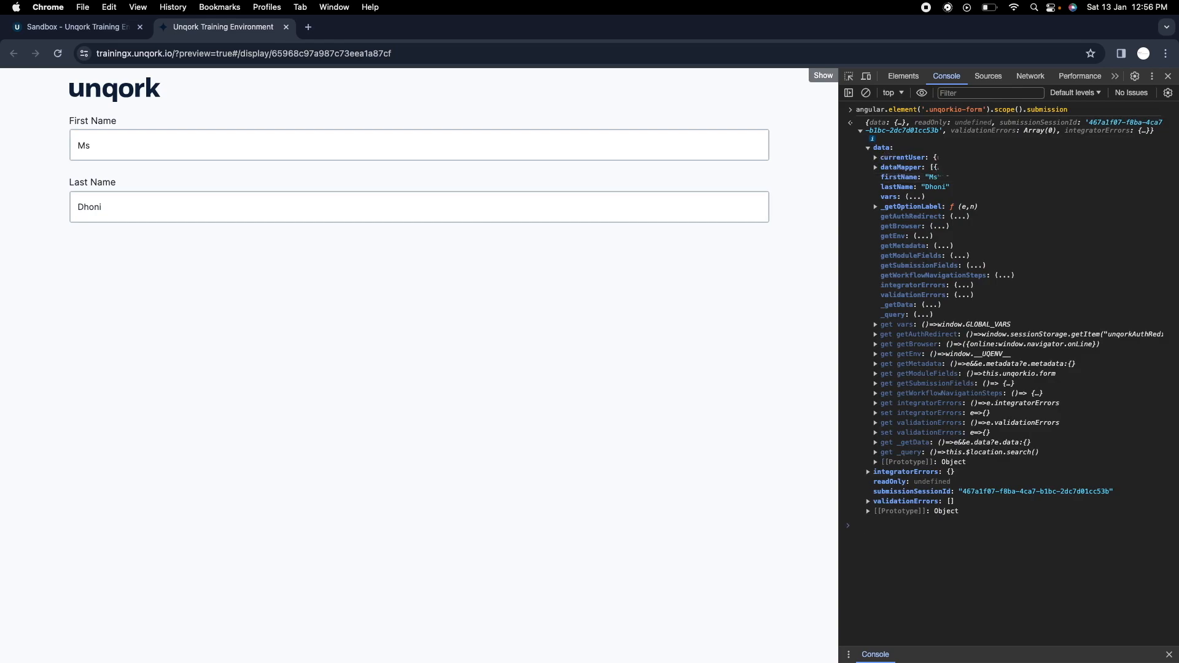
left_click(896, 168)
left_click(884, 177)
left_click_drag(894, 186, 969, 199)
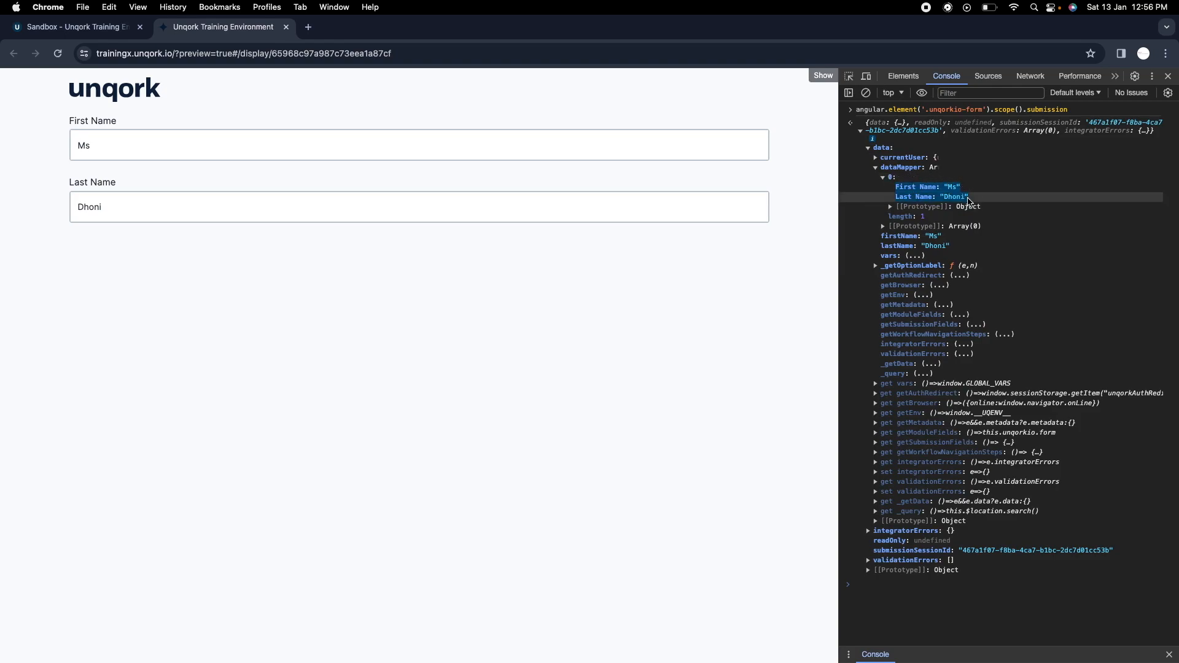
Step: Collapse the dataMapper array in the console's submission output and copy it as an object
left_click(877, 182)
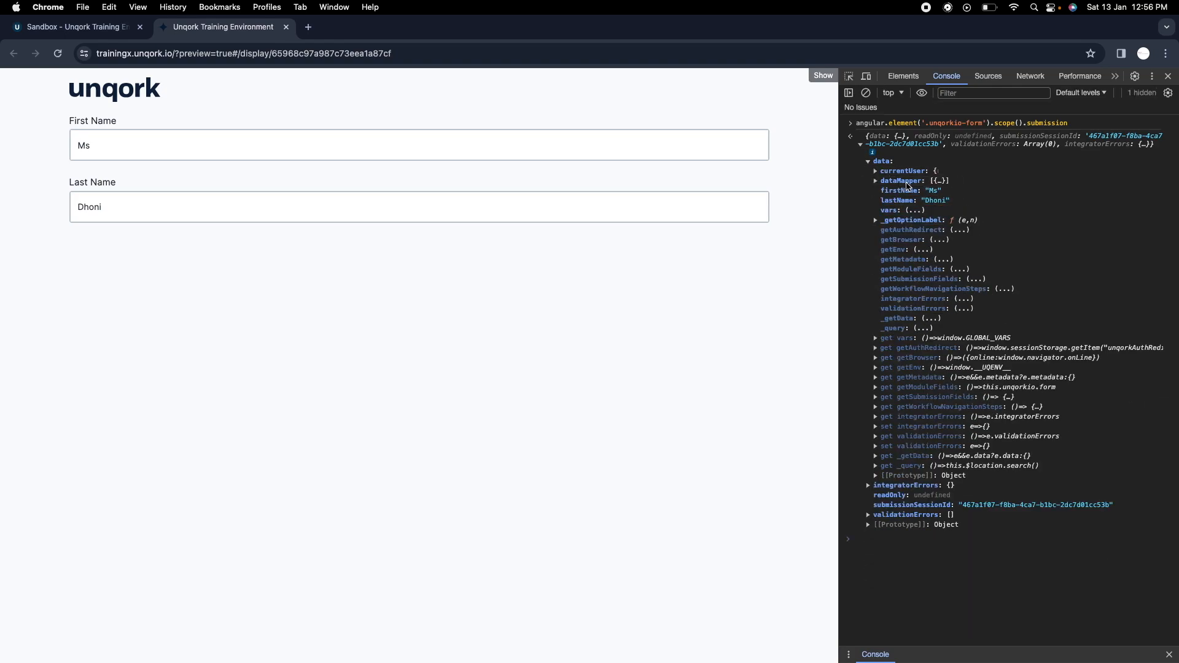
right_click(891, 181)
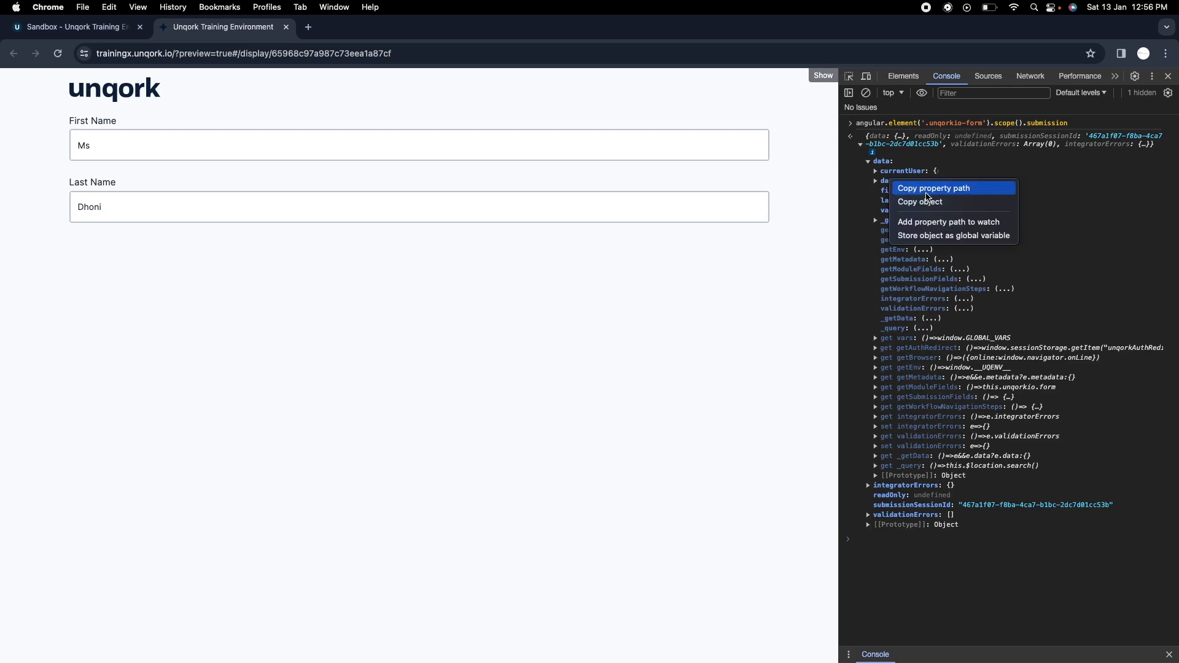
left_click(919, 201)
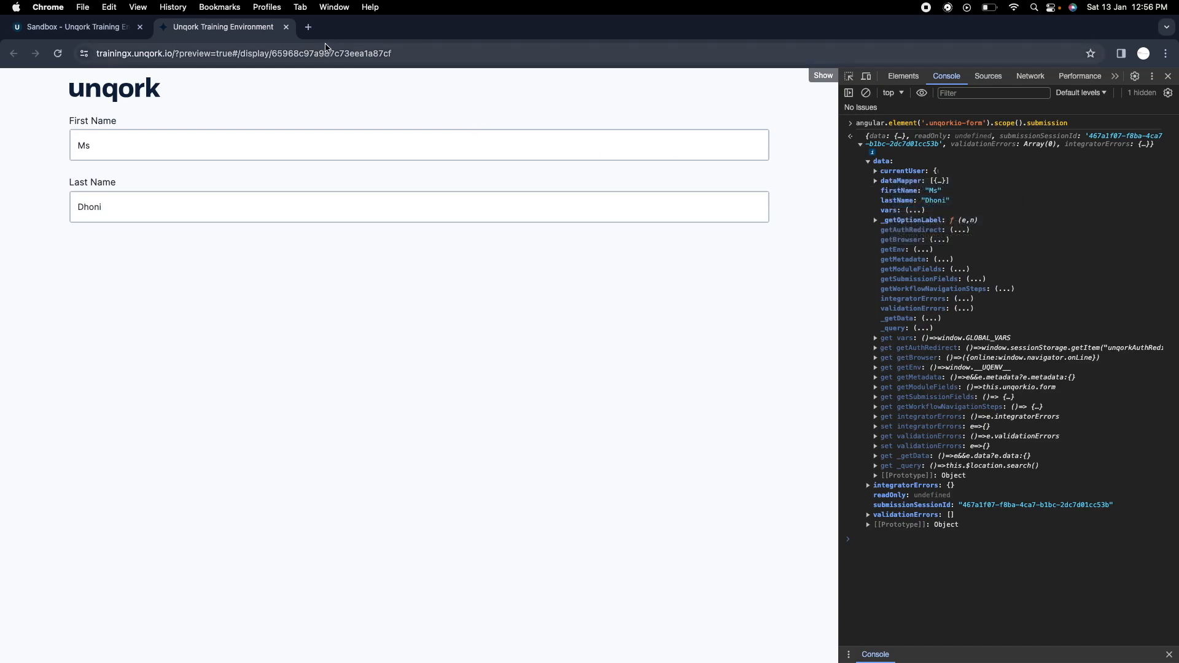
Step: Search the web for json viewer in a new tab and open the Online JSON Viewer and Formatter site
left_click(308, 27)
type("j")
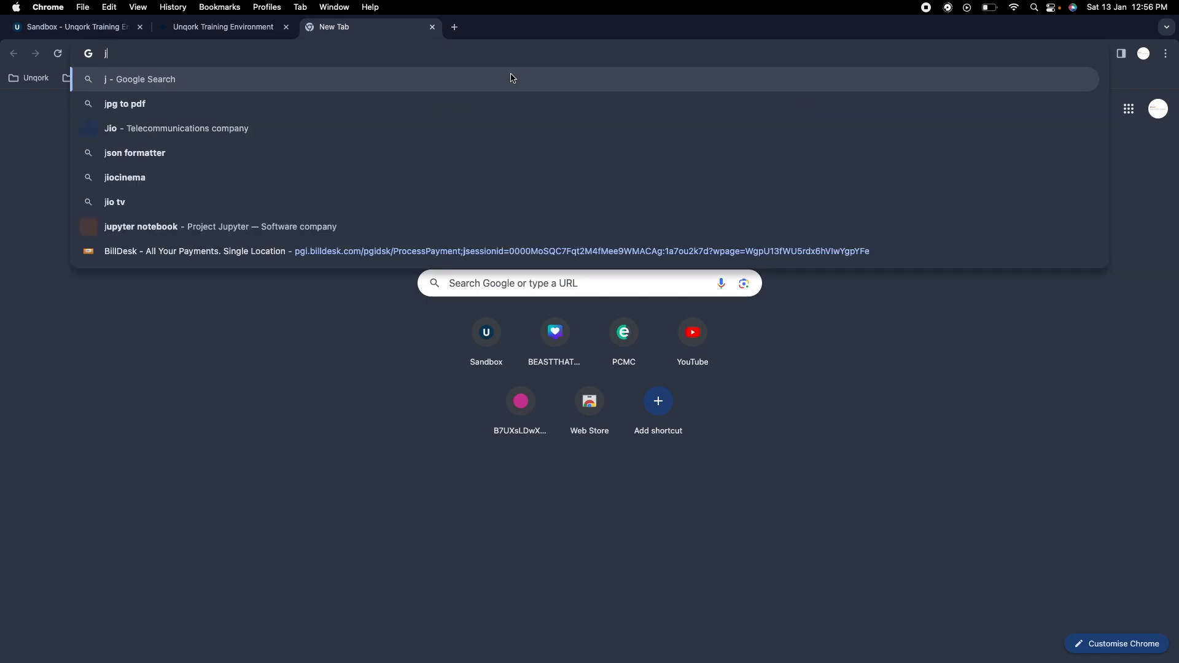
type("son")
key("Down")
key("Down")
key("Return")
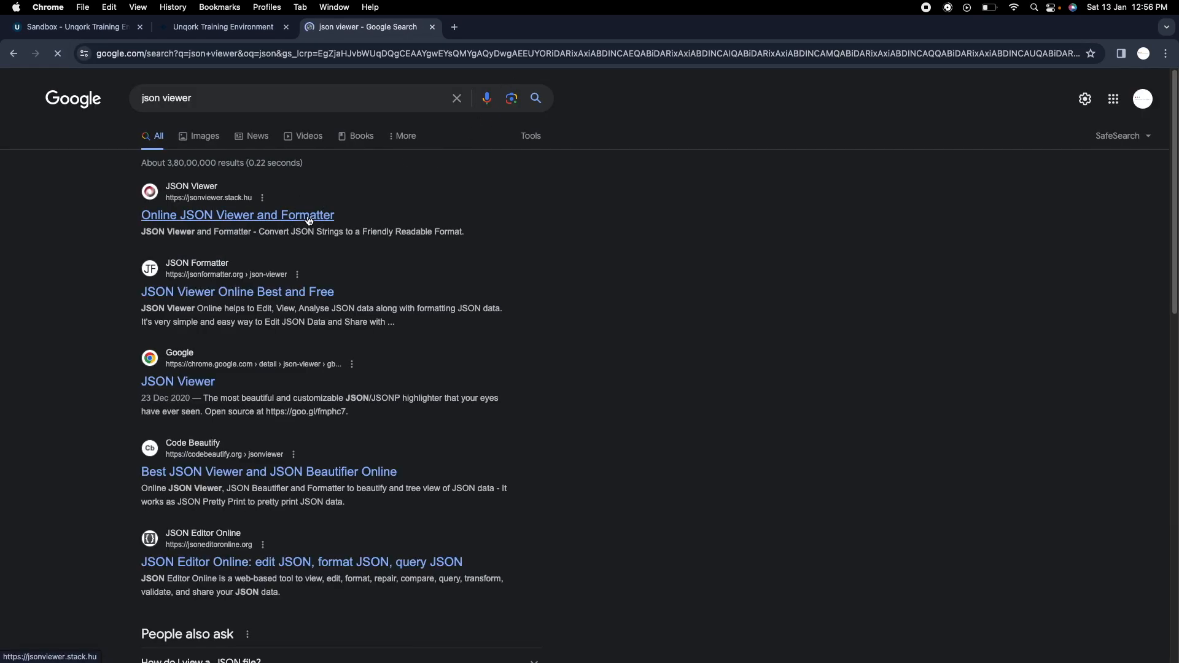
left_click(316, 216)
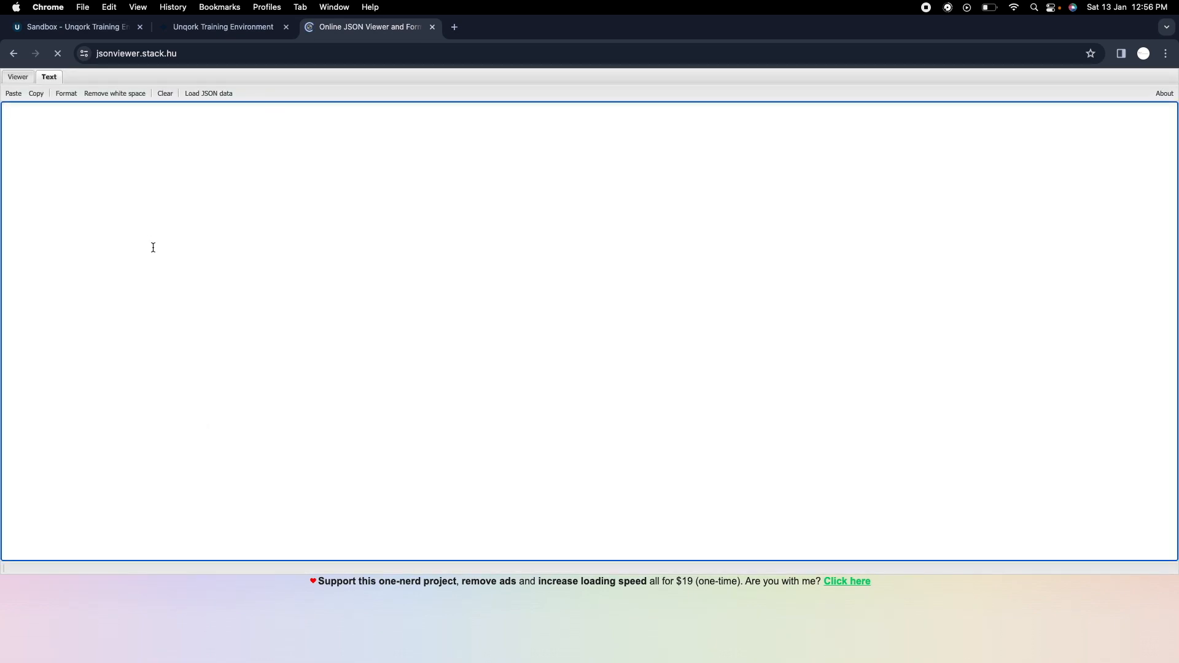
Step: Paste the copied dataMapper array into the JSON viewer and examine the object with the First Name and Last Name entries
key("super+v")
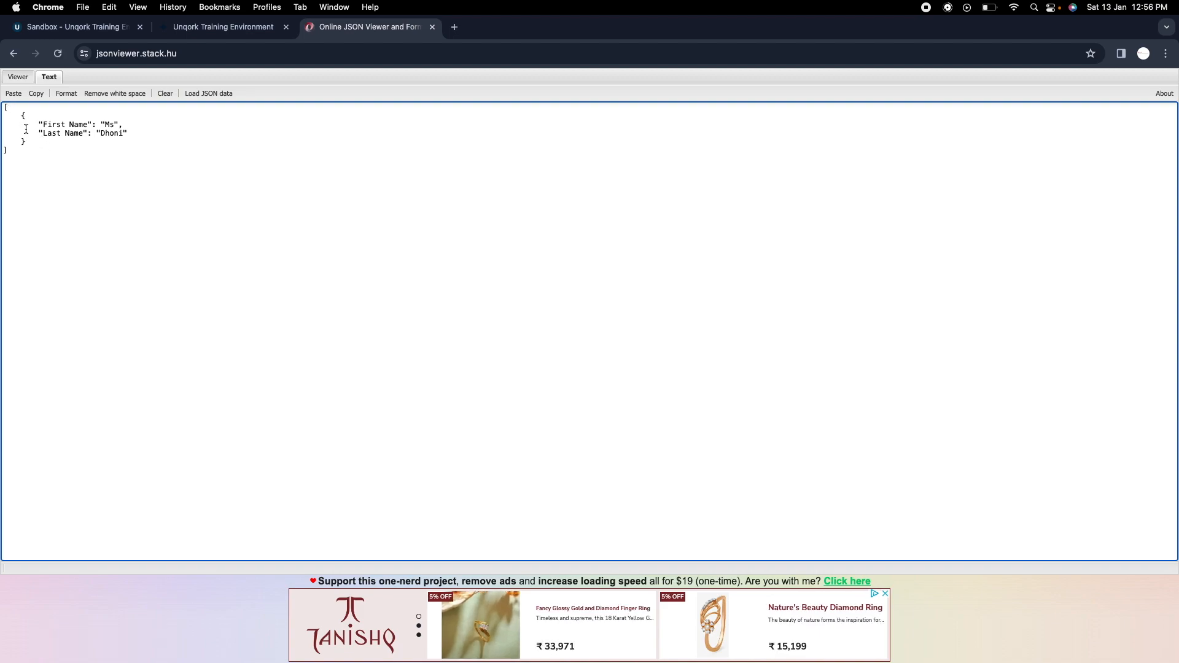
left_click_drag(20, 117, 37, 142)
left_click(56, 144)
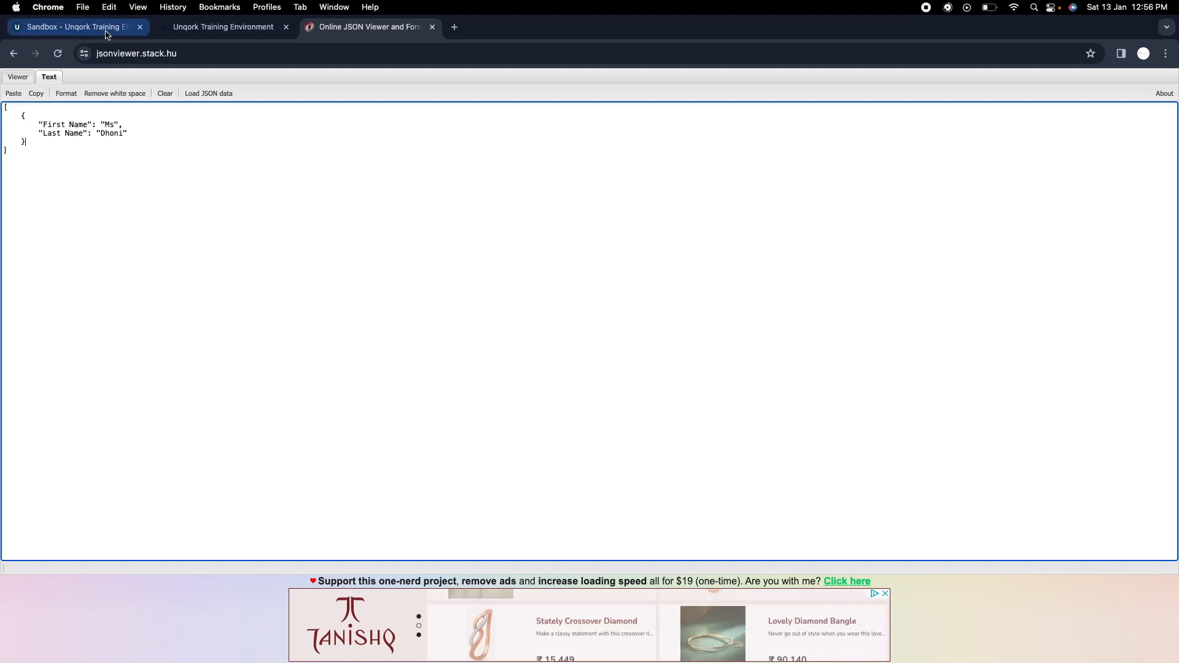
Step: Return to the Sandbox module editor and add a Number component below the Last Name field
left_click(68, 28)
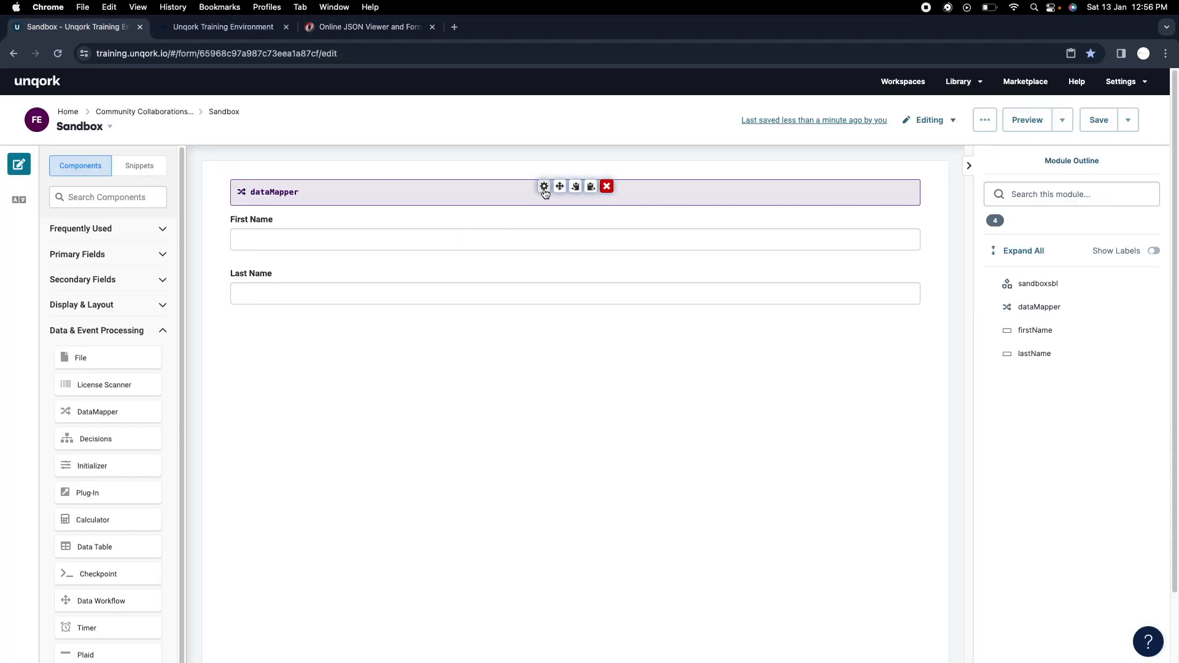
left_click(544, 187)
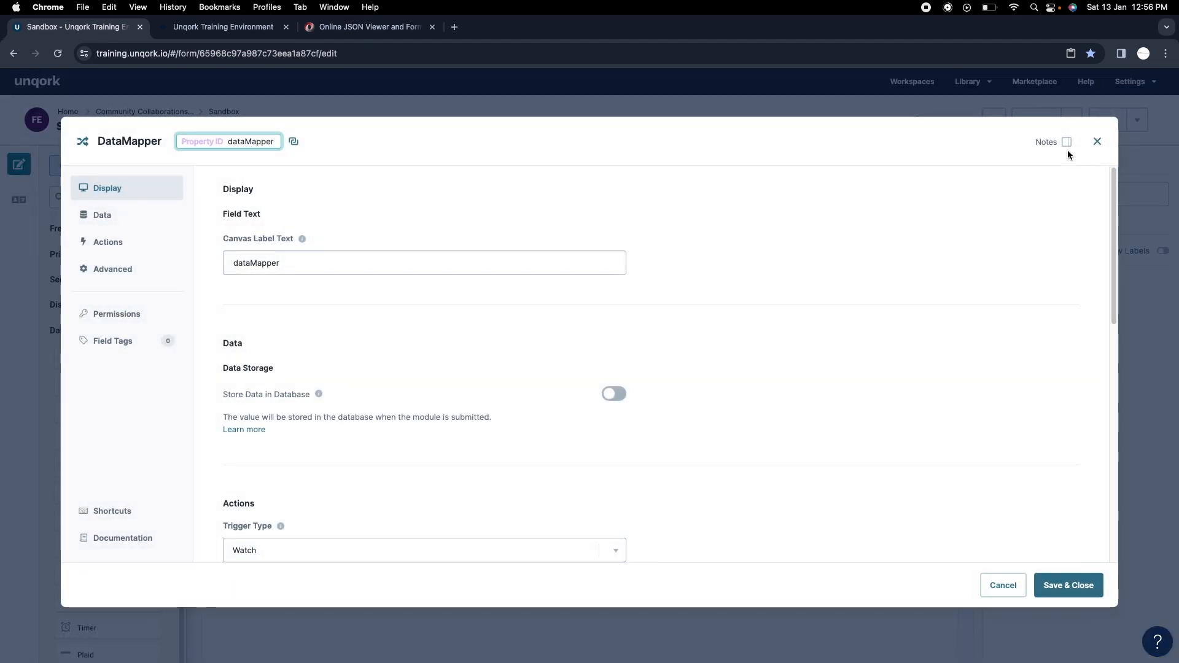
left_click(1096, 142)
left_click(87, 192)
type("nu")
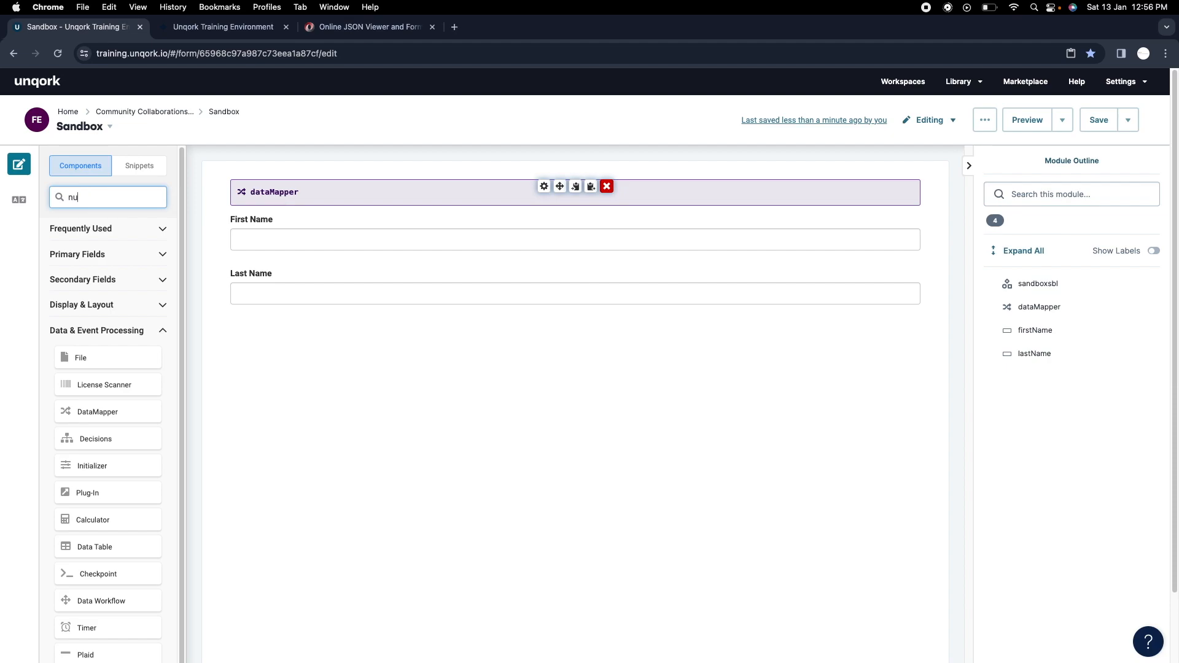
left_click_drag(104, 258, 348, 336)
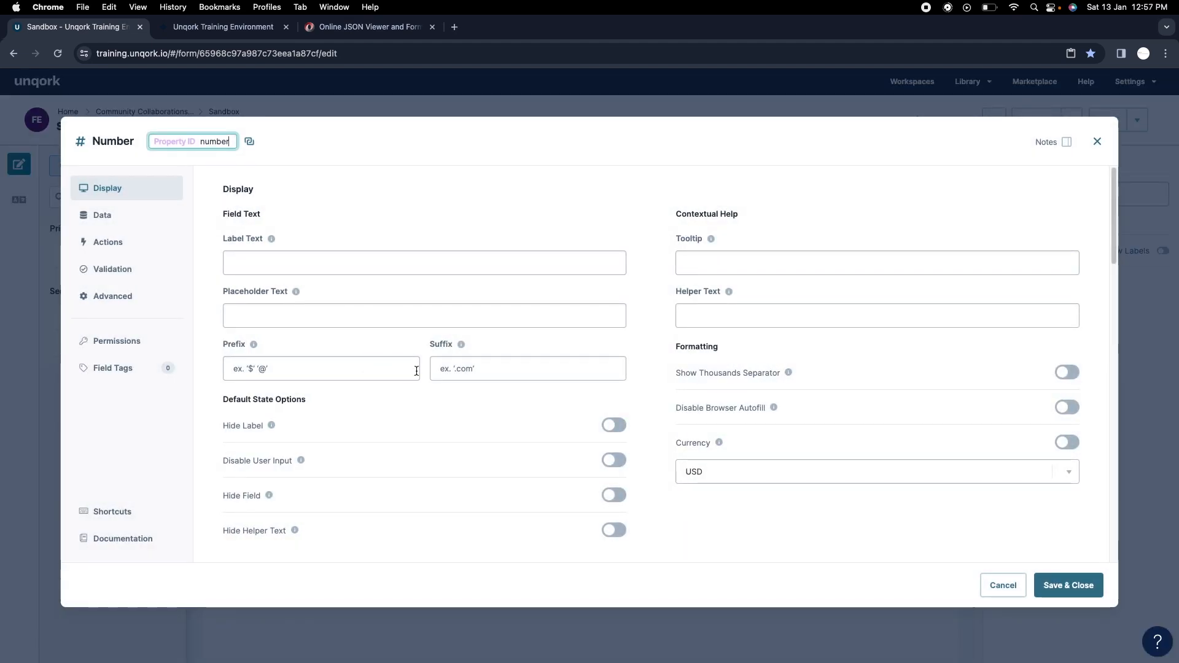
Step: Give the Number component the Property ID netWorth and the label Net Worth, saving the component and the module
double_click(215, 142)
type("new")
key("BackSpace")
type("tWorth")
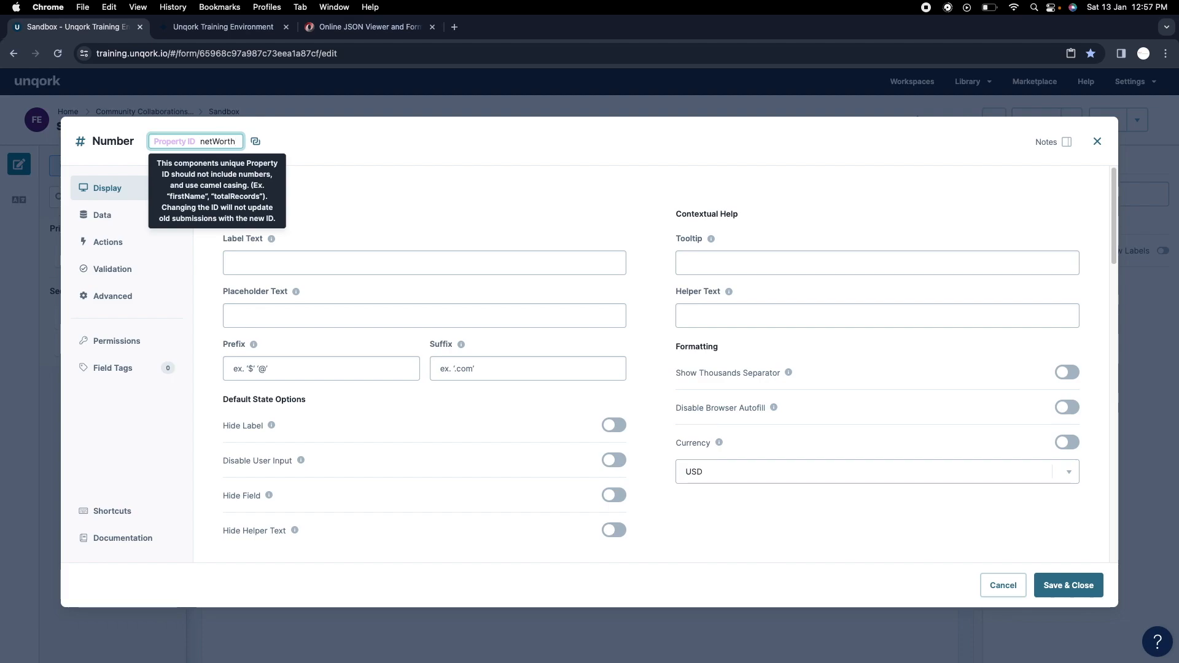
left_click(261, 260)
type("N")
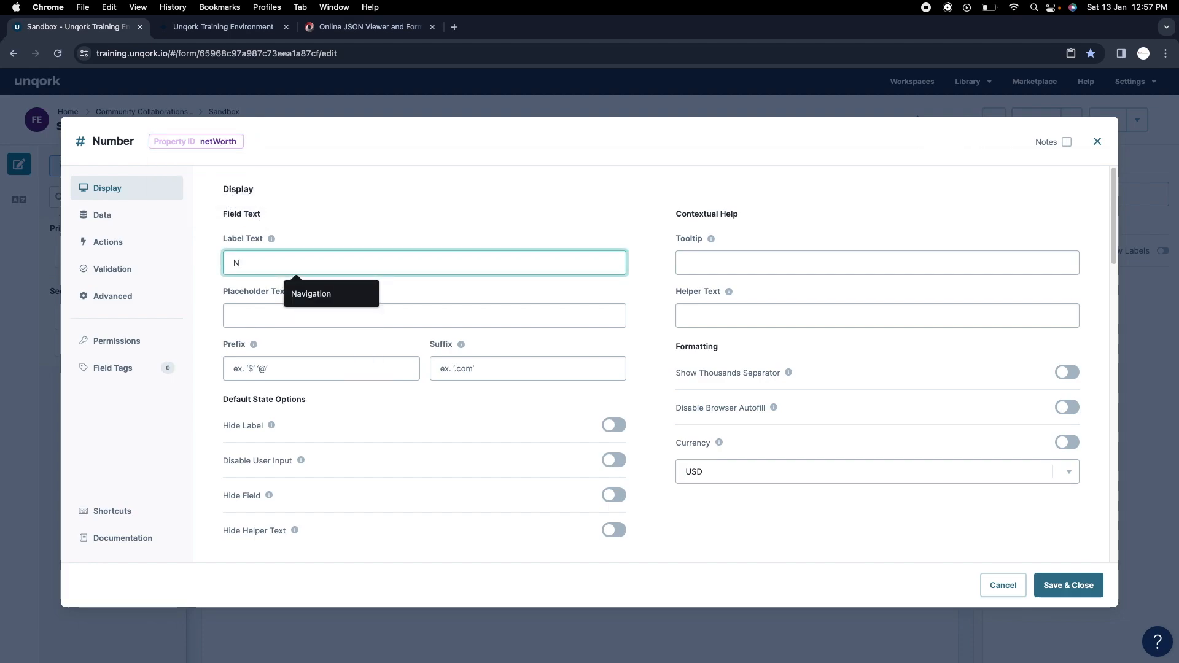
type("et ")
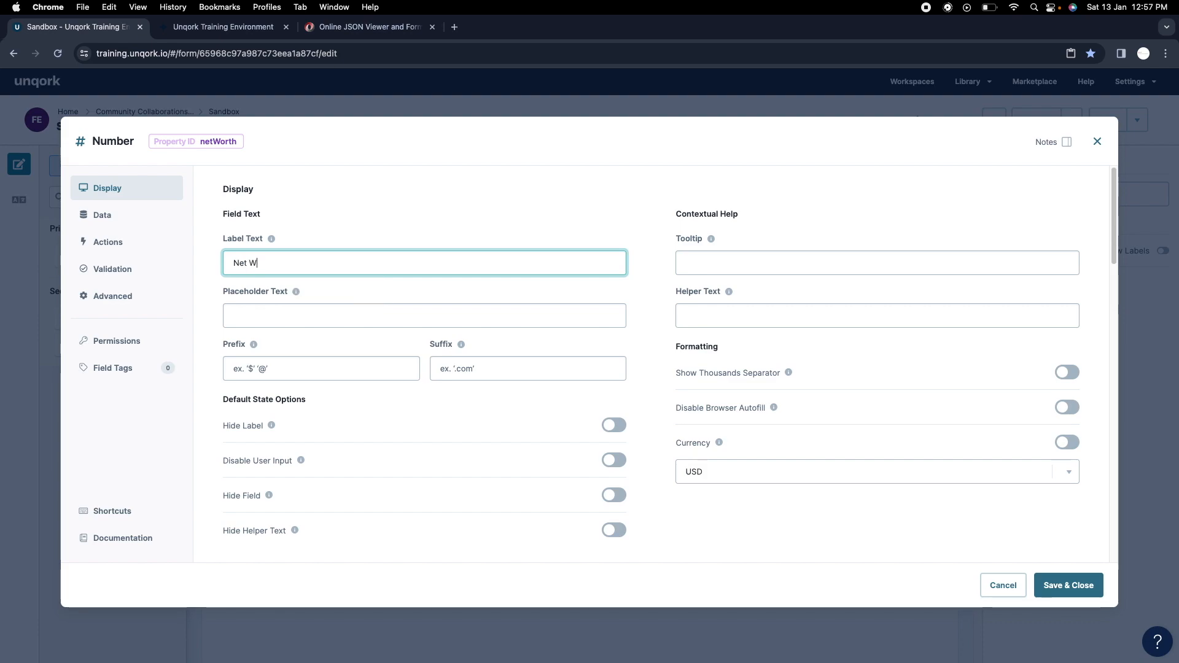
type("Worst")
key("BackSpace")
type("rth")
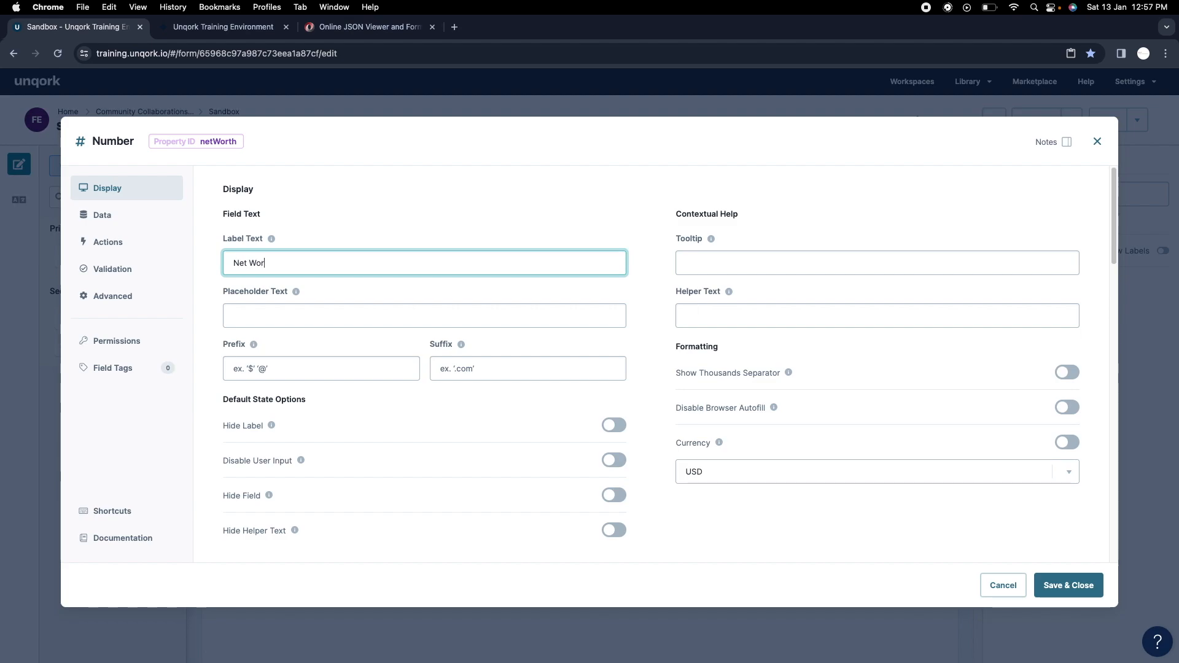
left_click(1068, 585)
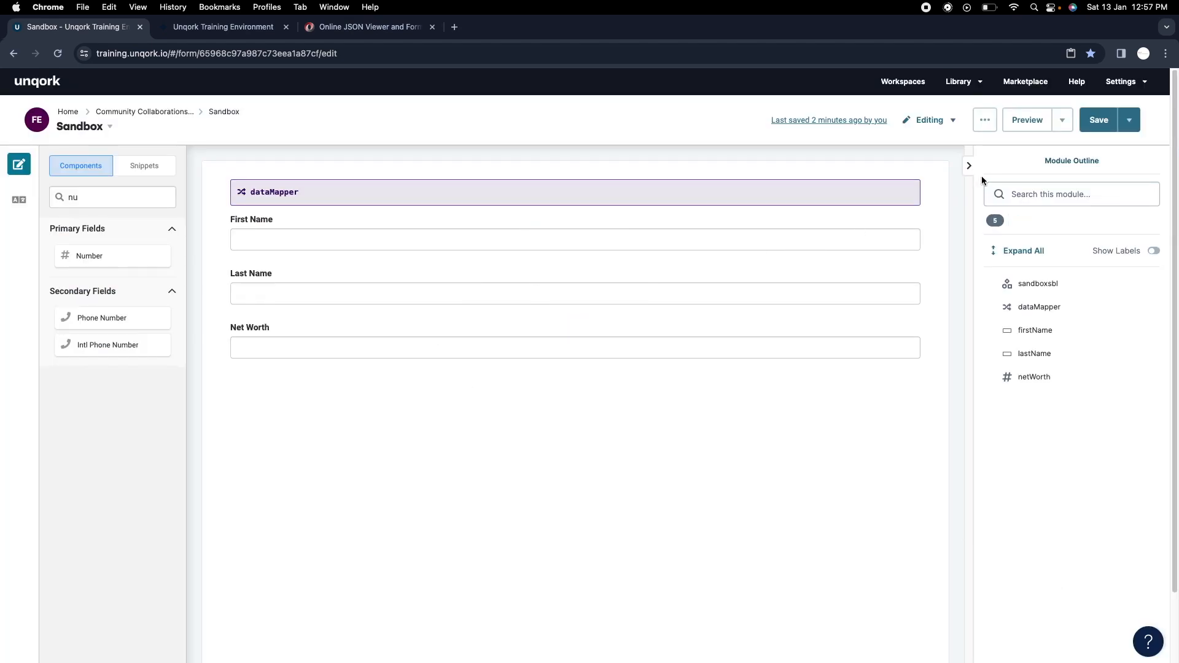
left_click(1092, 121)
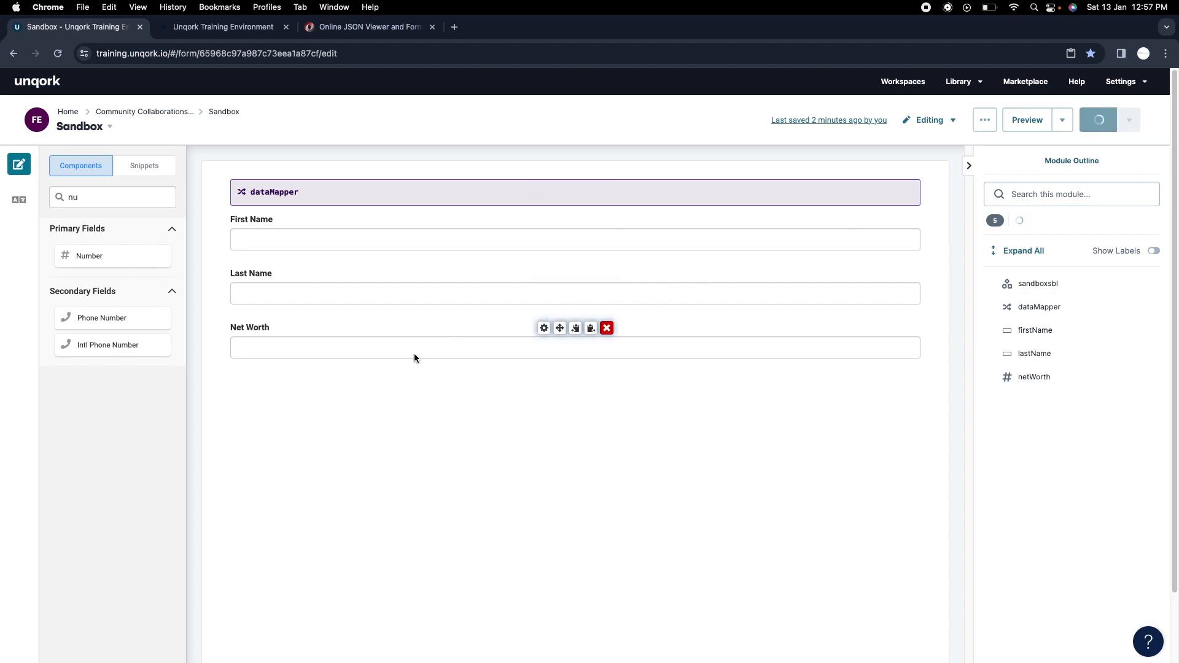
Step: Open the dataMapper component's settings and add a new column after column C in its Data Mapper table
left_click(543, 187)
scroll(676, 368, "down", 5)
scroll(663, 407, "down", 1)
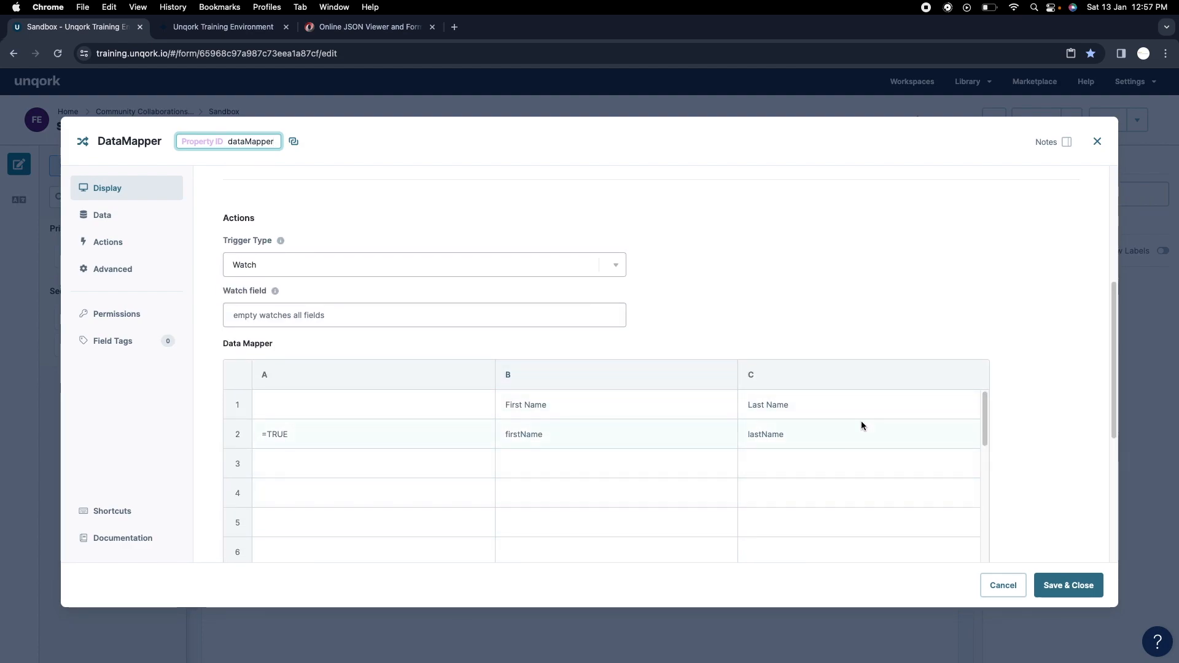
scroll(859, 472, "down", 7)
scroll(650, 368, "down", 5)
scroll(491, 380, "up", 3)
scroll(355, 379, "up", 4)
scroll(810, 261, "up", 6)
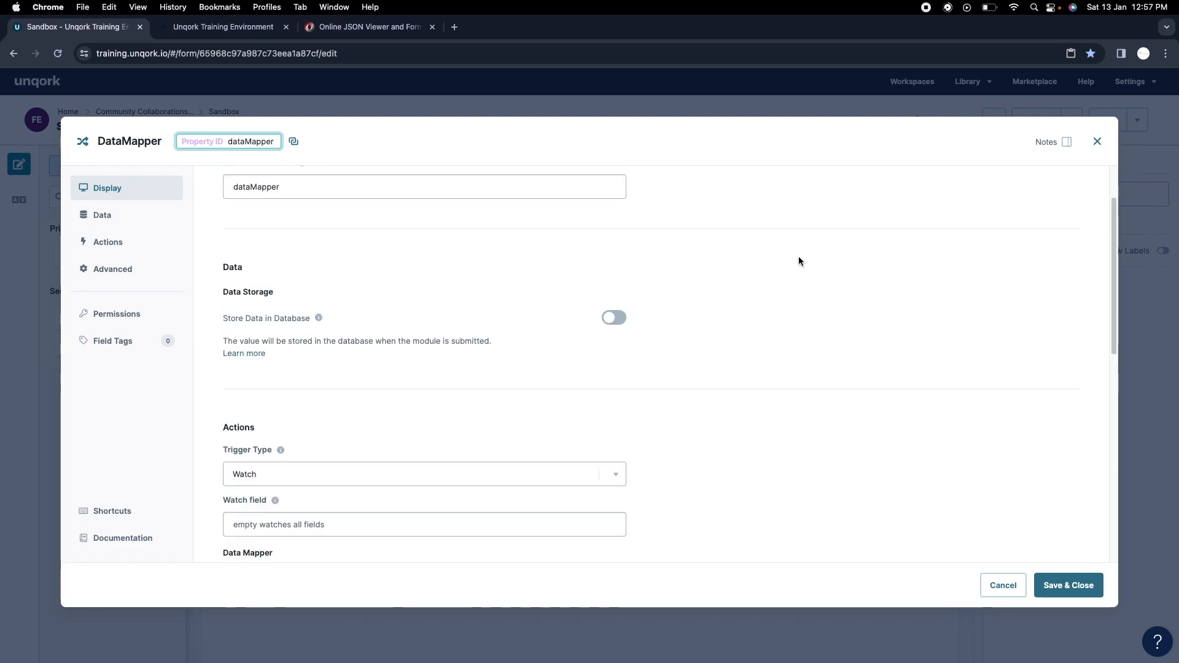
scroll(837, 446, "down", 6)
scroll(817, 304, "up", 1)
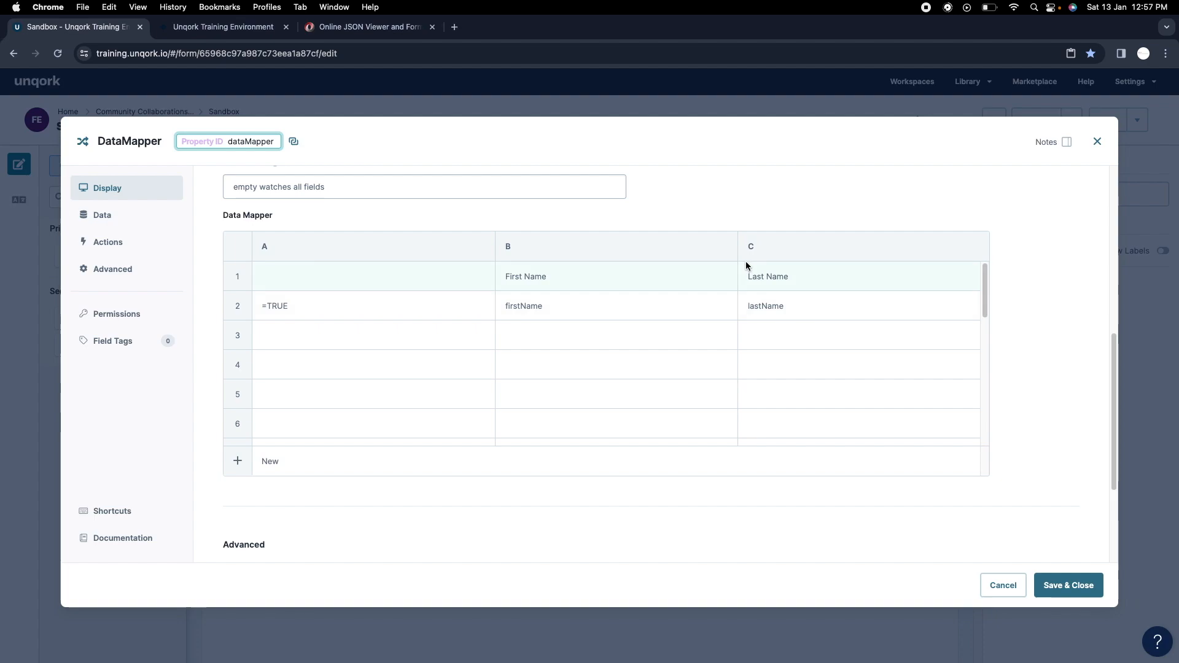
left_click(751, 246)
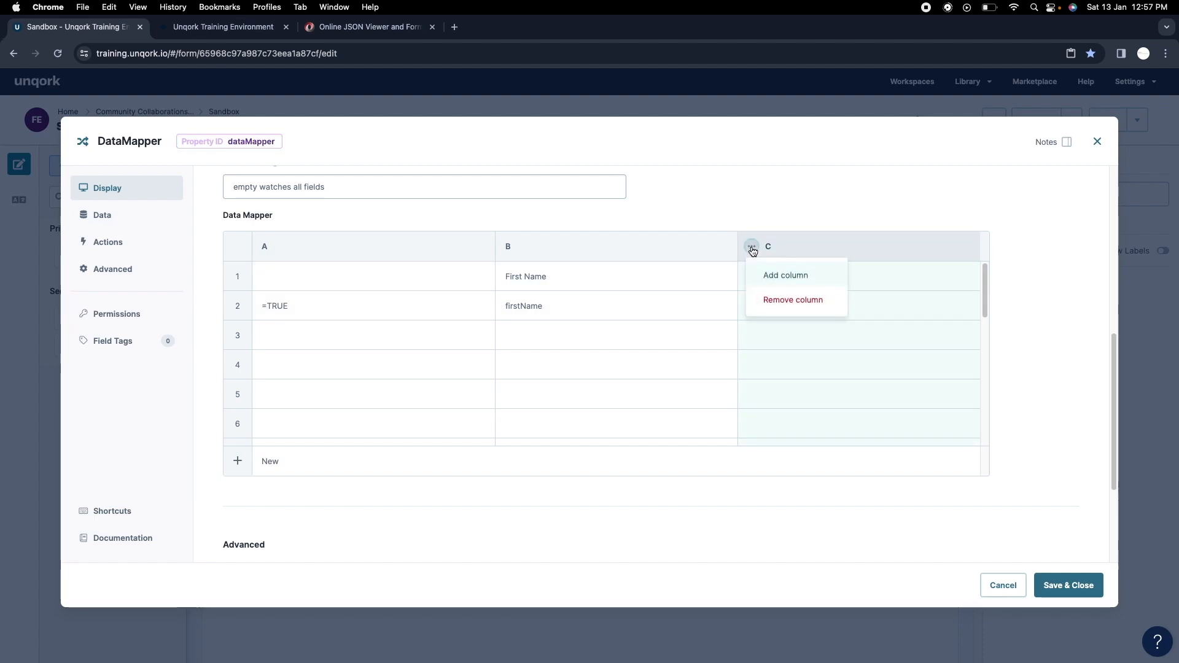
left_click(783, 274)
Step: Enter Status as the heading in row 1 of column D of the Data Mapper table
left_click(905, 276)
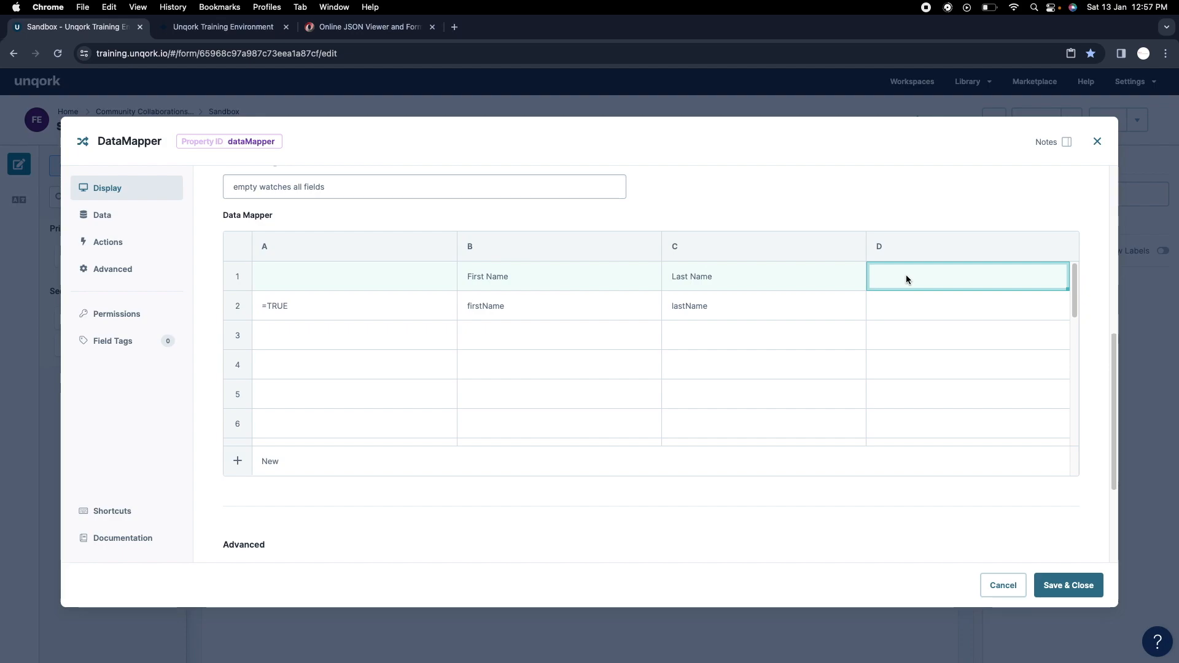
double_click(902, 279)
type("status")
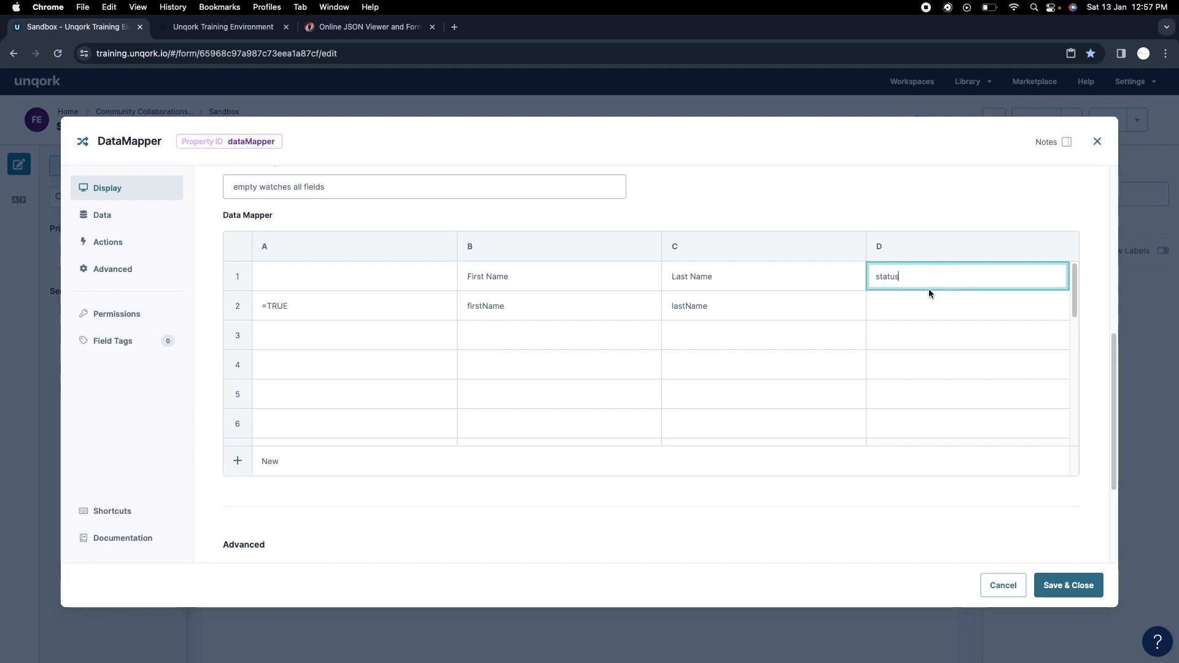
double_click(882, 278)
type("Status")
Step: Enter the formula =IF(netWorth>100,"Grt","Opps") in row 2 of the Status column
left_click(901, 310)
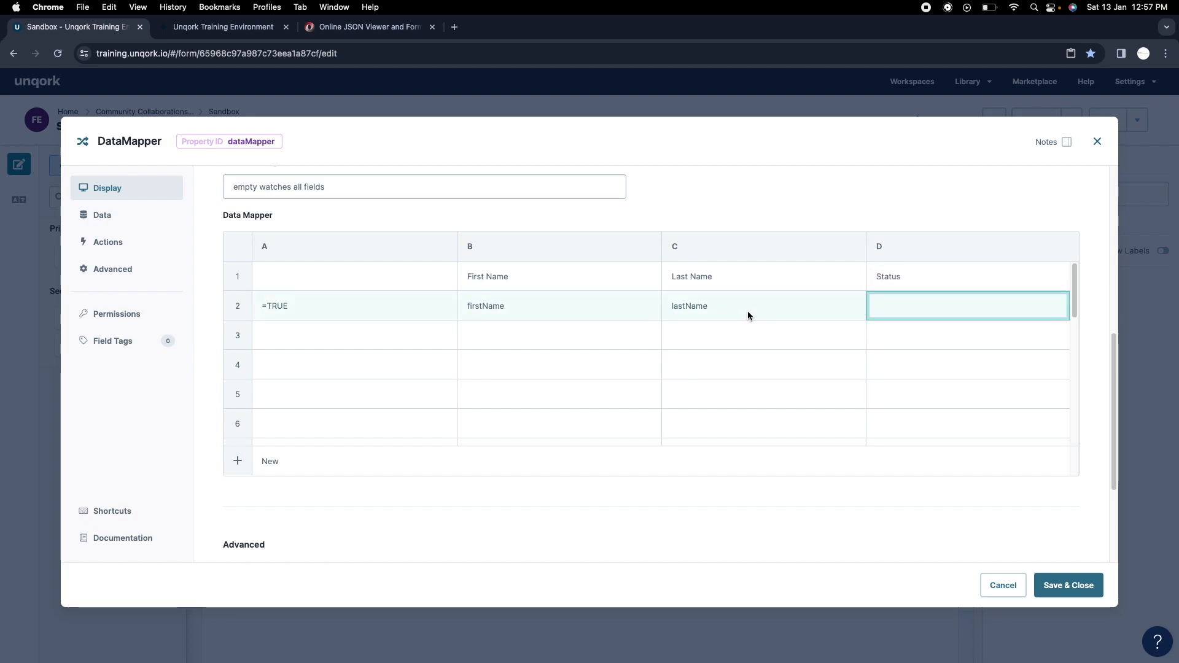
left_click(906, 307)
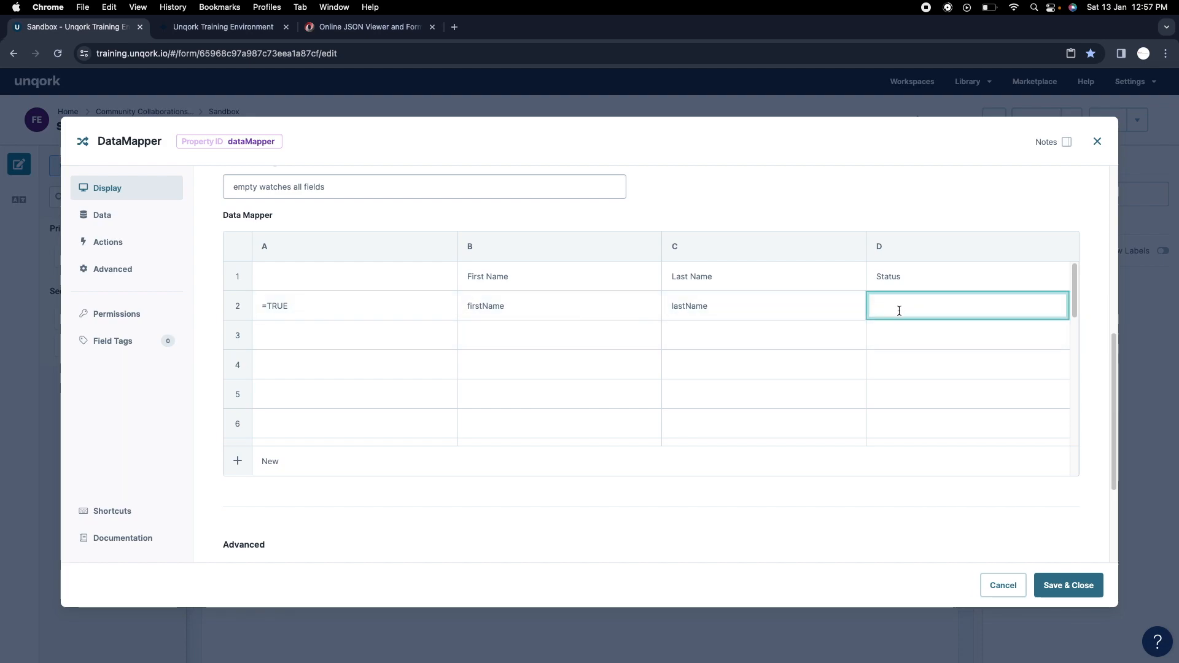
scroll(918, 341, "up", 1)
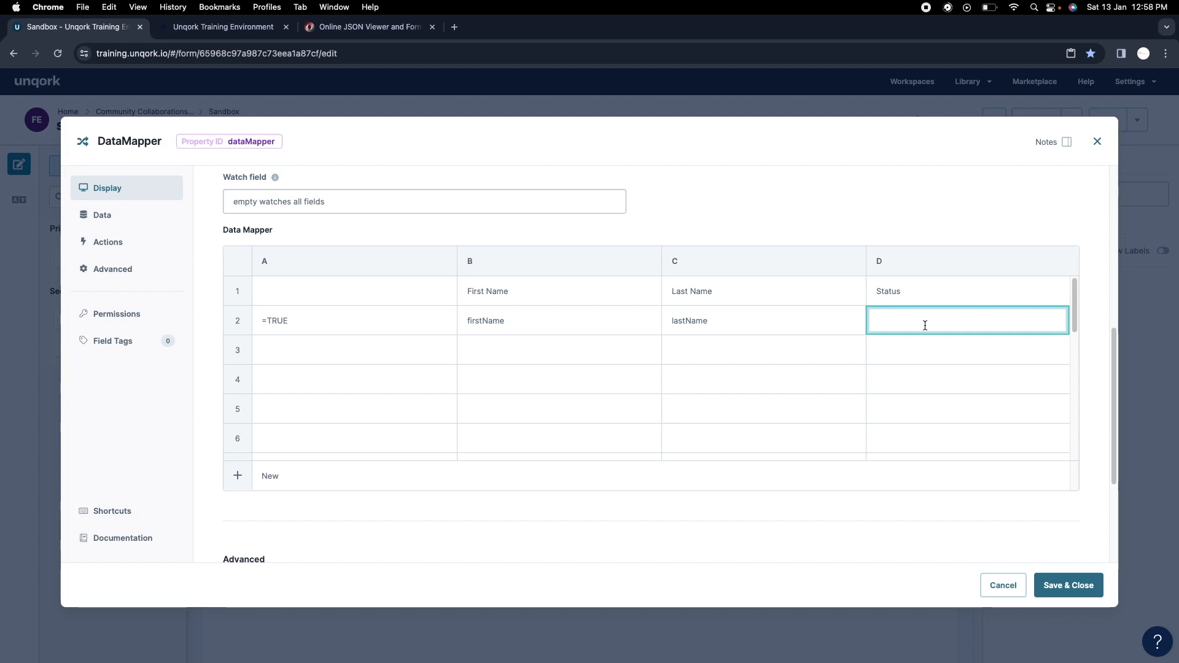
type("=IF(")
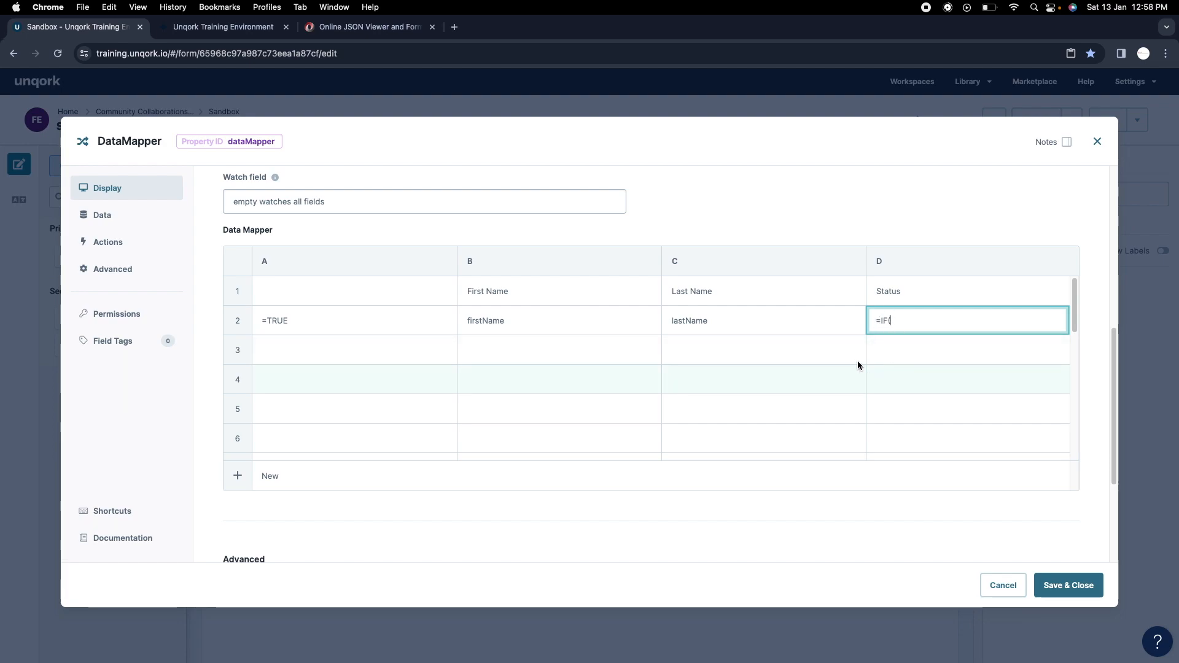
left_click(881, 321)
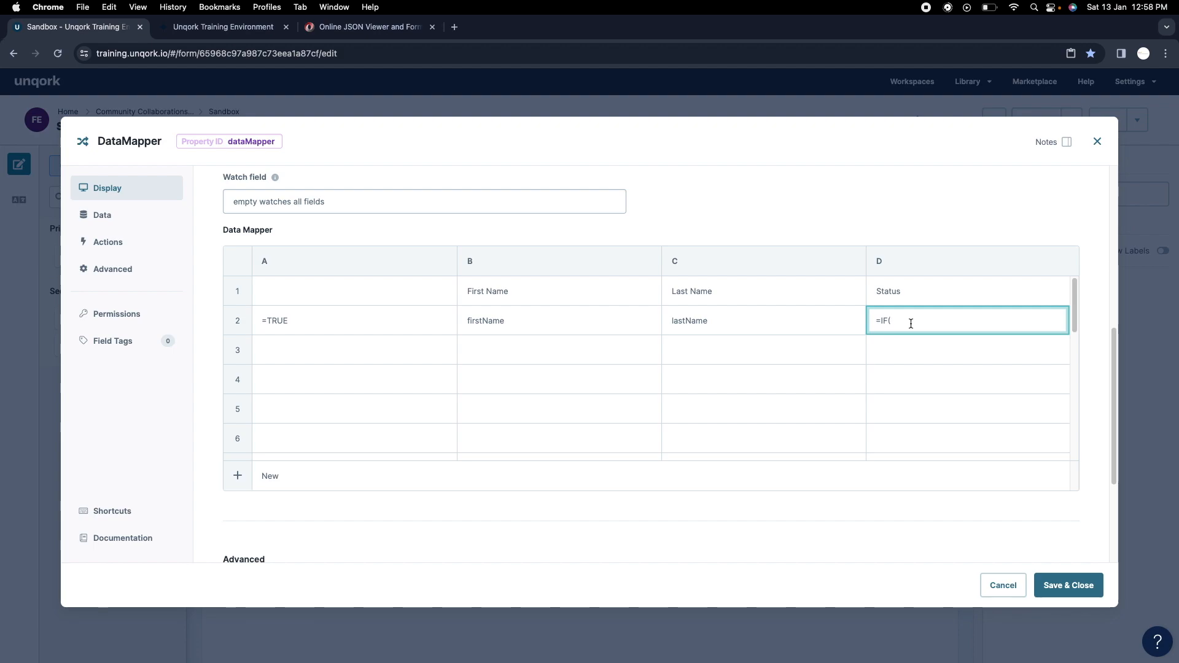
type("tWorth>")
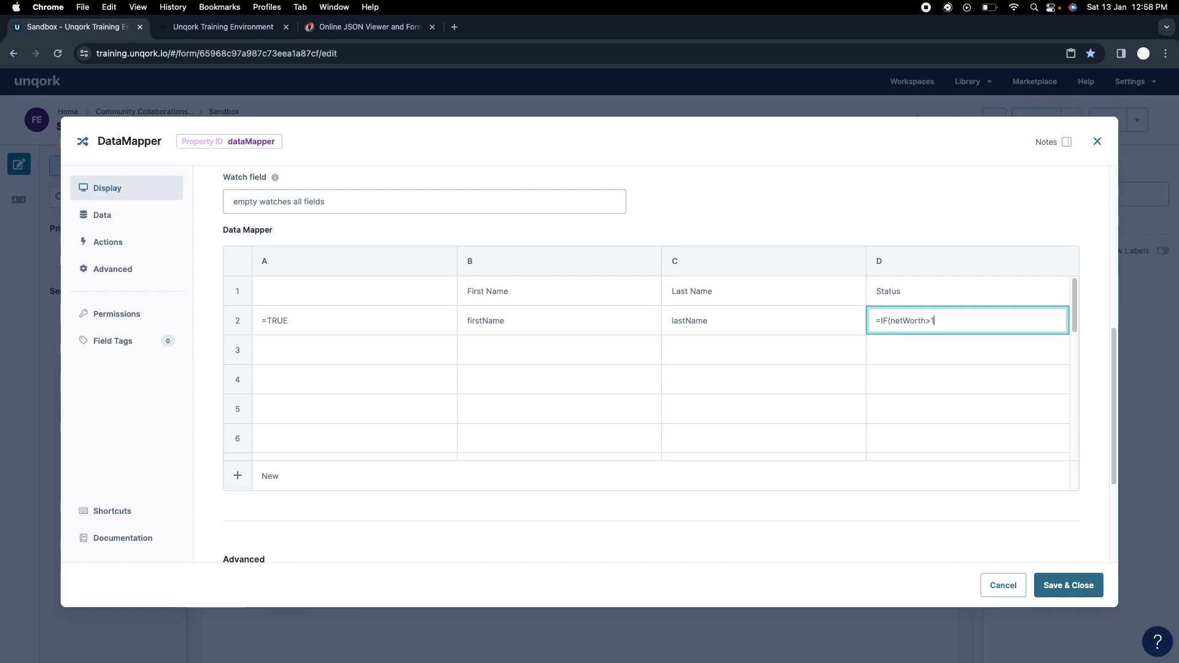
type("100")
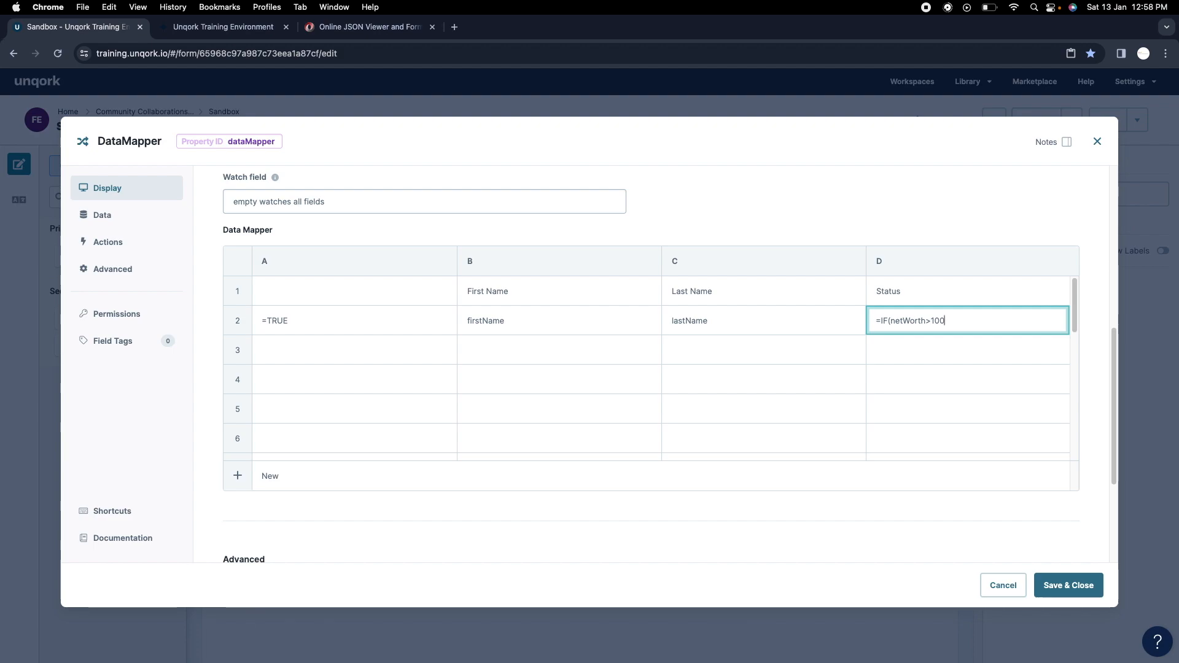
type(",\"\"")
type("Grt")
type(",")
type("\"\"")
type("Opps")
left_click(1014, 322)
type(")")
left_click(951, 345)
left_click(890, 297)
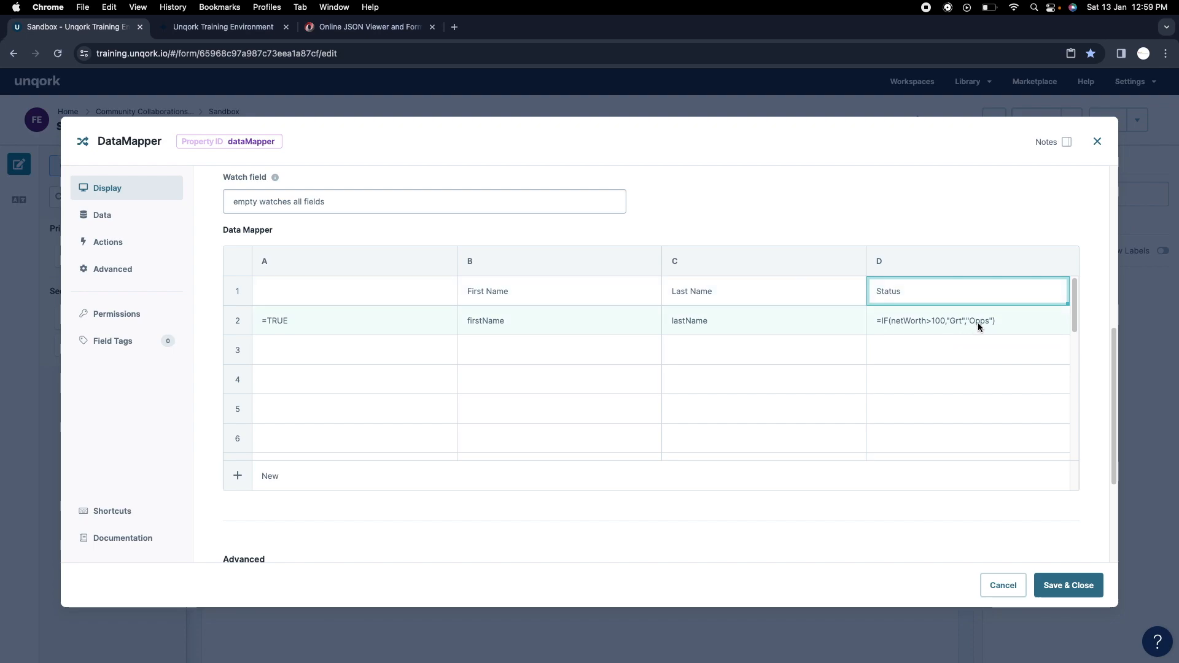
Step: Save the DataMapper settings with the module and reload the module preview
left_click(1082, 587)
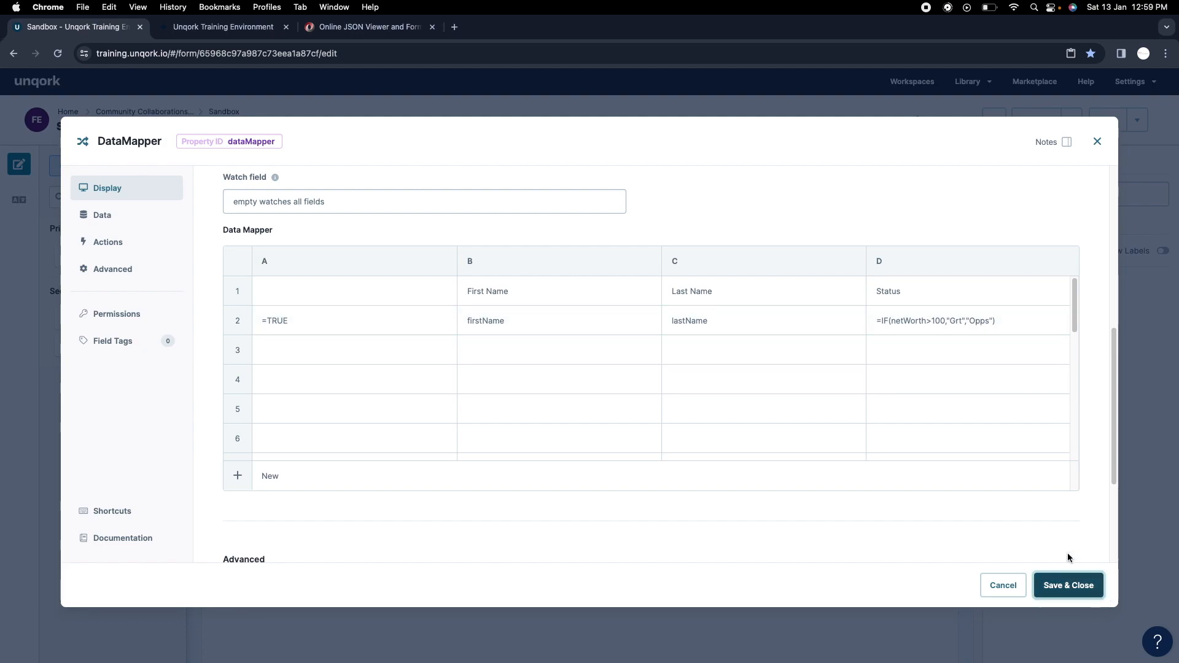
left_click(1099, 128)
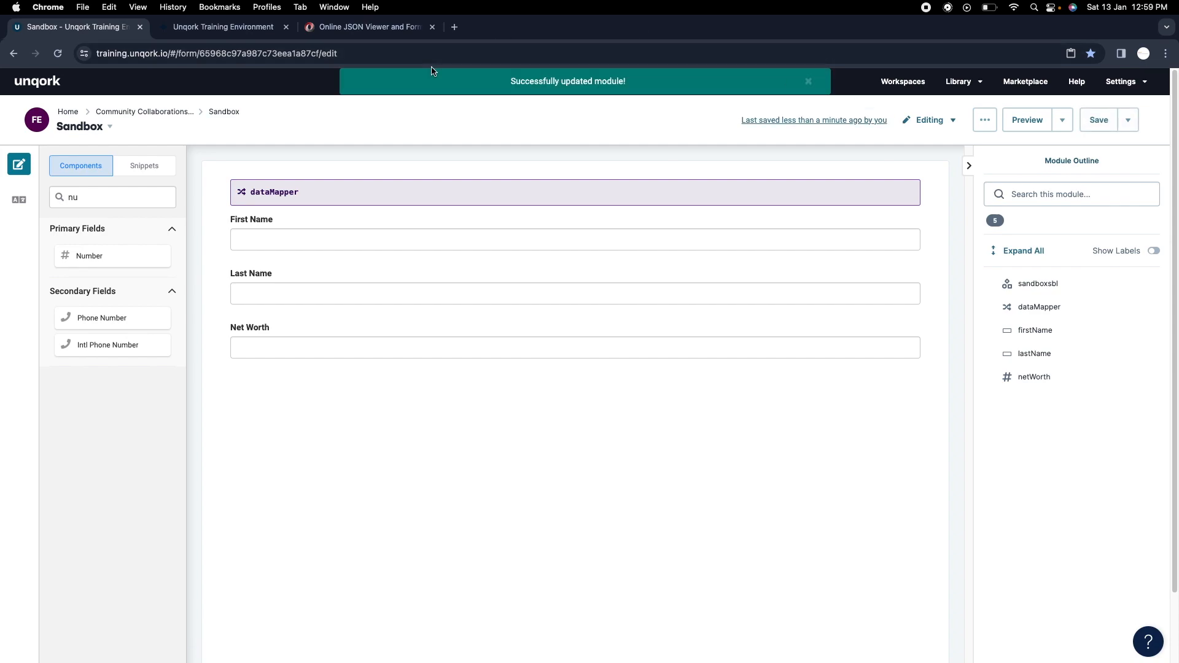
left_click(223, 26)
left_click(58, 54)
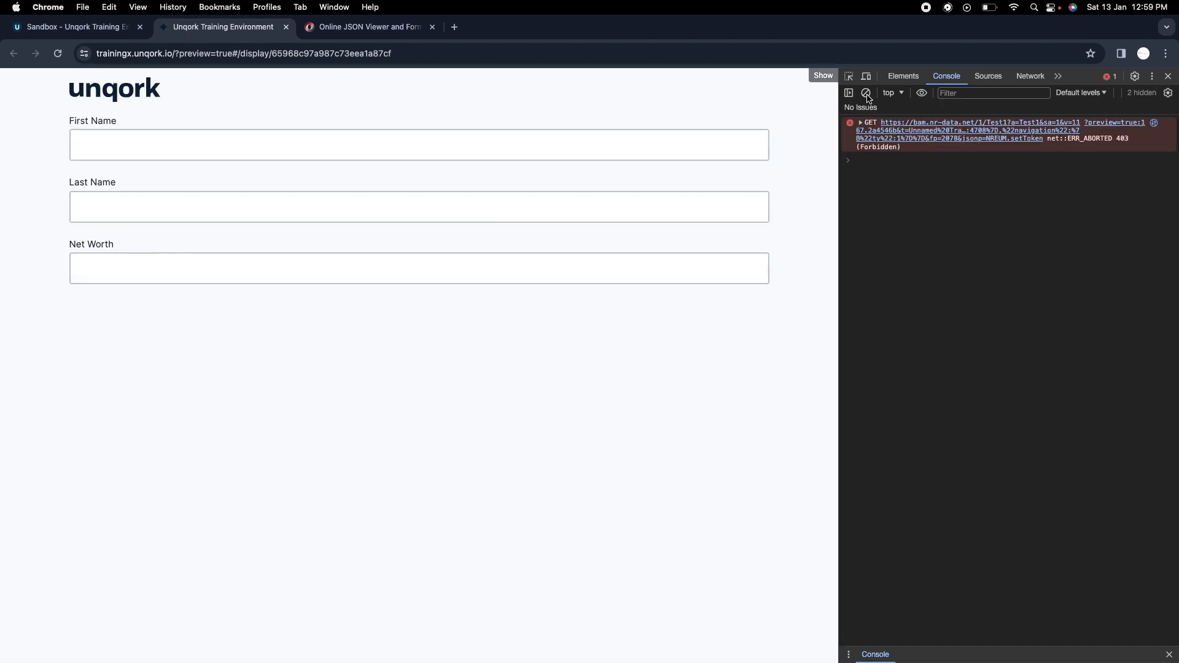
Step: Clear the console and fill in the preview form with First Name MS, Last Name DHONI and Net Worth 150
left_click(866, 93)
left_click(260, 136)
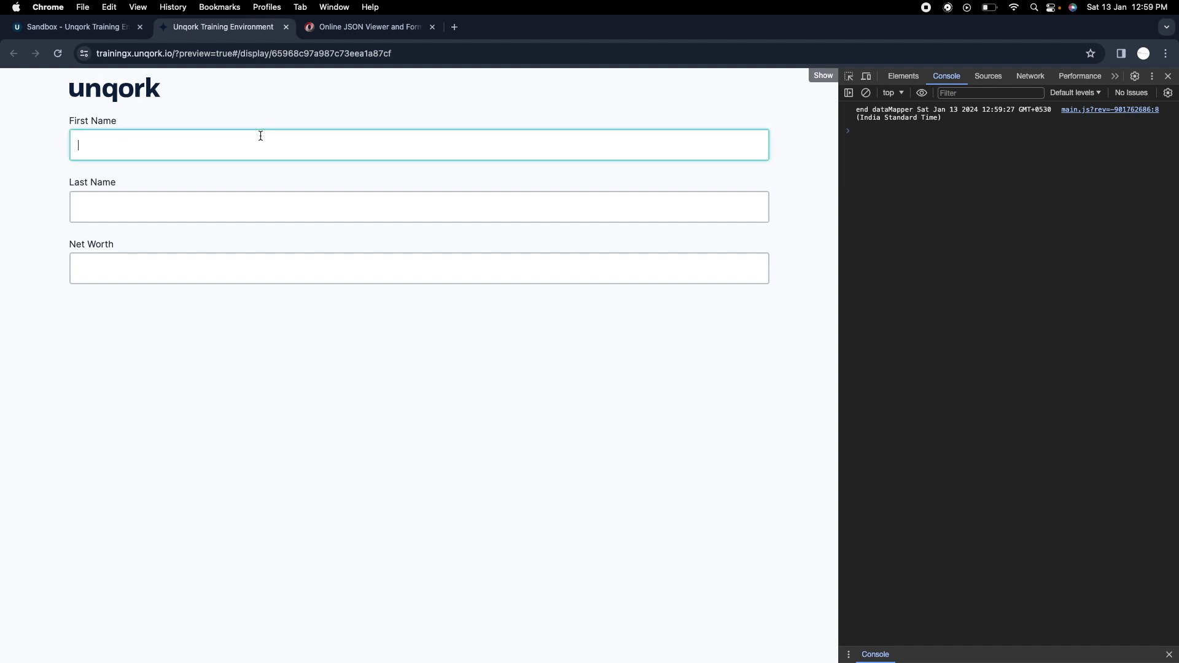
type("MS")
key("Tab")
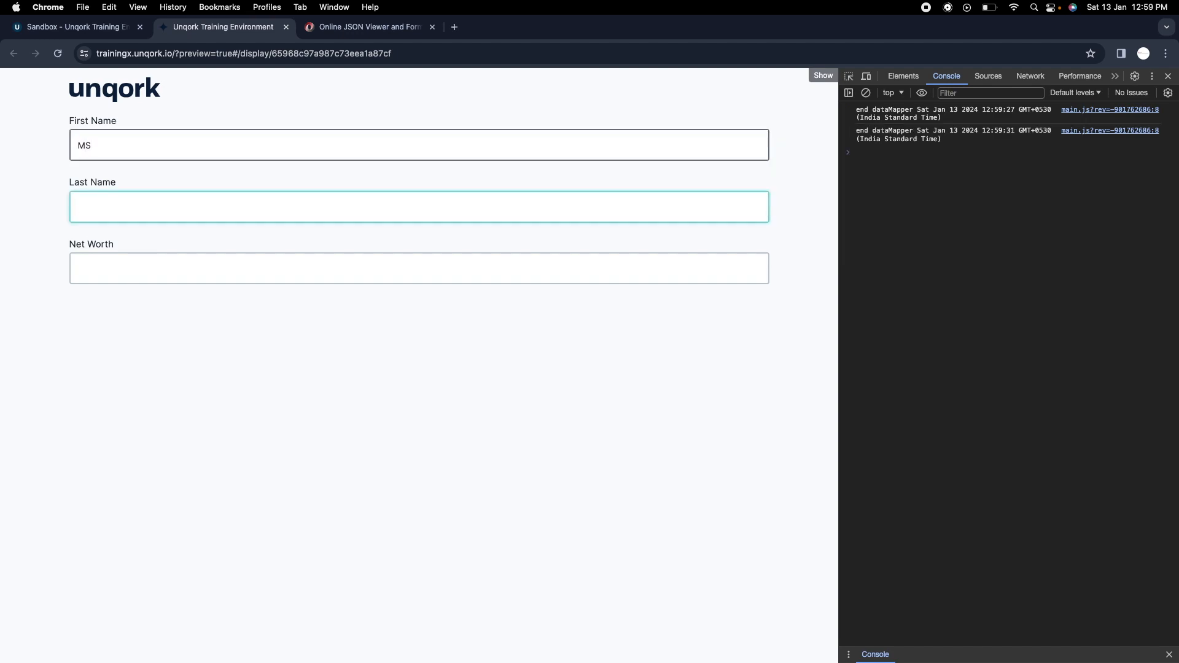
left_click(184, 258)
type("150")
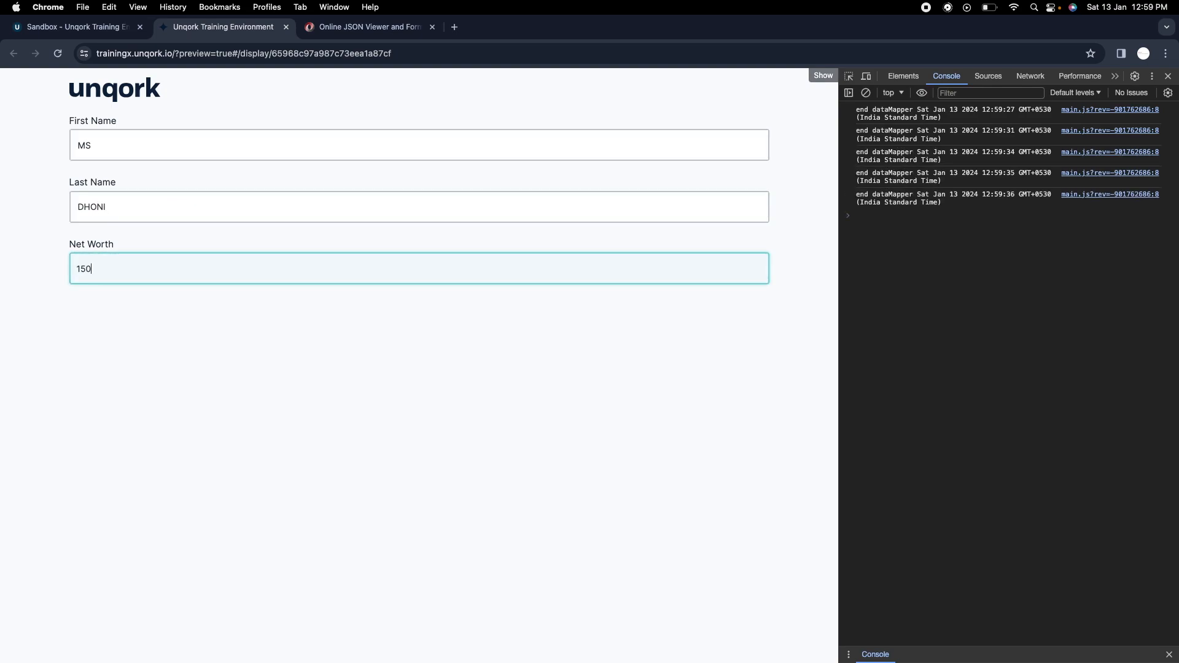
Step: Run angular.element('.unqorkio-form').scope().submission in the console and expand the first dataMapper entry to check its Status value
left_click(884, 248)
type("angular.element('.unqorkio-form').scope().submission")
key("Return")
left_click(860, 270)
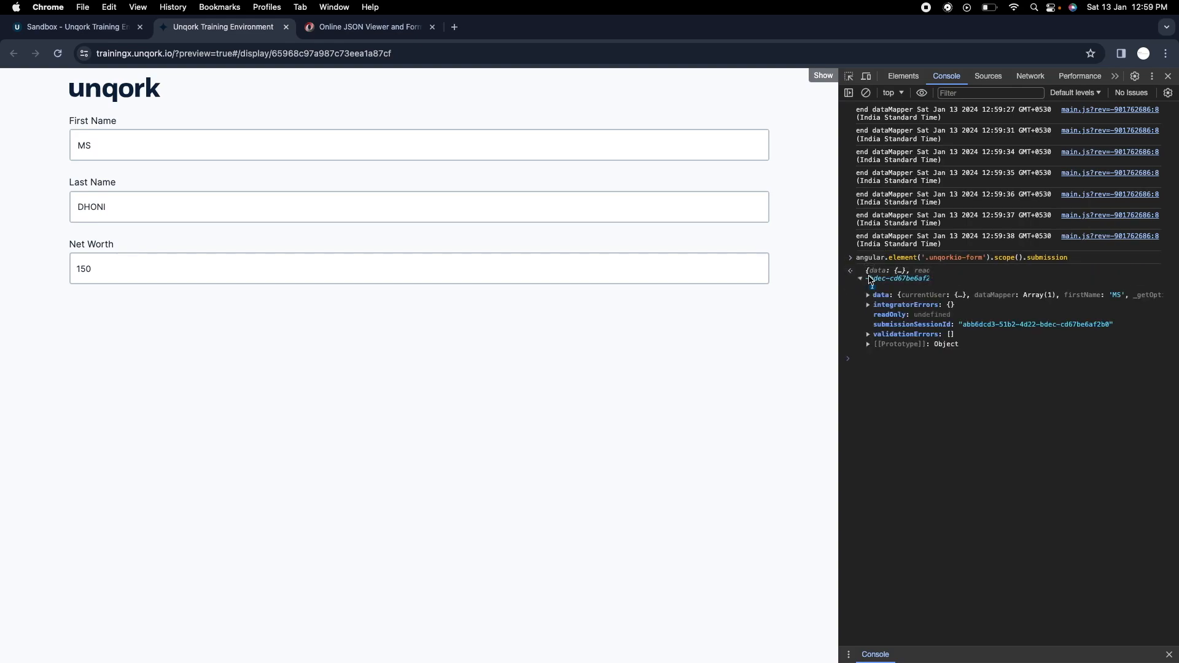
left_click(880, 295)
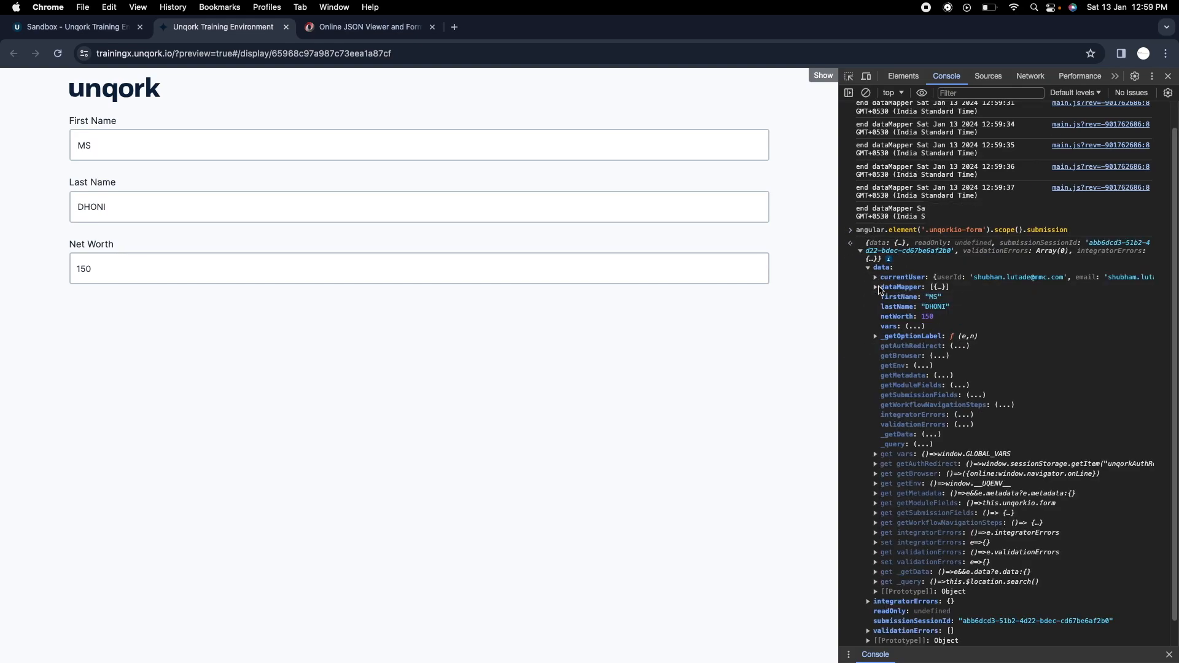
left_click(879, 286)
left_click(882, 267)
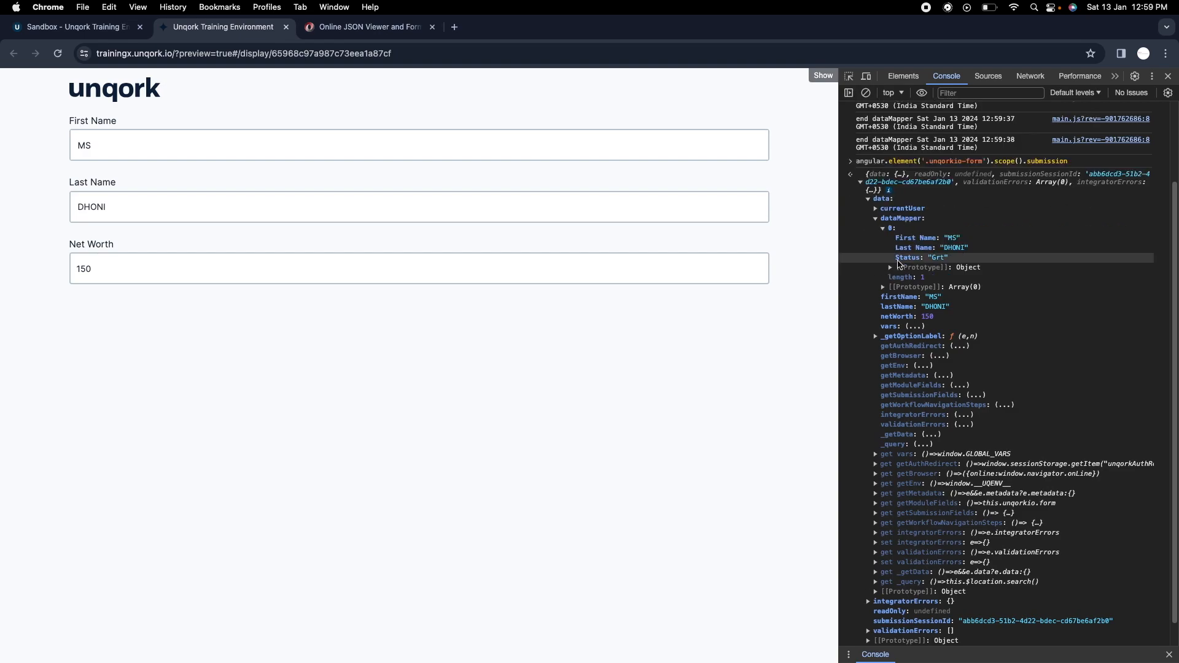
double_click(934, 259)
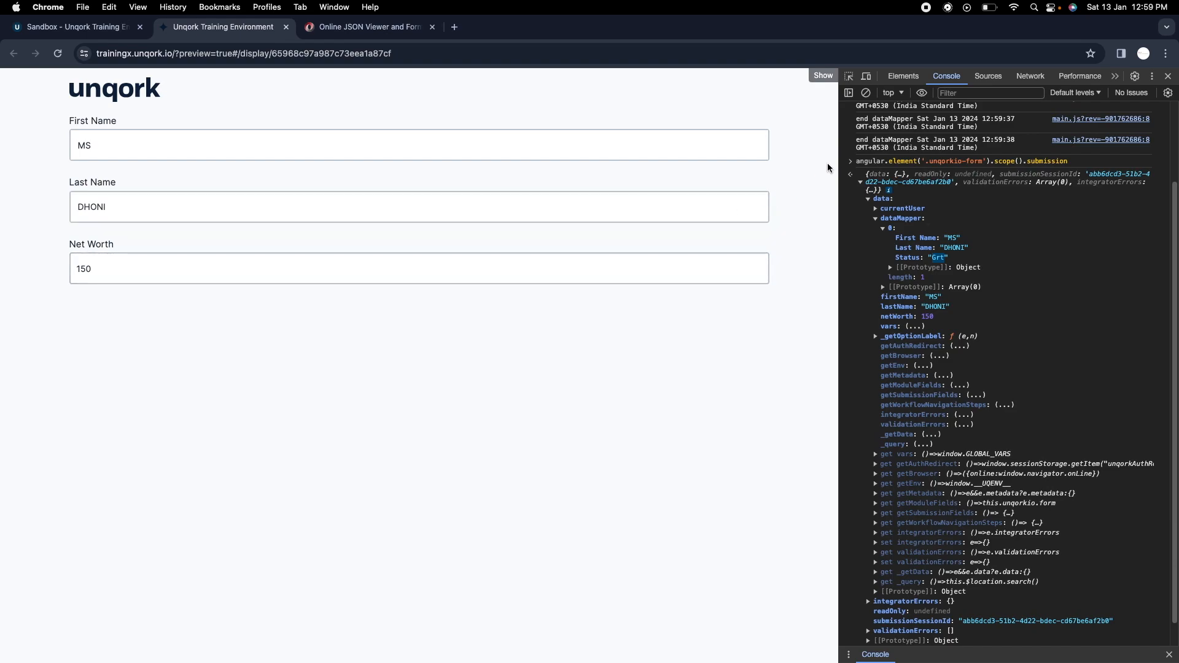
Step: Set Net Worth to 80 in the preview form, then query the form submission in a cleared console and inspect its dataMapper array
left_click(865, 93)
double_click(429, 270)
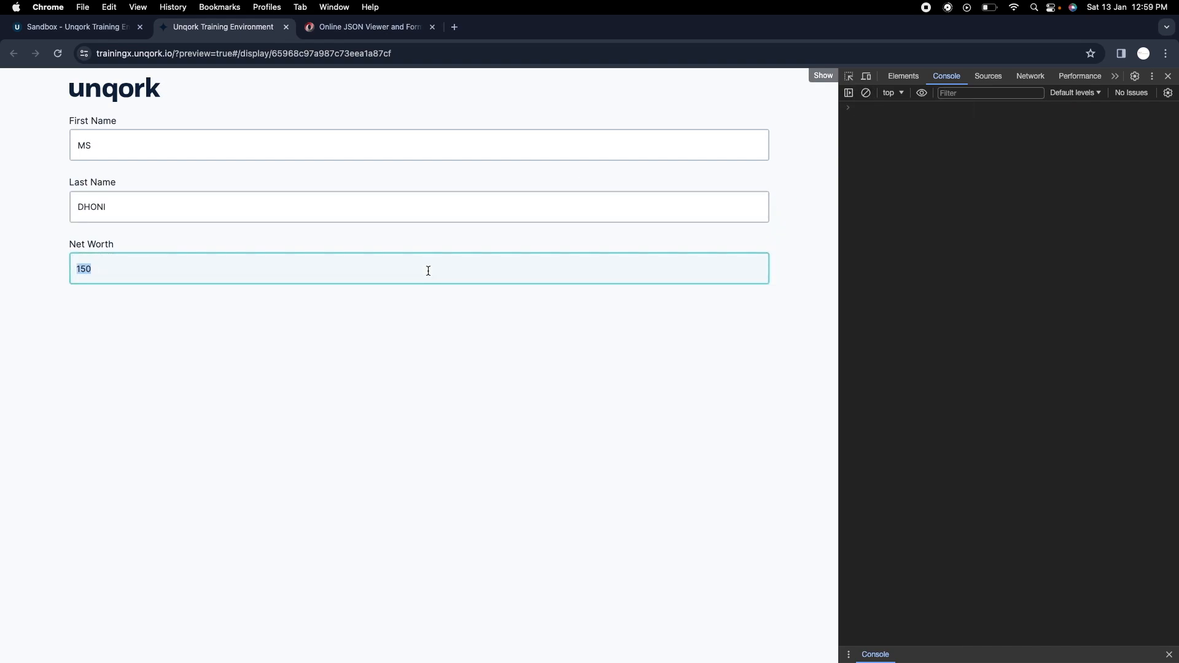
left_click(880, 146)
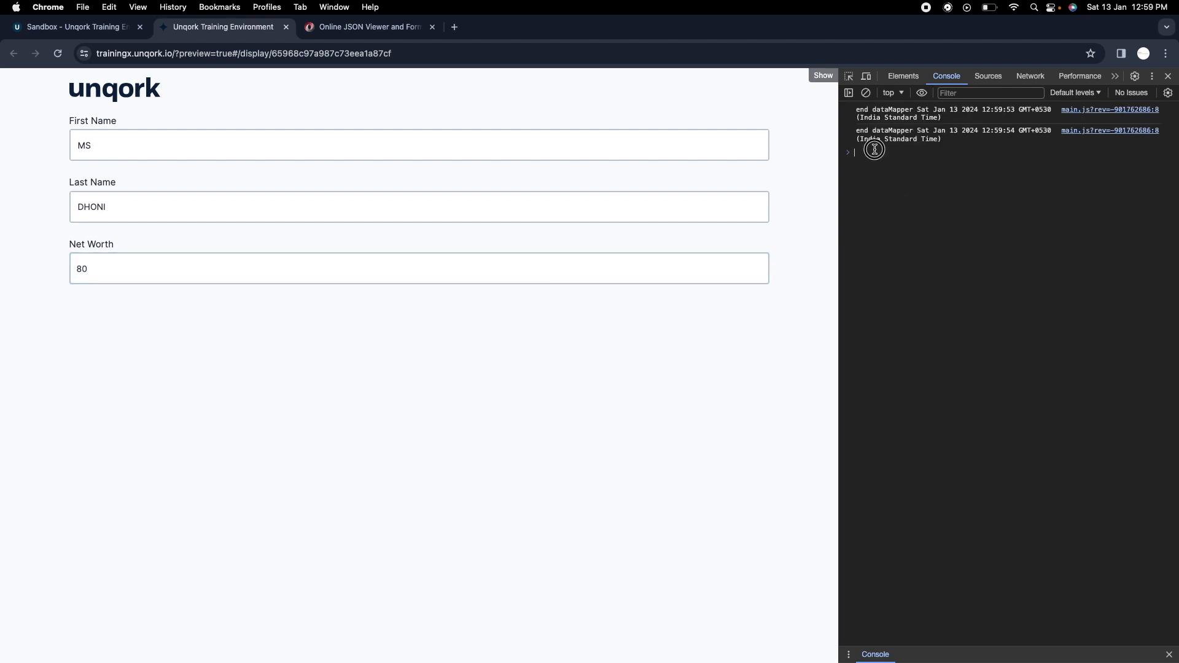
type("angular.element('.unqorkio-form').scope().submission")
key("Return")
left_click(861, 167)
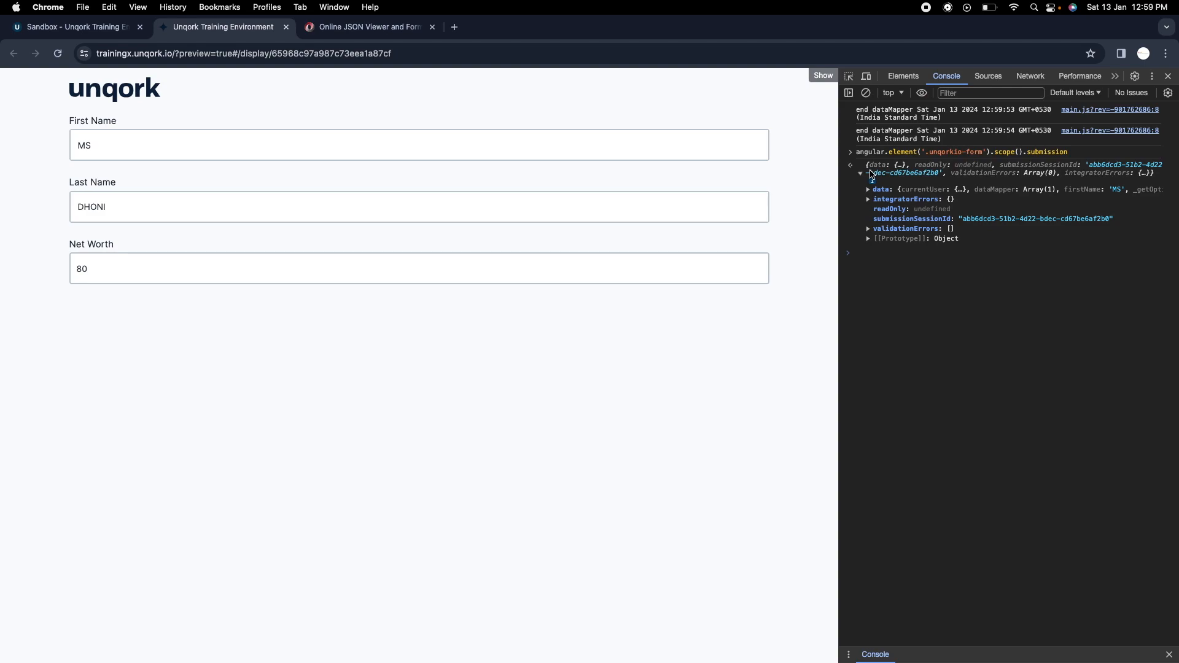
left_click(884, 190)
left_click(893, 210)
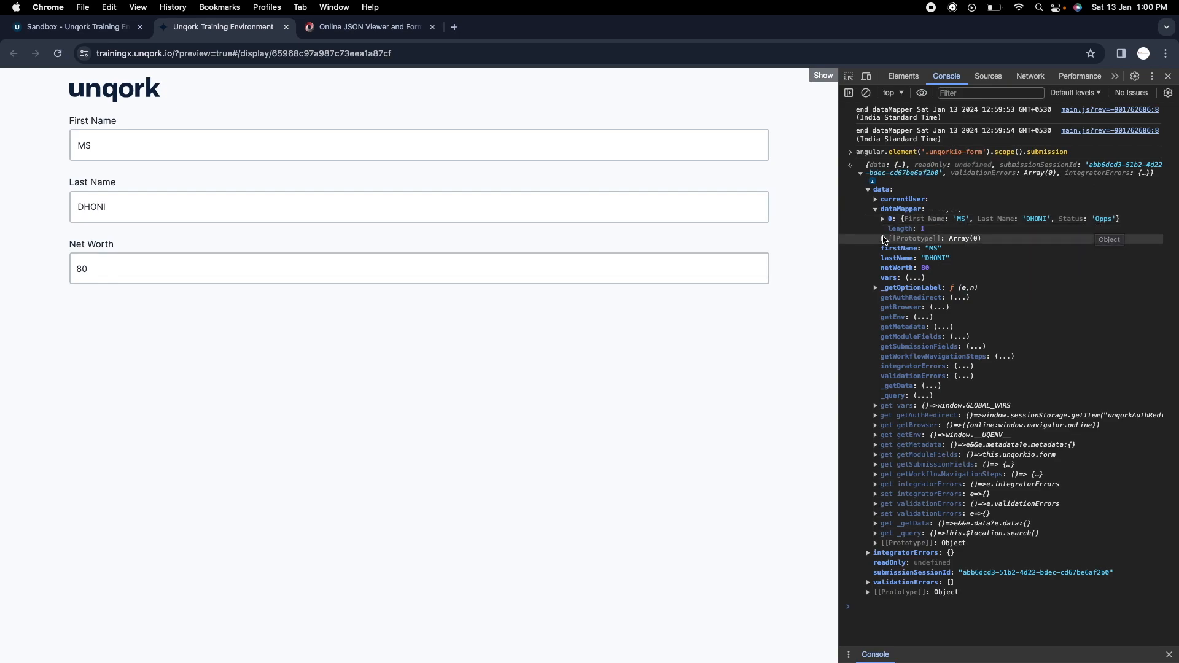
Step: Reopen the dataMapper component's settings in the module editor and review the Status formula in its Data Mapper table
left_click(77, 24)
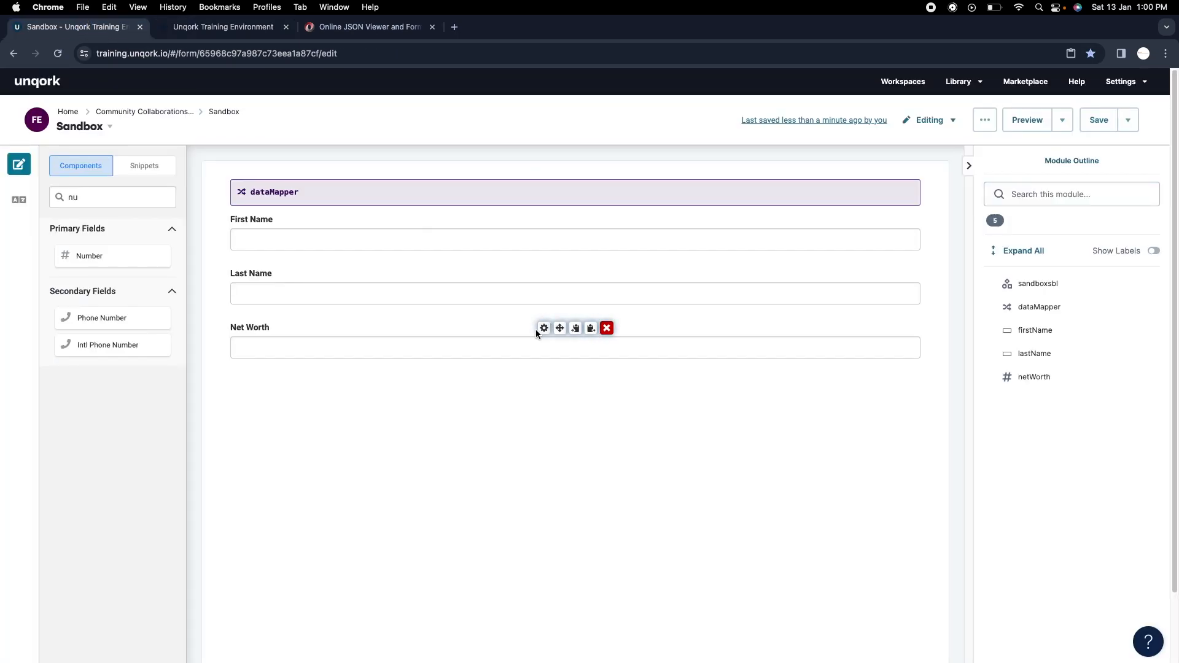
left_click(223, 26)
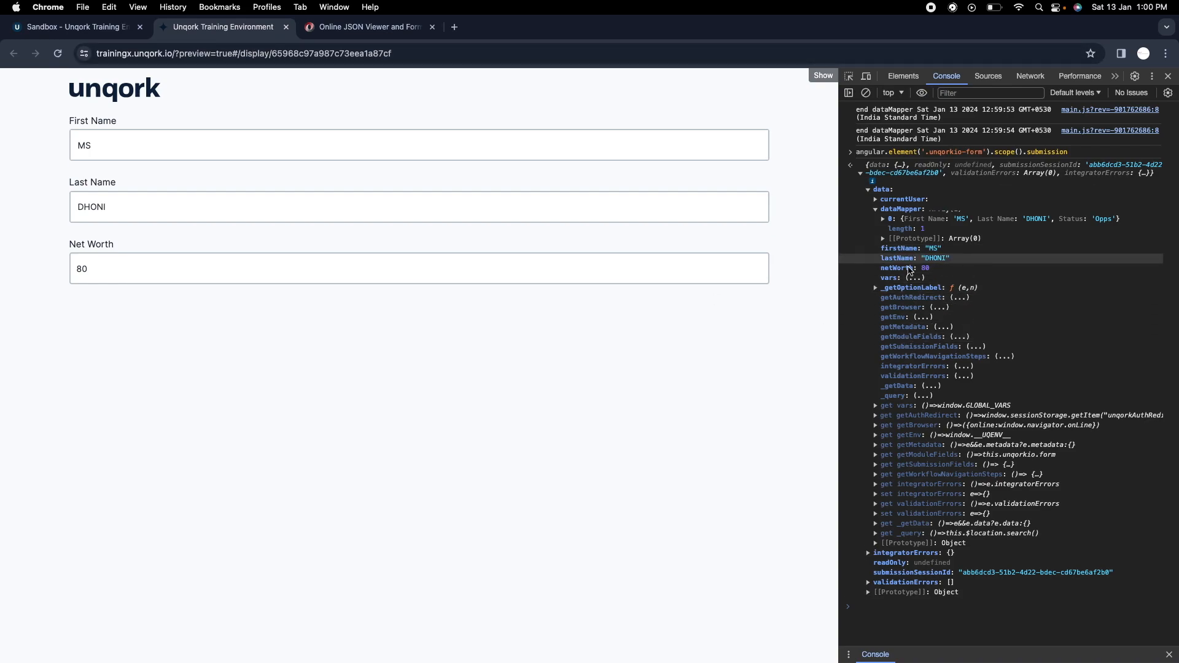
left_click(76, 26)
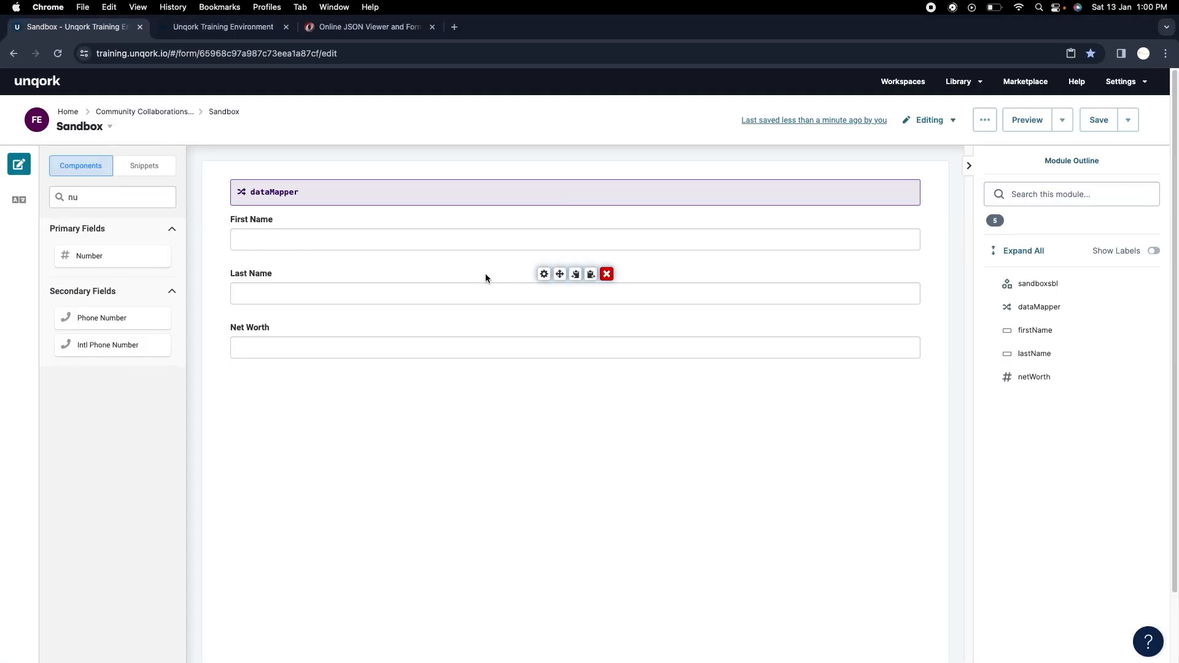
left_click(544, 189)
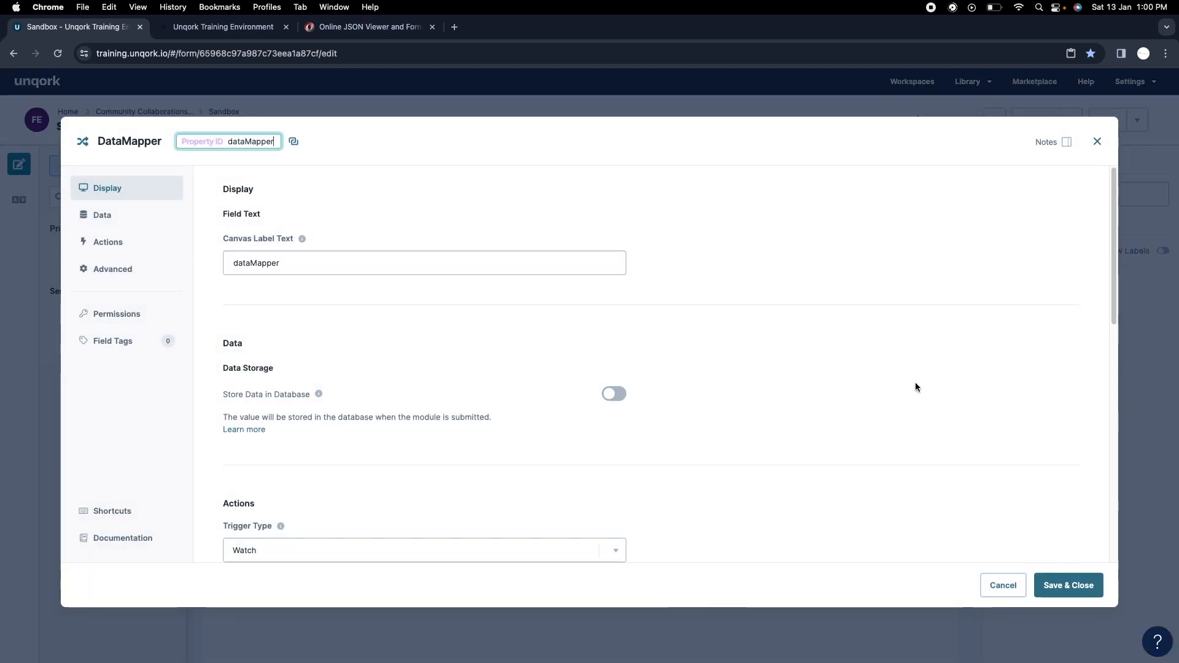
scroll(896, 385, "down", 10)
scroll(842, 403, "up", 5)
scroll(933, 319, "down", 1)
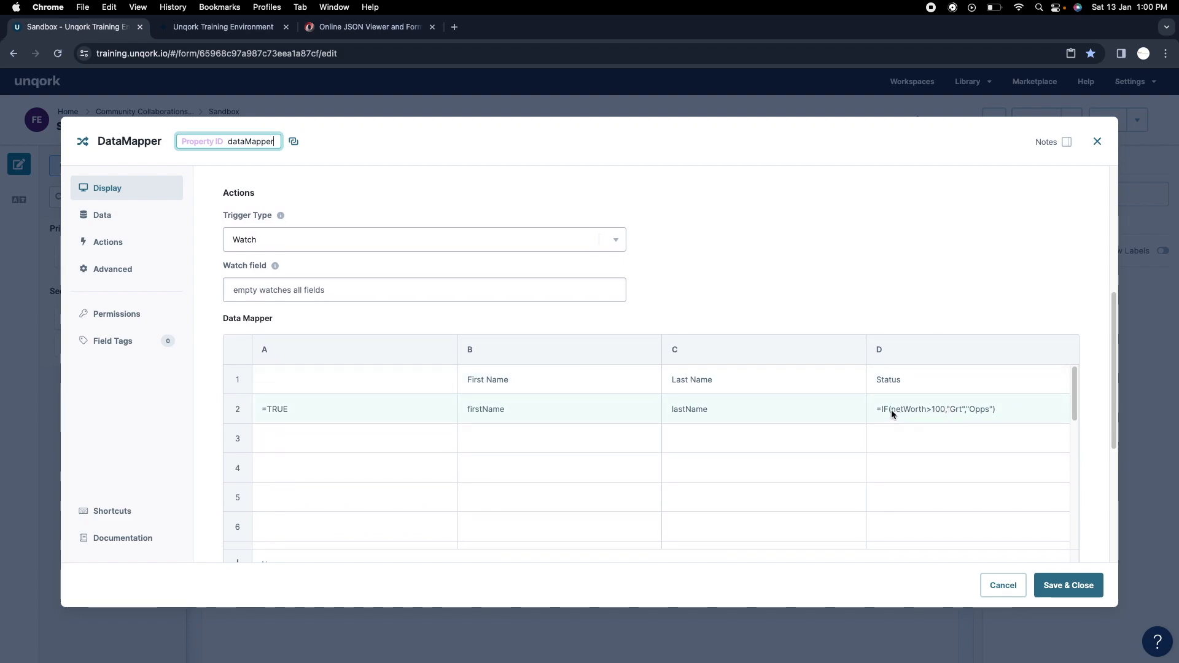
double_click(935, 410)
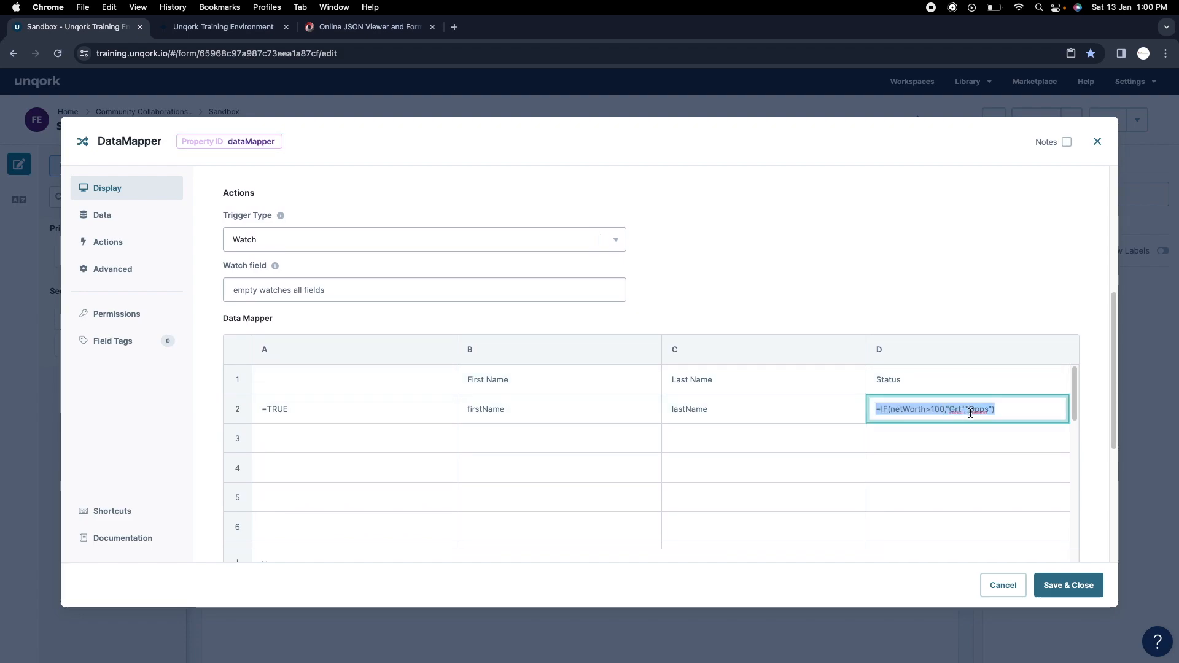
Step: Replace the =TRUE condition in row 2 of column A with the start of a formula, =IF(netWorth>100,
left_click(269, 410)
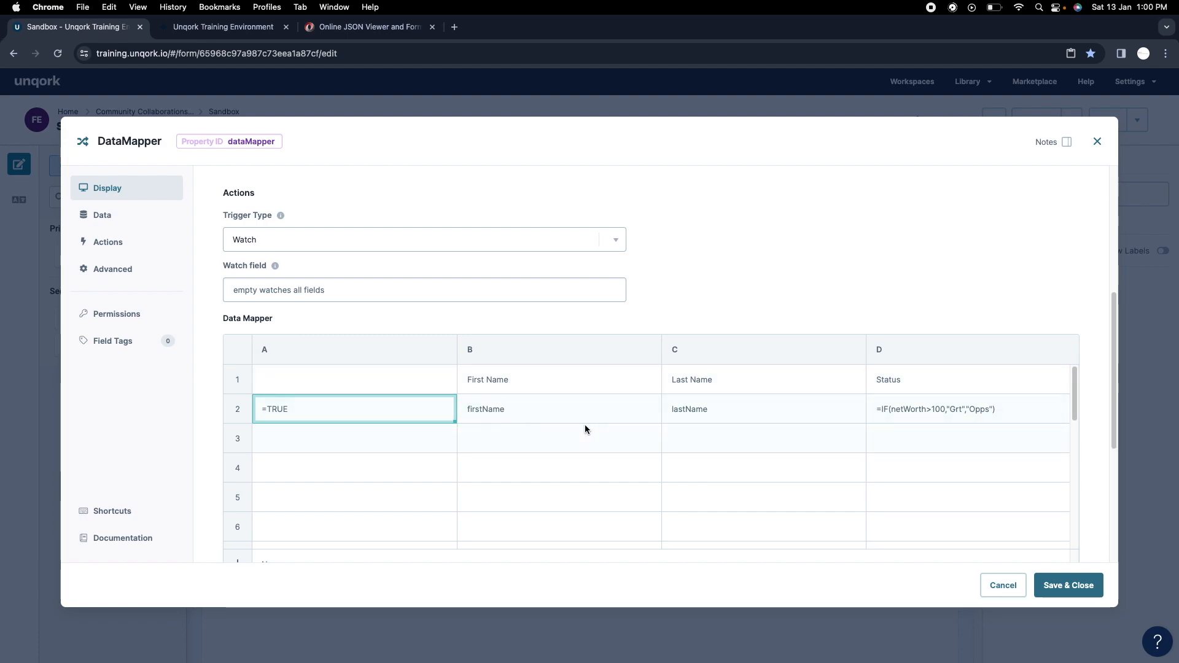
double_click(272, 409)
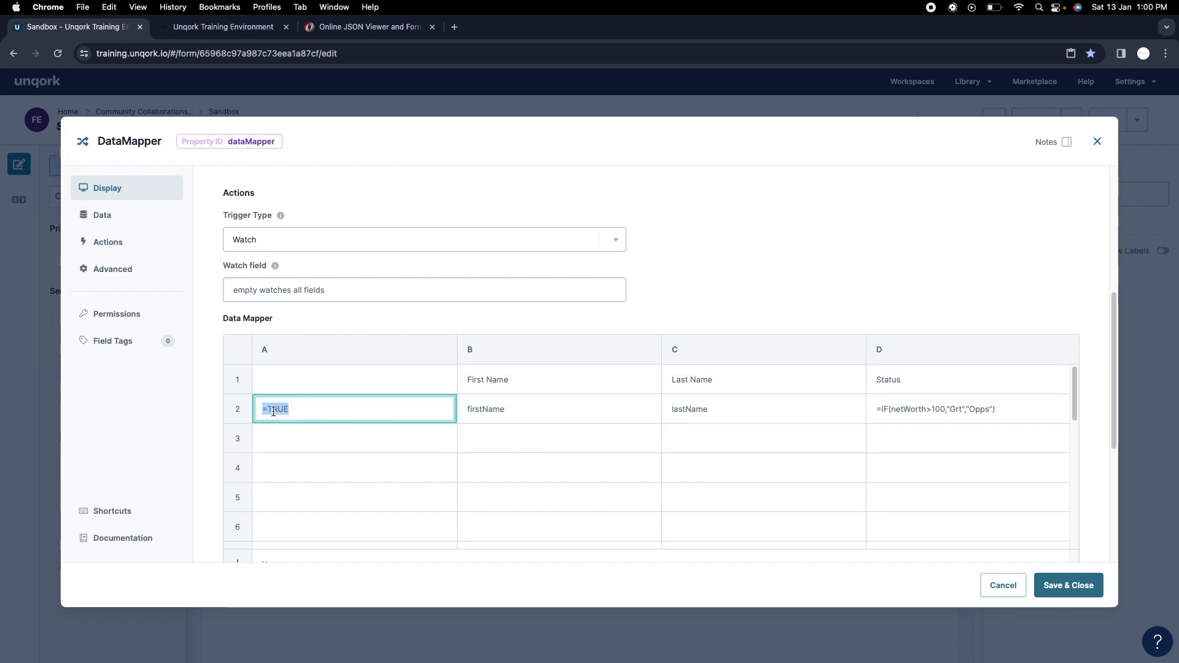
double_click(273, 409)
type("IF(new")
key("BackSpace")
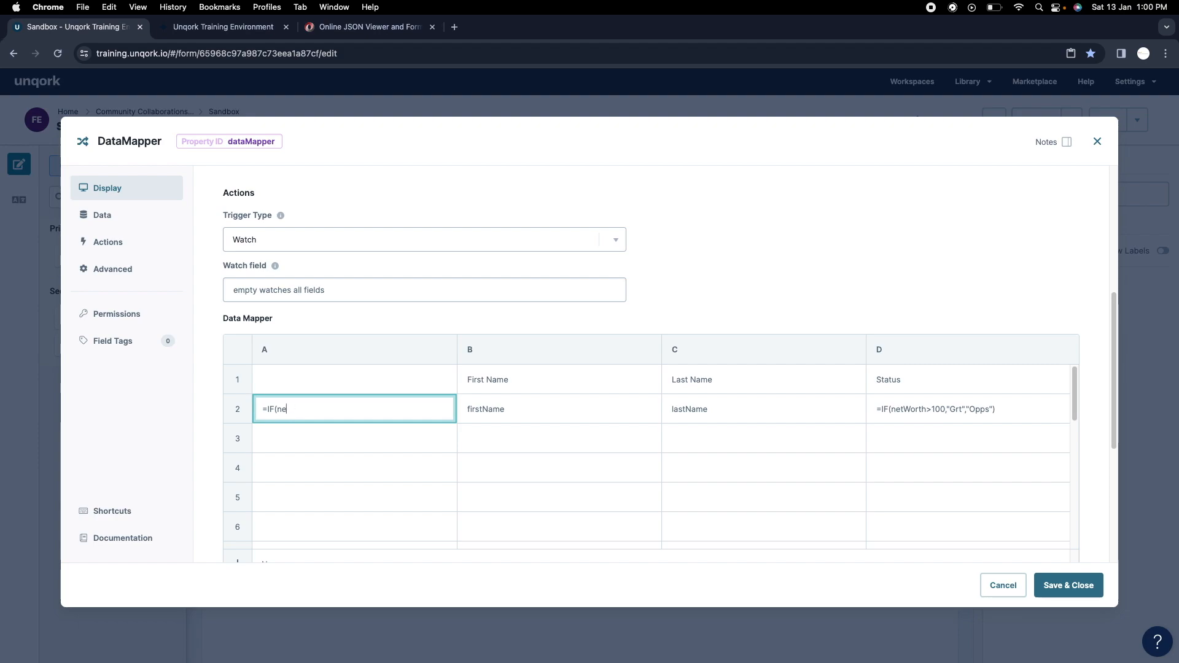
type("tWorth>100")
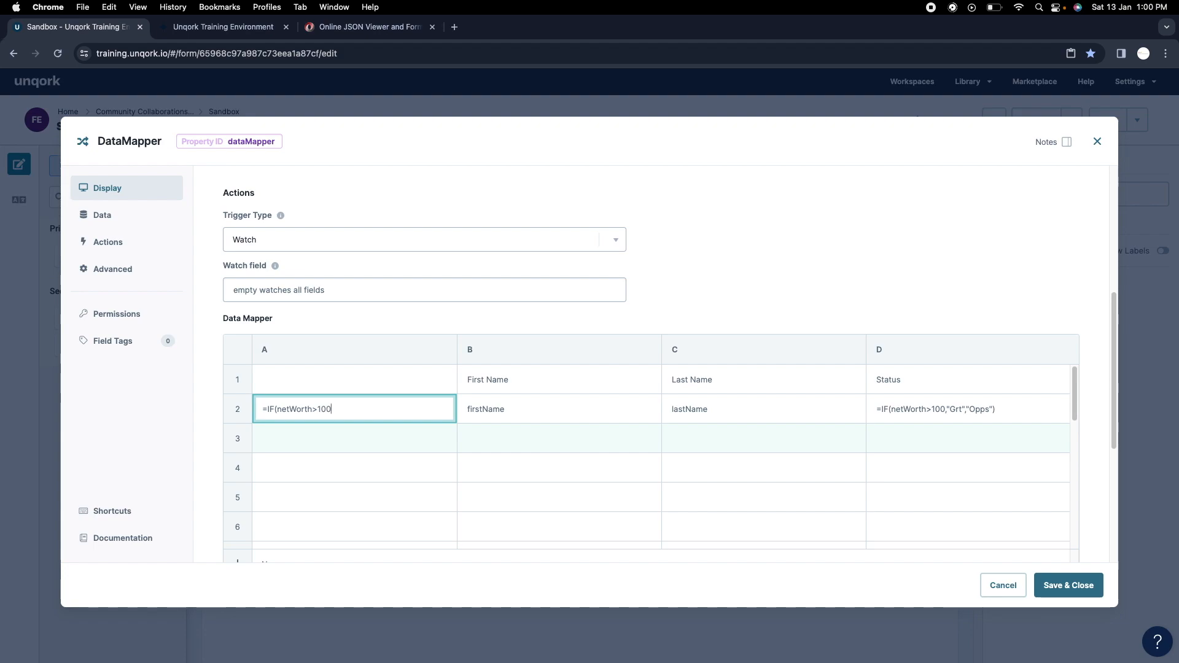
type(",")
key("Return")
type("\"")
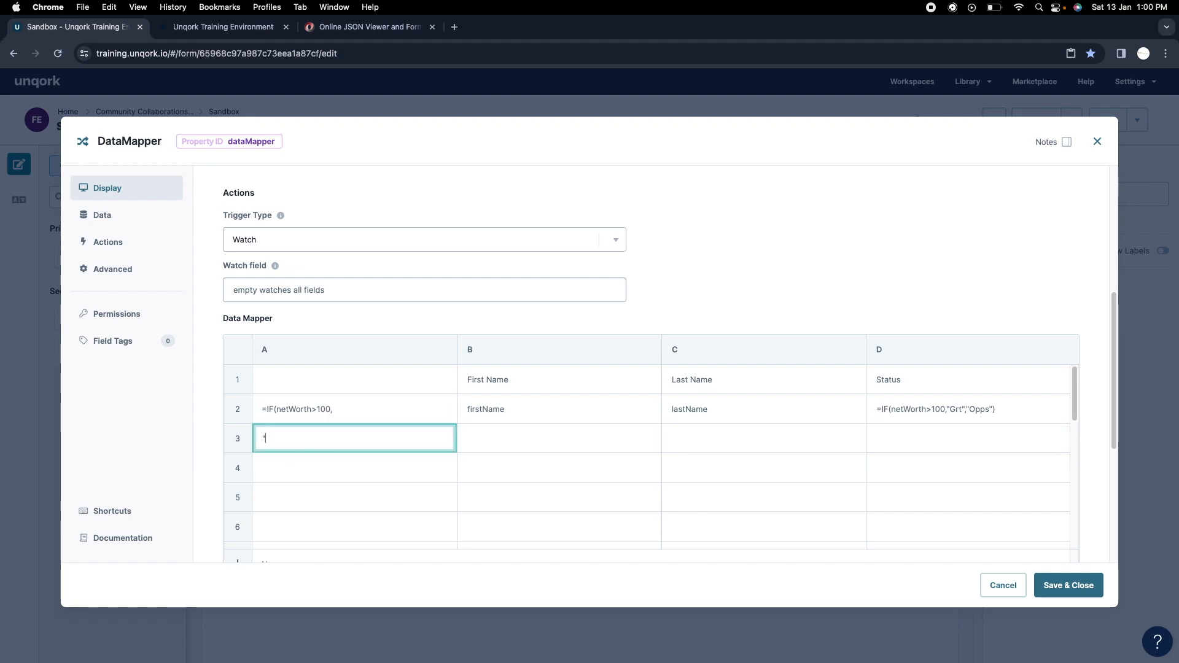
key("BackSpace")
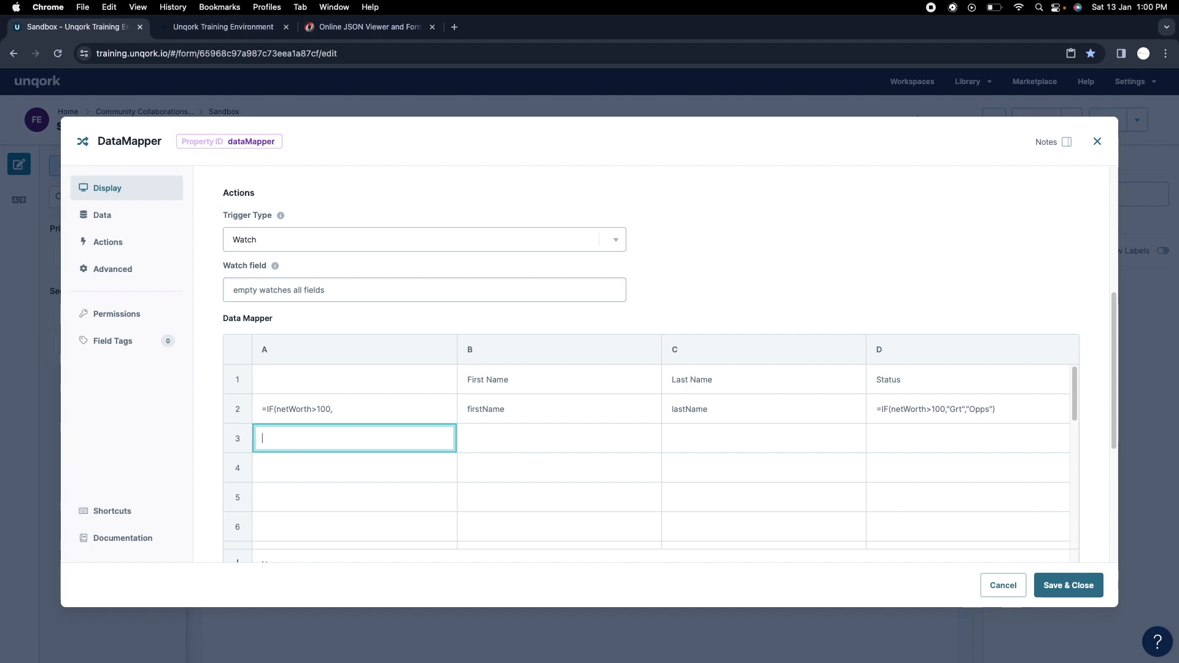
Step: Complete the column A condition in row 2 of the Data Mapper table as =IF(netWorth>100,"TRUE","FALSE")
double_click(353, 409)
left_click(362, 408)
type("\"TRUE\",")
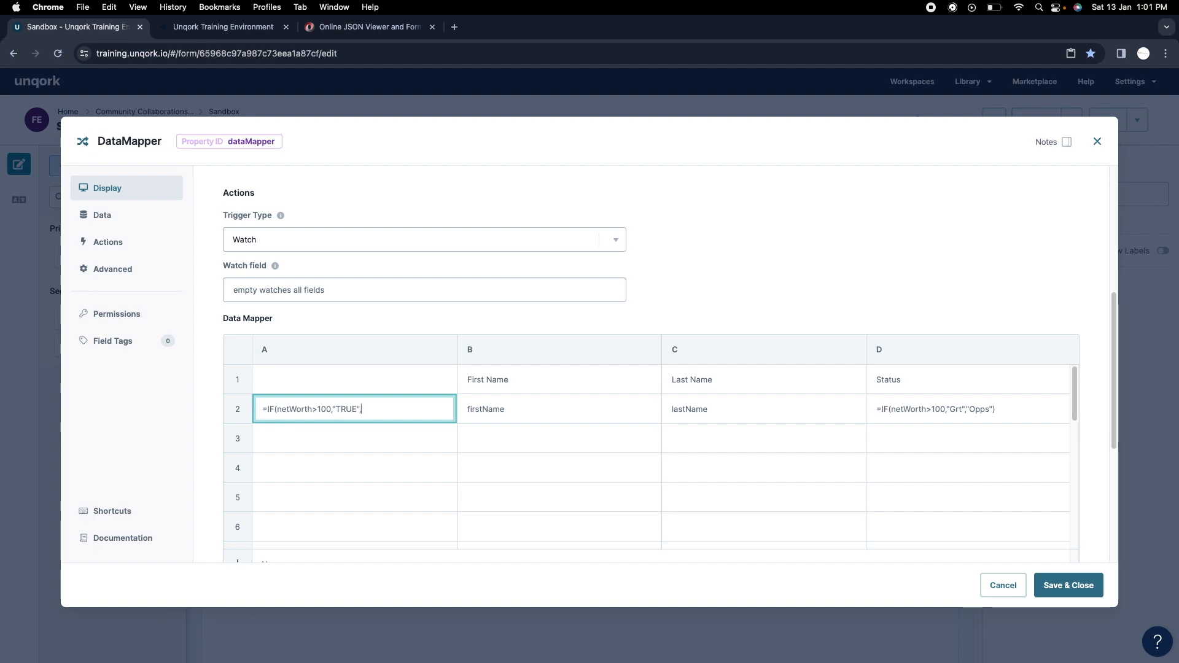
type("FAL")
key("BackSpace")
type("ALSE\"")
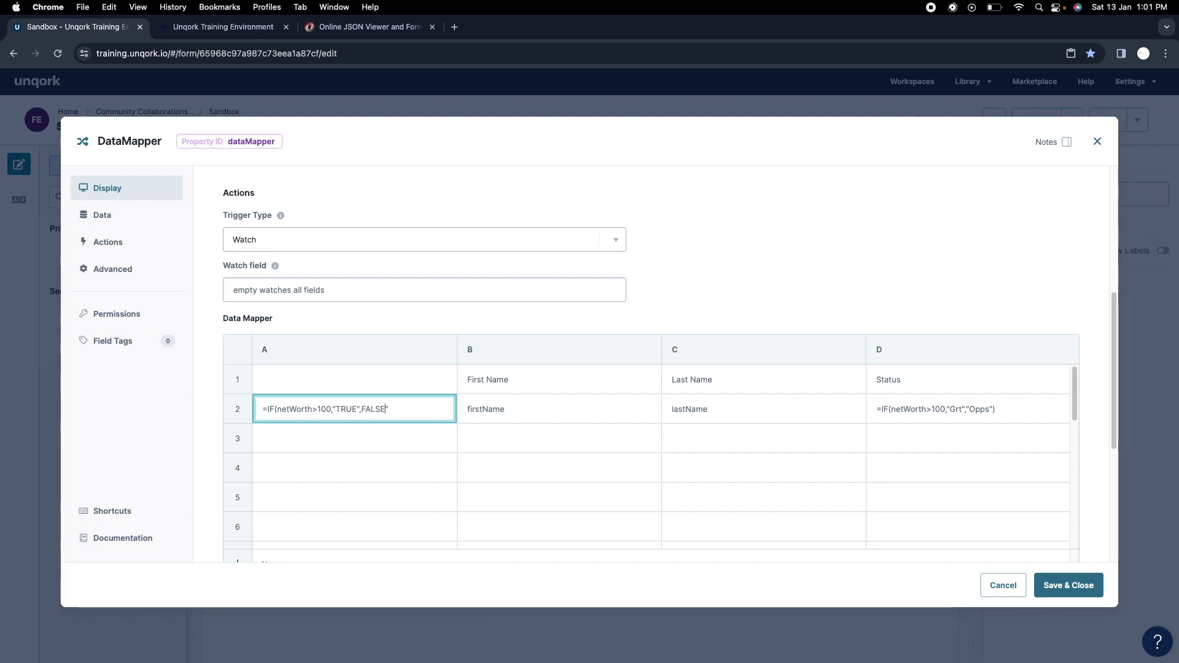
key("Left")
key("Left")
key("Left")
key("Left")
key("Left")
key("Left")
type("\"")
key("Right")
key("Right")
type(")")
left_click(343, 429)
left_click(335, 411)
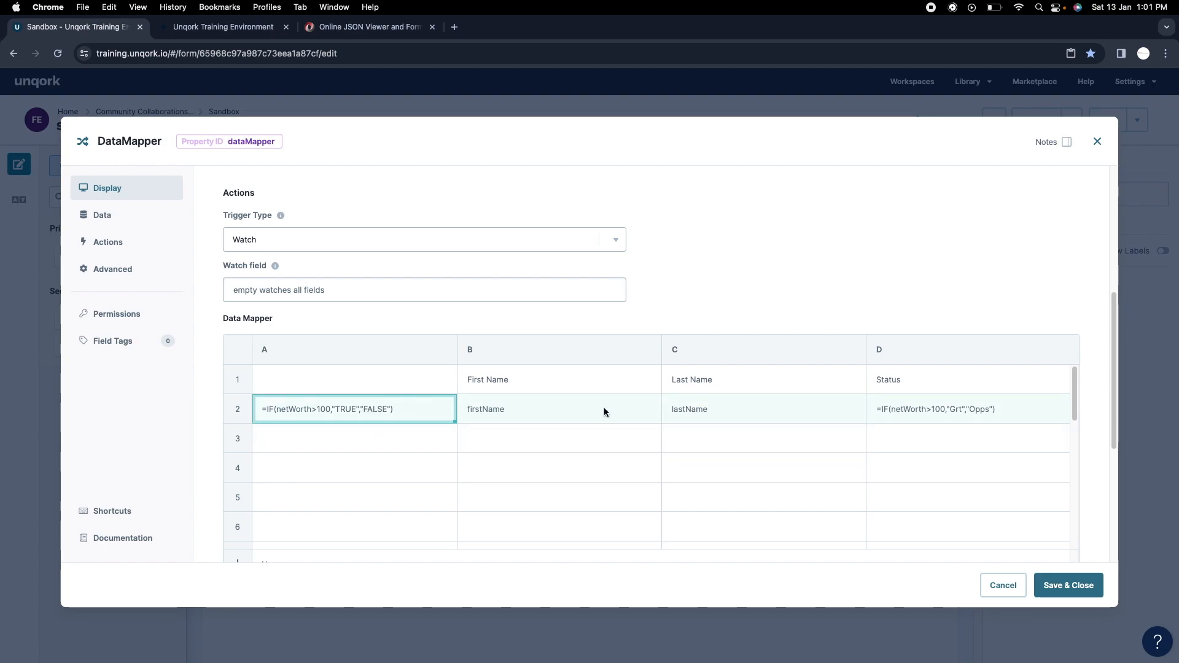
Step: Save the DataMapper settings and the module, and reload the module preview
left_click(1074, 580)
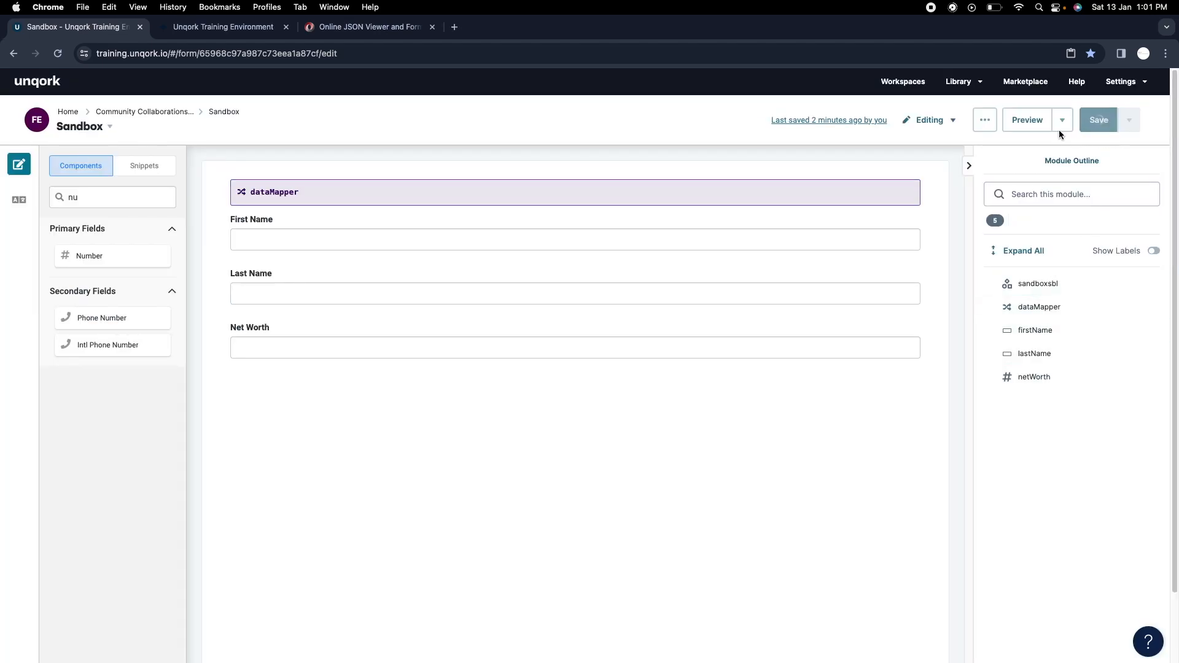
left_click(223, 27)
left_click(87, 27)
left_click(223, 27)
left_click(57, 54)
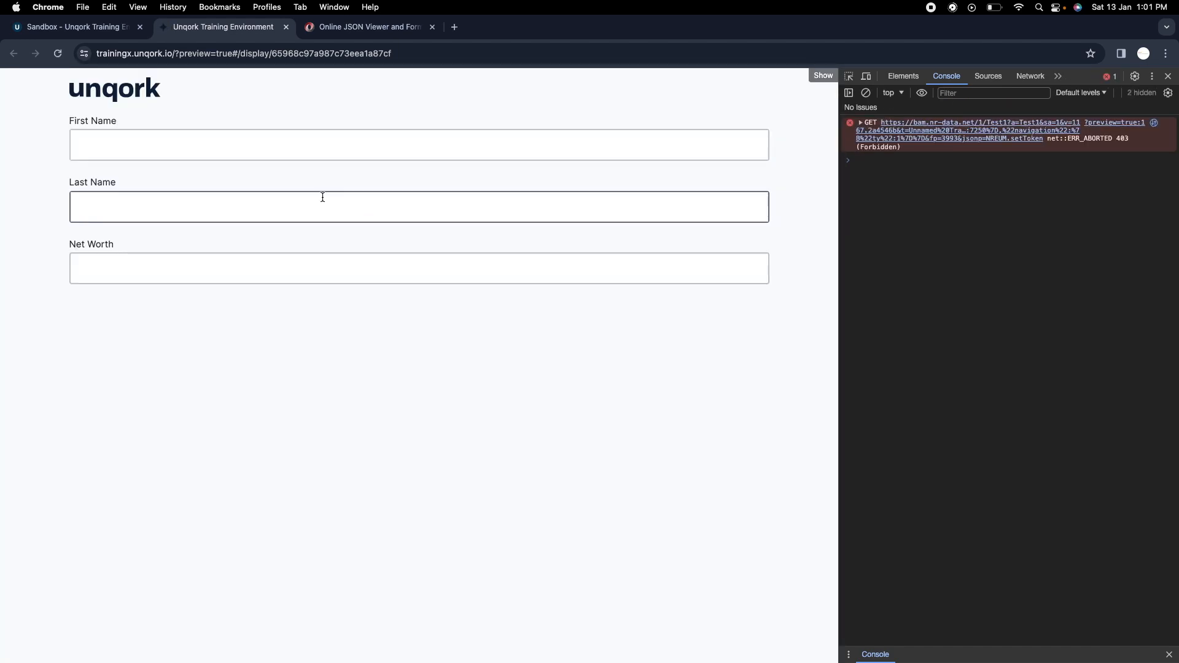
Step: Fill in the preview form with First Name sdsd, Last Name sdsdsd and Net Worth 80, clearing the old console messages
left_click(272, 153)
type("sdsd")
left_click(282, 194)
type("sdsdsd")
left_click(866, 93)
left_click(749, 267)
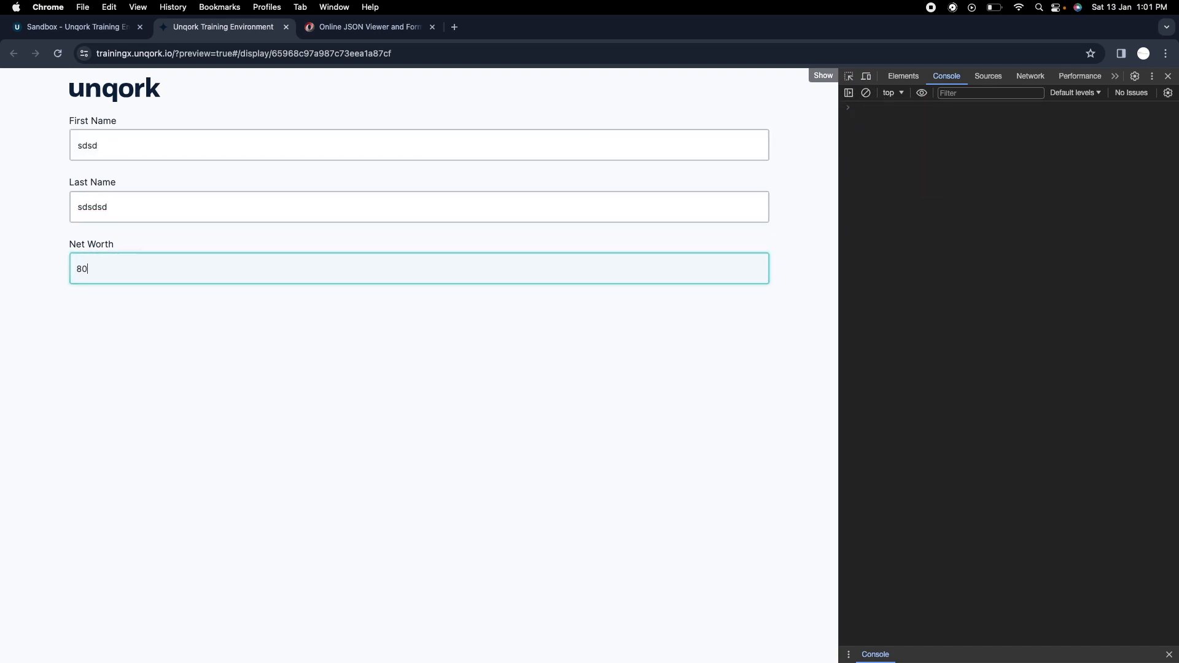
Step: Run angular.element('.unqorkio-form').scope().submission in a cleared console and examine the first dataMapper entry for the net worth of 80
left_click(886, 139)
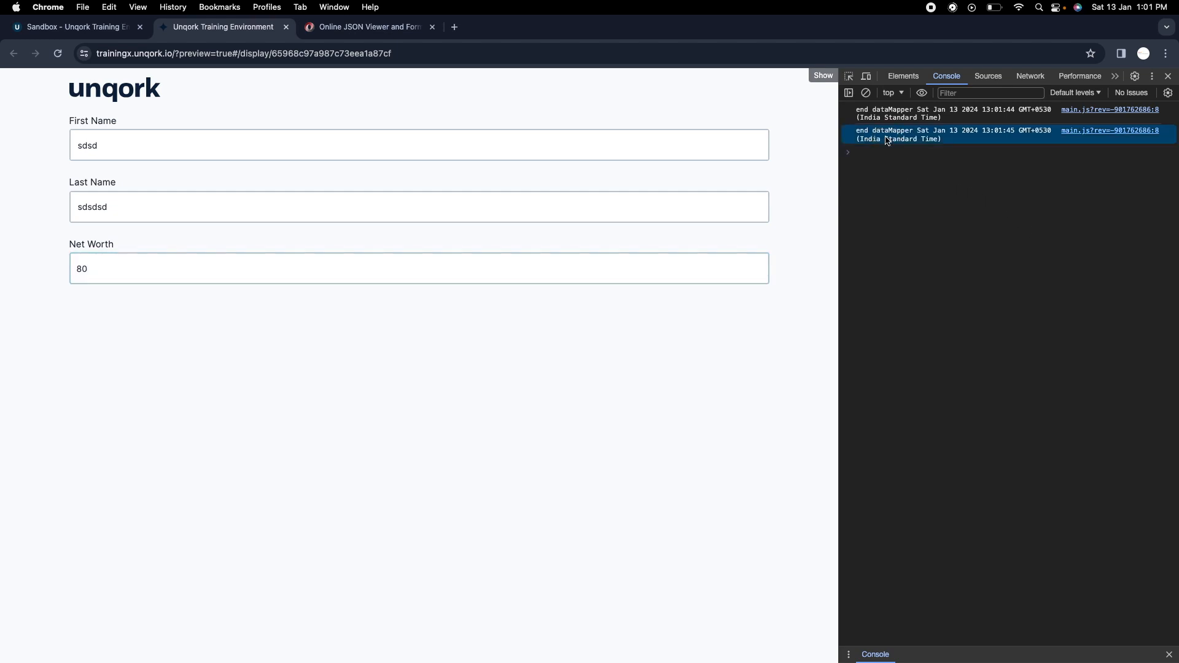
left_click(866, 93)
type("angular.element('.unqorkio-form').scope().submission")
key("Return")
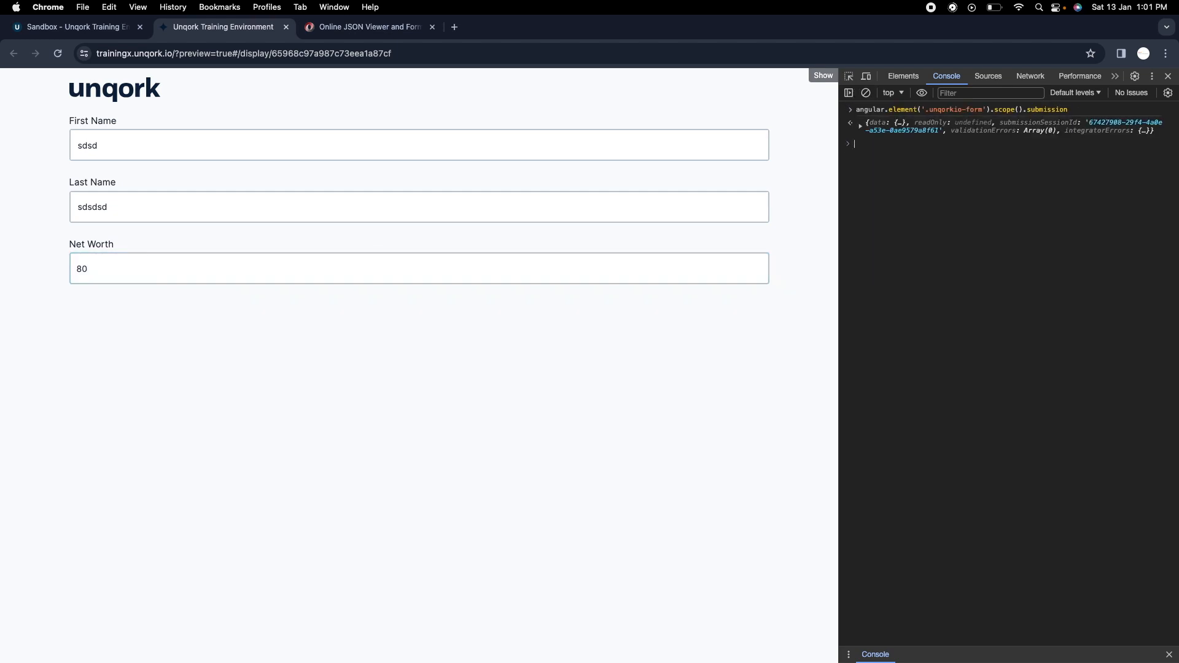
left_click(866, 131)
left_click(871, 147)
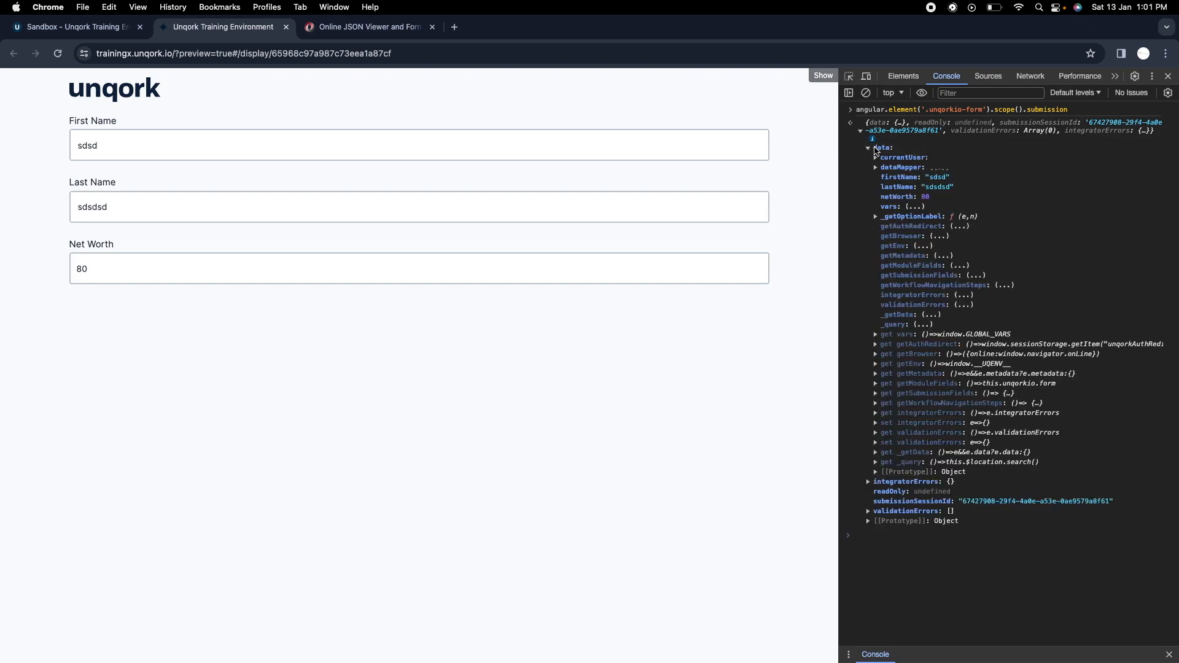
left_click(890, 166)
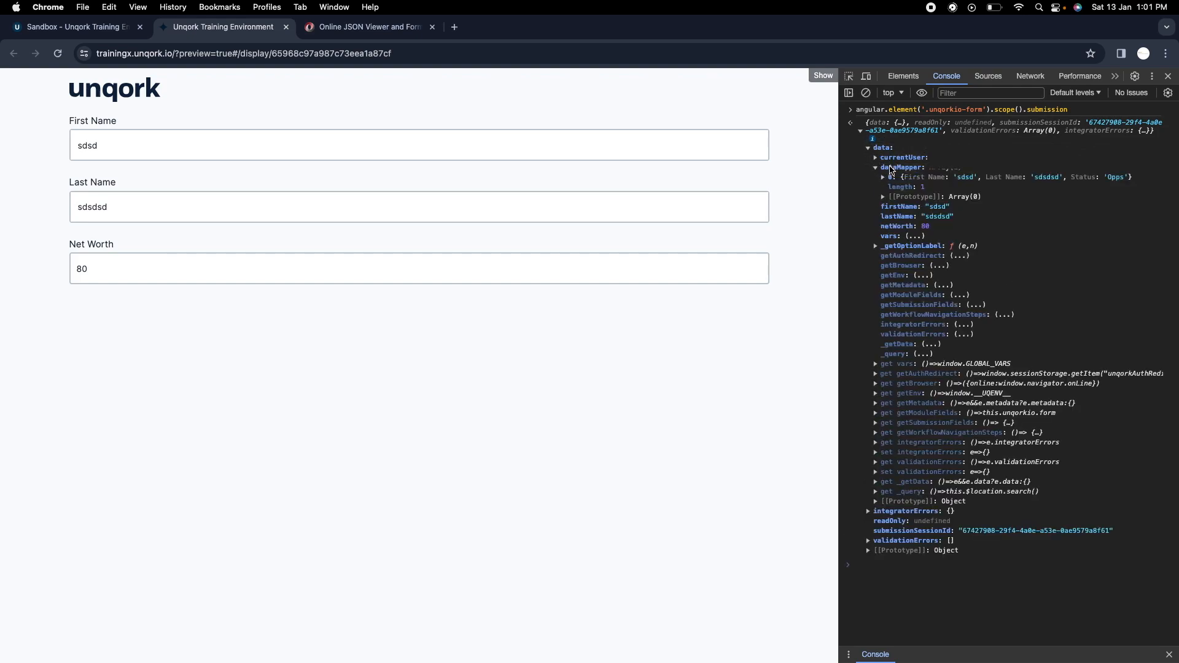
left_click(892, 179)
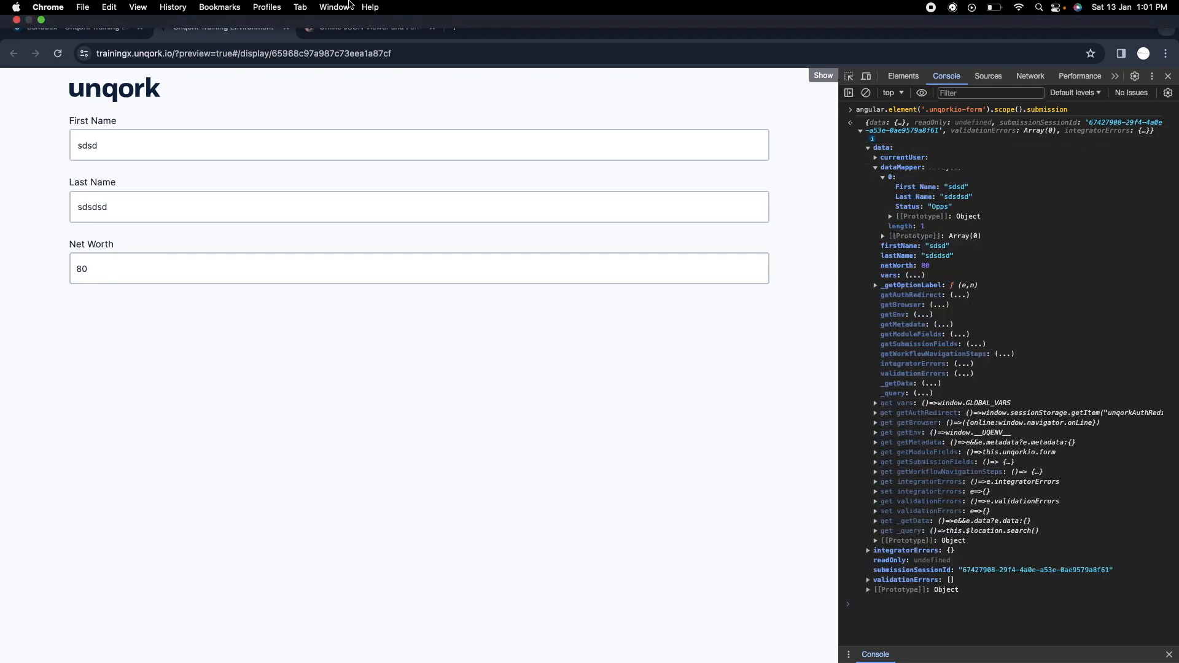
Step: Remove the quotation marks around TRUE and FALSE in the DataMapper's row 2 column A formula, making it =IF(netWorth>100,TRUE,FALSE)
left_click(106, 27)
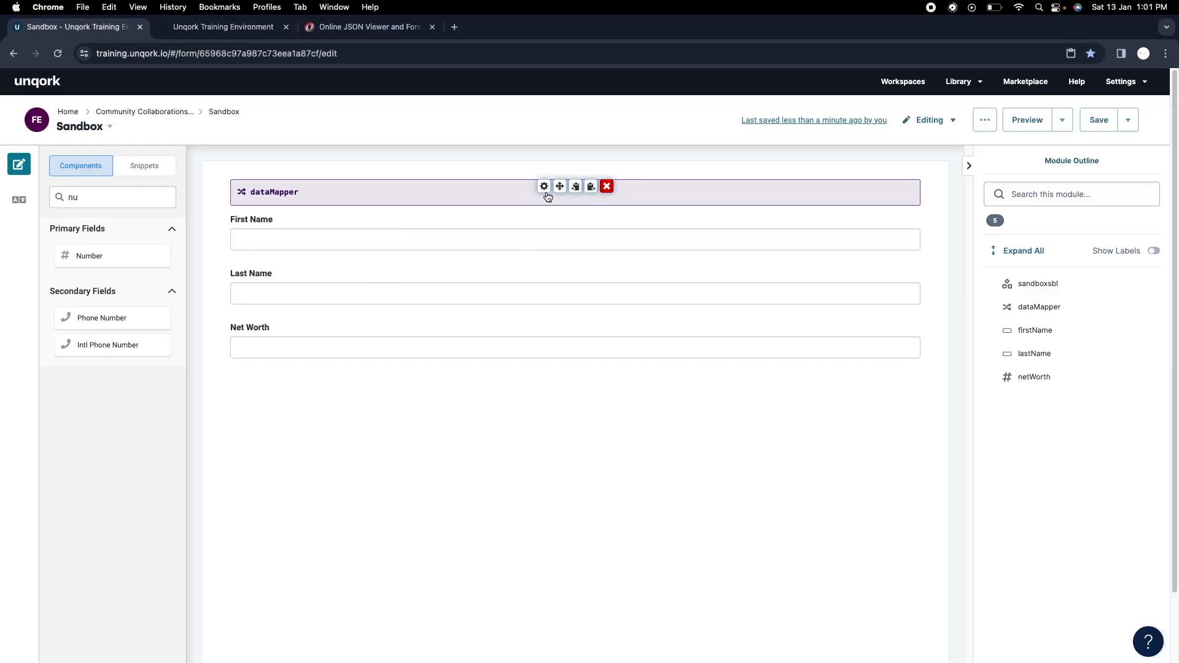
left_click(543, 187)
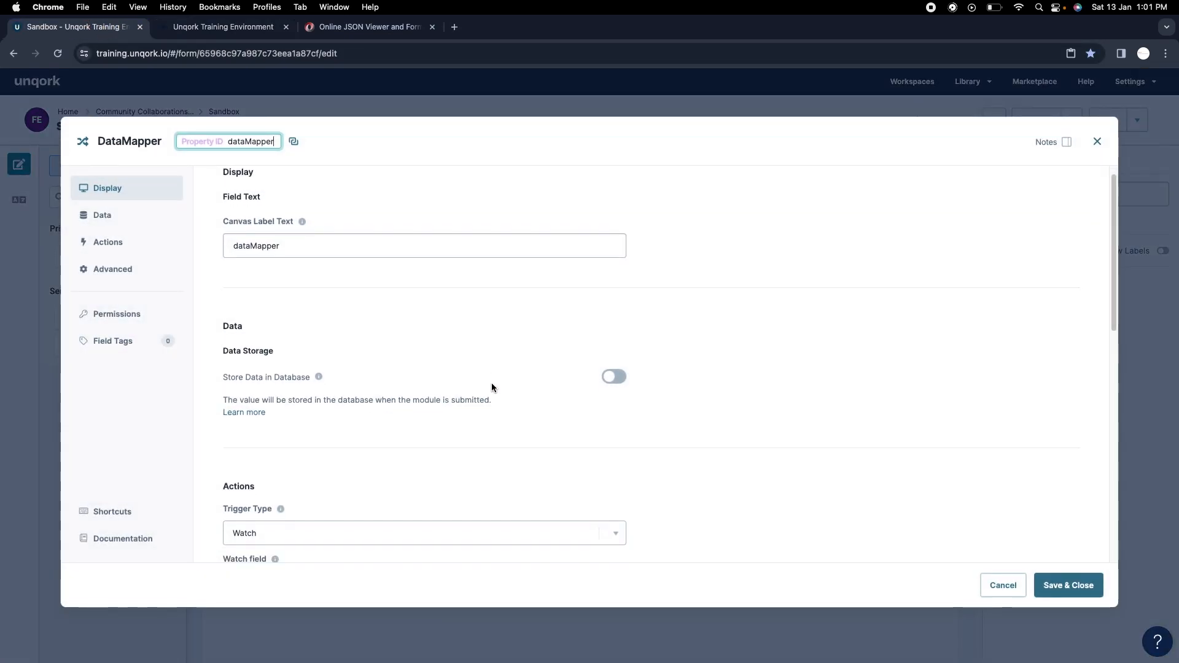
scroll(491, 383, "down", 10)
left_click(353, 426)
double_click(355, 425)
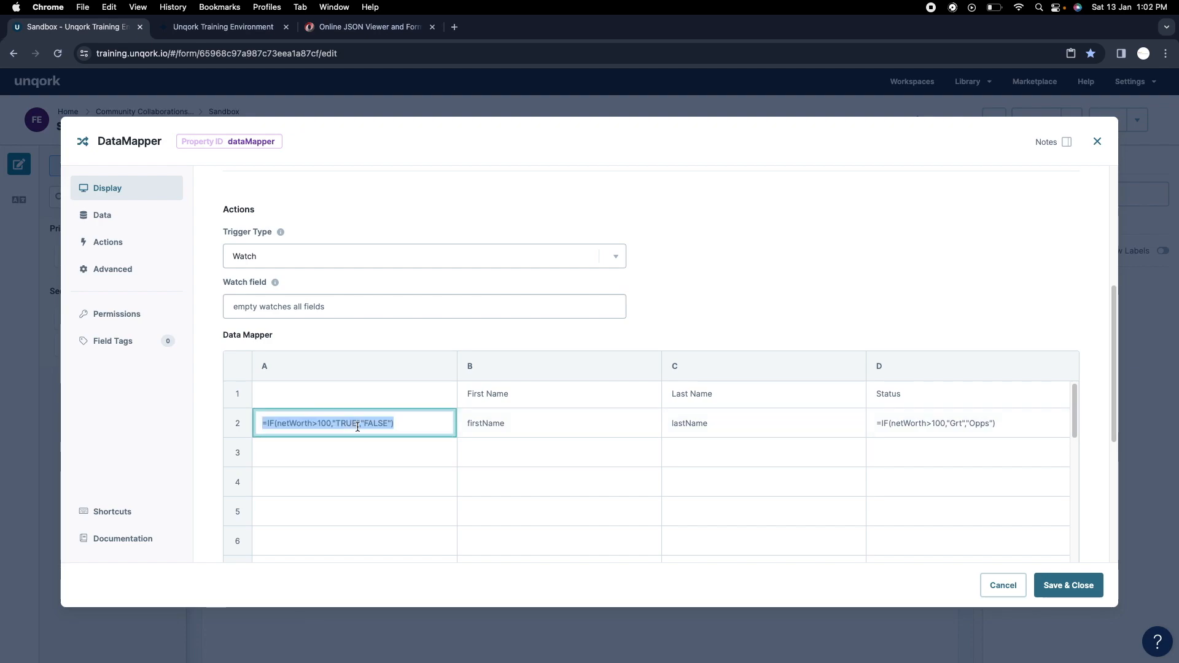
left_click(359, 426)
key("BackSpace")
key("Left")
key("Left")
key("Left")
key("Left")
key("BackSpace")
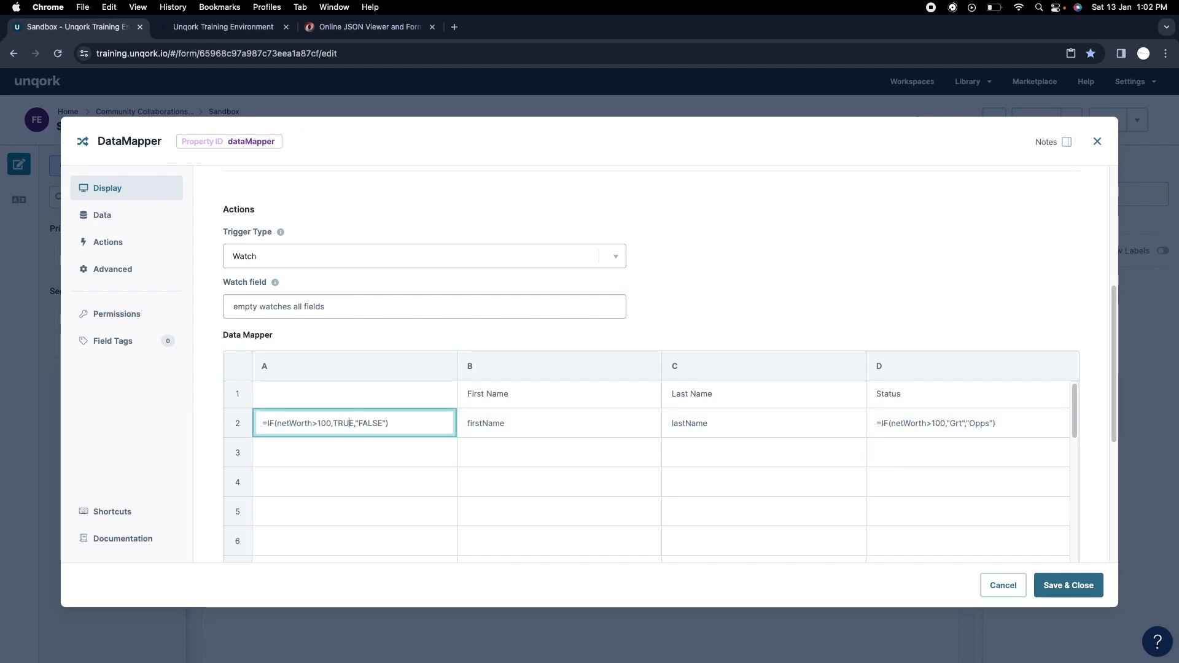
key("Right")
key("Right")
key("BackSpace")
Step: Save the DataMapper settings and the Sandbox module, and reload the module preview
left_click(1062, 583)
left_click(1085, 127)
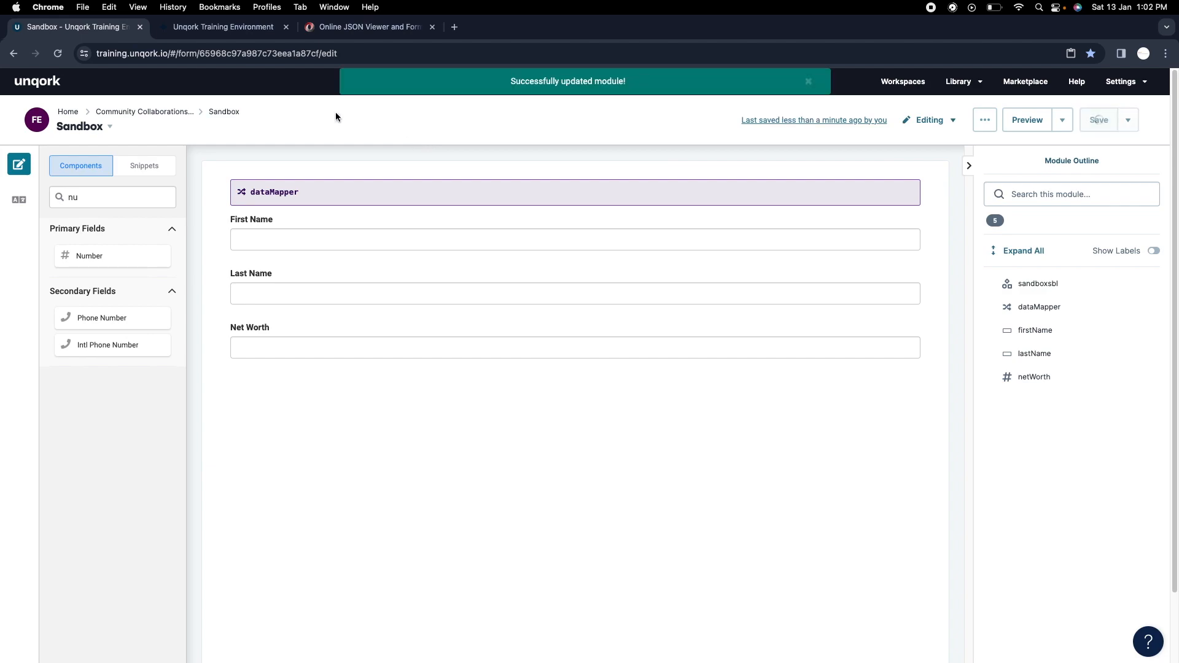
left_click(239, 28)
left_click(132, 27)
left_click(167, 29)
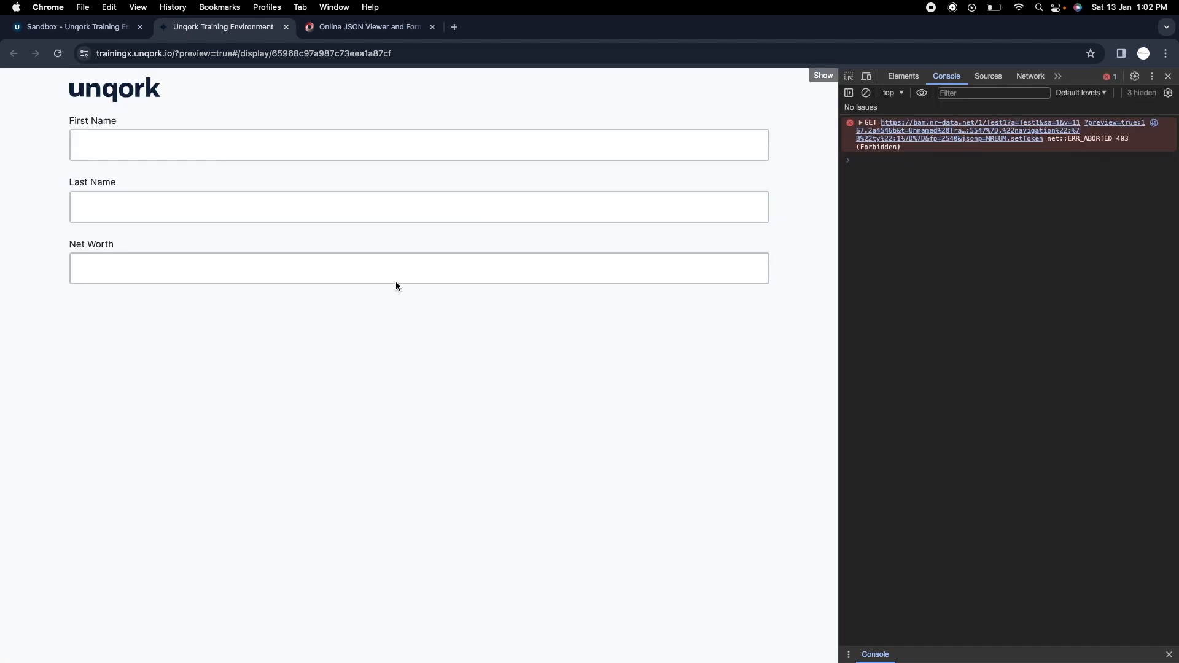
Step: Fill in the preview form with First Name sdsd, Last Name sdsd and Net Worth 90
left_click(339, 151)
type("sdsd")
left_click(294, 207)
type("sdsd")
left_click(290, 257)
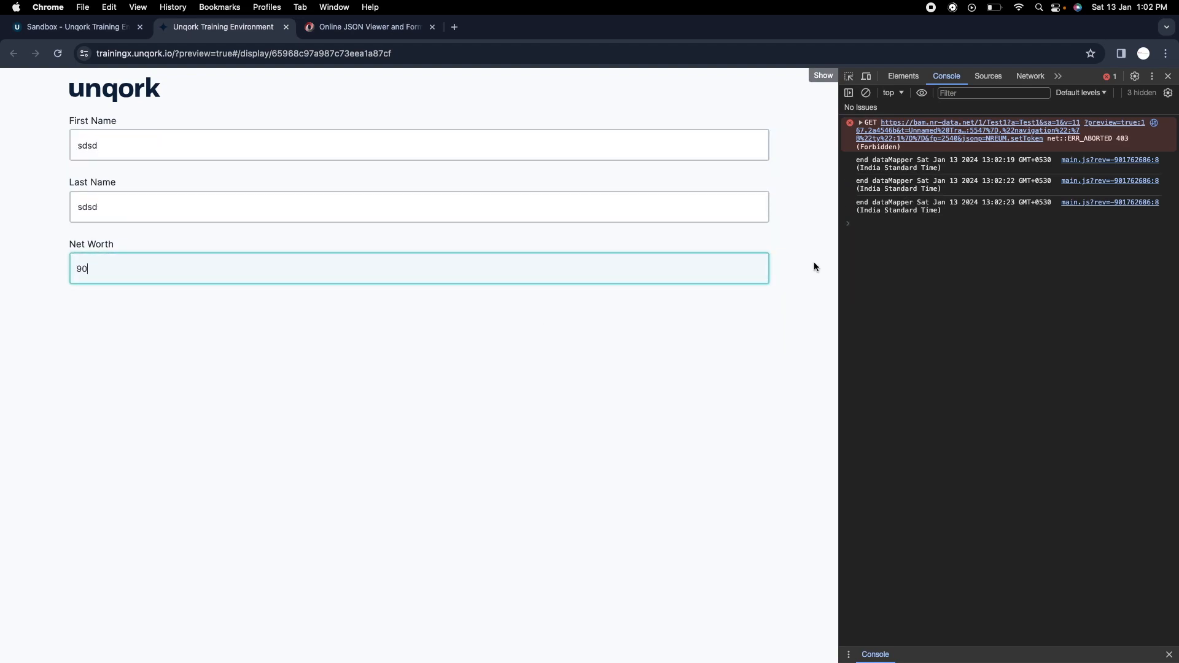
Step: Run angular.element('.unqorkio-form').scope().submission in the console and examine the dataMapper array for the net worth of 90
left_click(904, 265)
type("angular.element('.unqorkio-form').scope().submission")
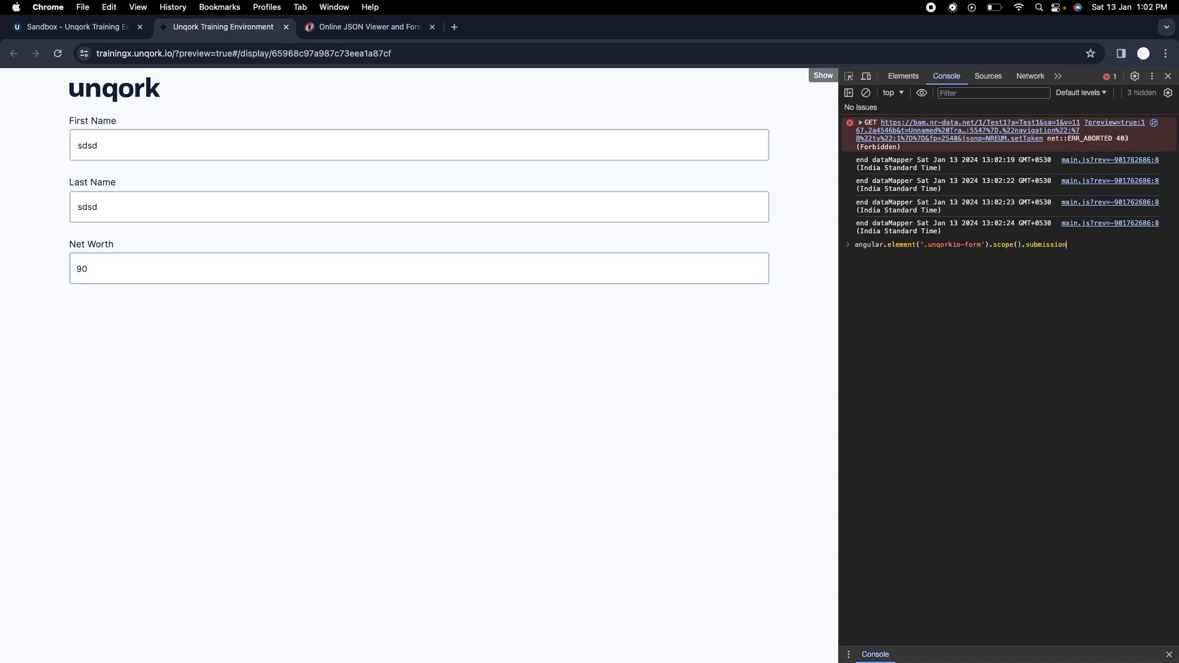
key("Return")
left_click(866, 261)
left_click(882, 284)
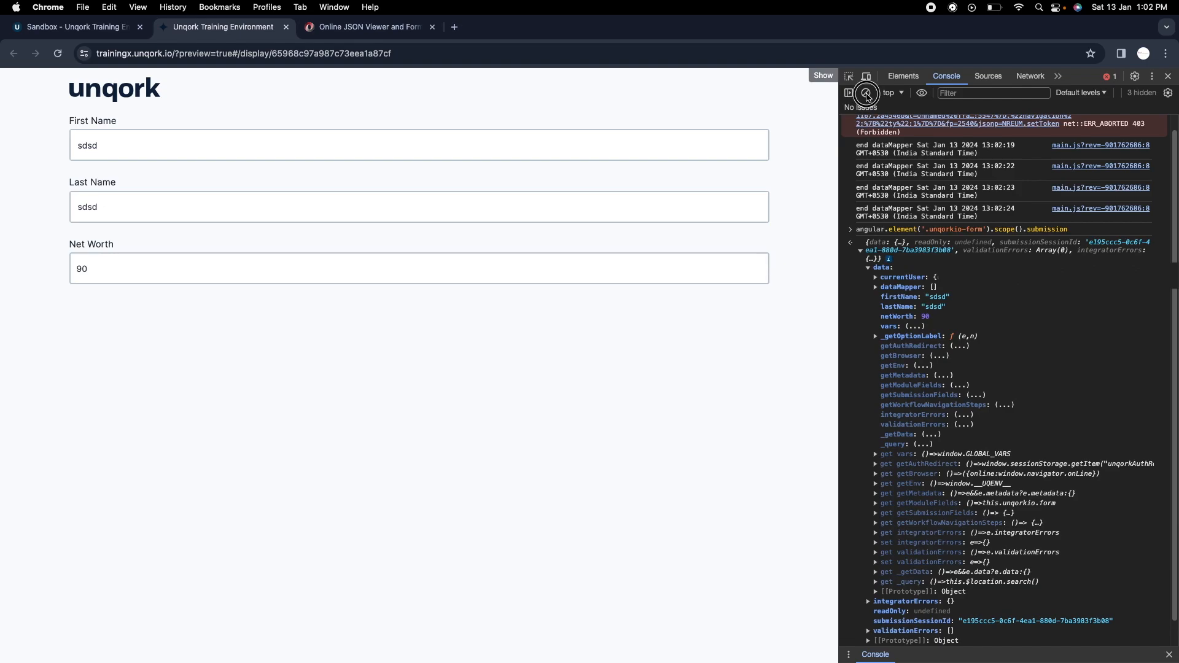
Step: Clear the console and change the form's Net Worth to 199
left_click(865, 94)
left_click(159, 155)
double_click(158, 154)
left_click(146, 203)
left_click(145, 268)
double_click(146, 267)
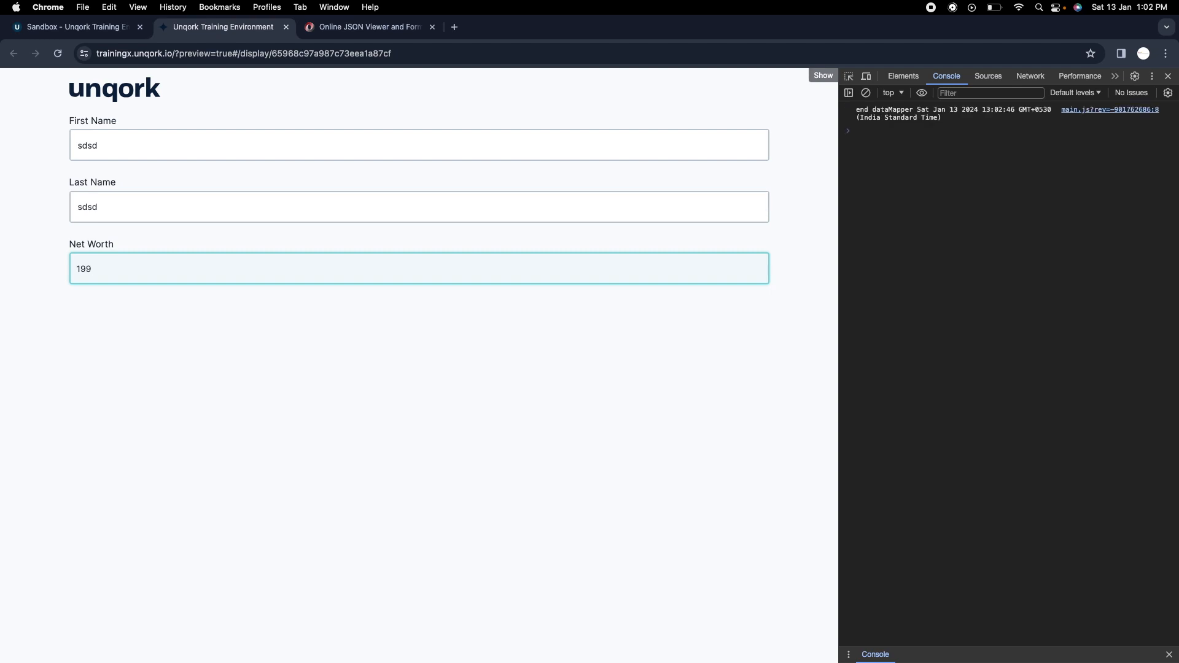
Step: Run angular.element('.unqorkio-form').scope().submission again and expand the first dataMapper entry for the net worth of 199
left_click(889, 164)
type("angular.element('.unqorkio-form').scope().submission")
key("Return")
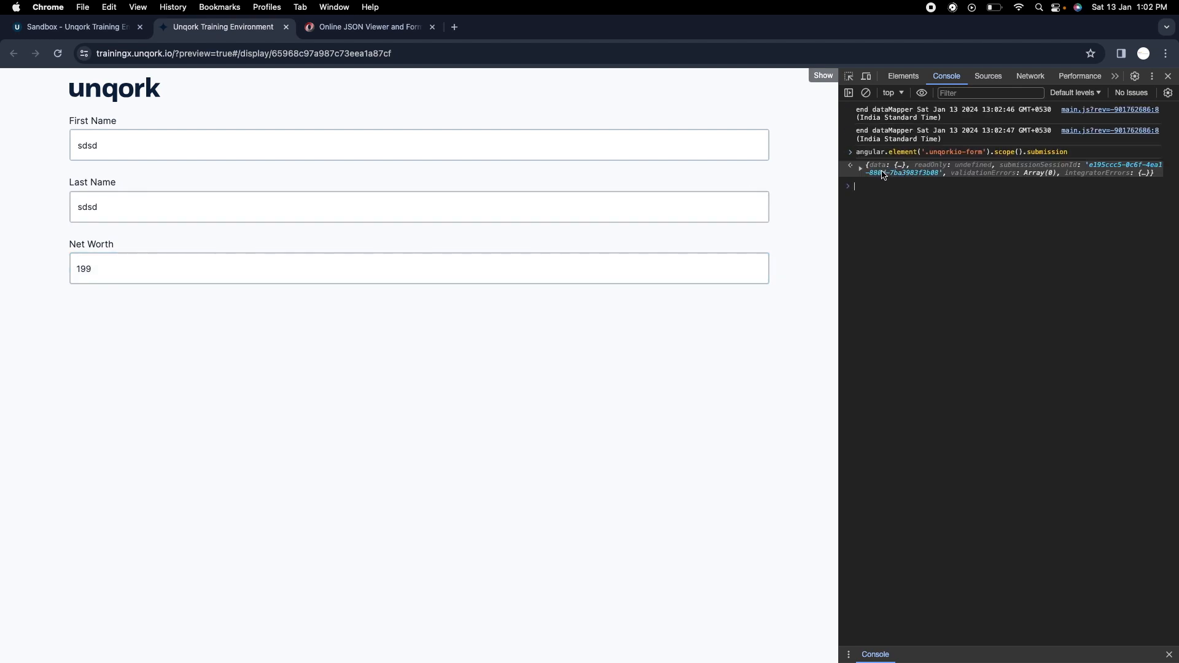
left_click(884, 174)
left_click(878, 189)
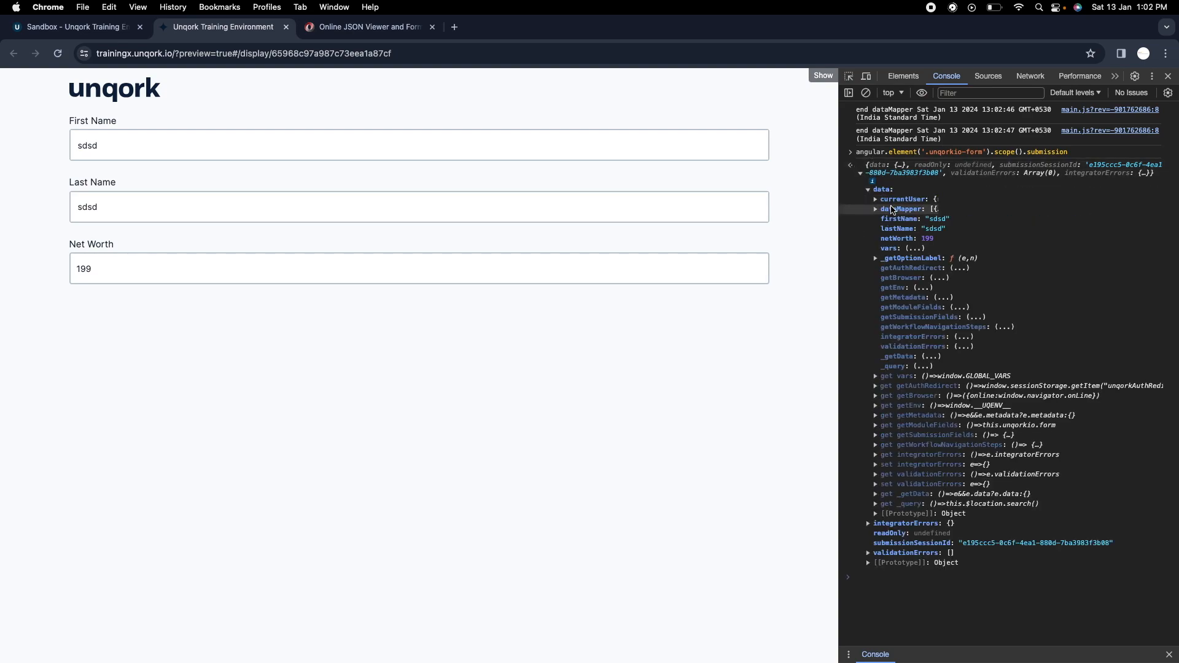
left_click(891, 209)
left_click(887, 219)
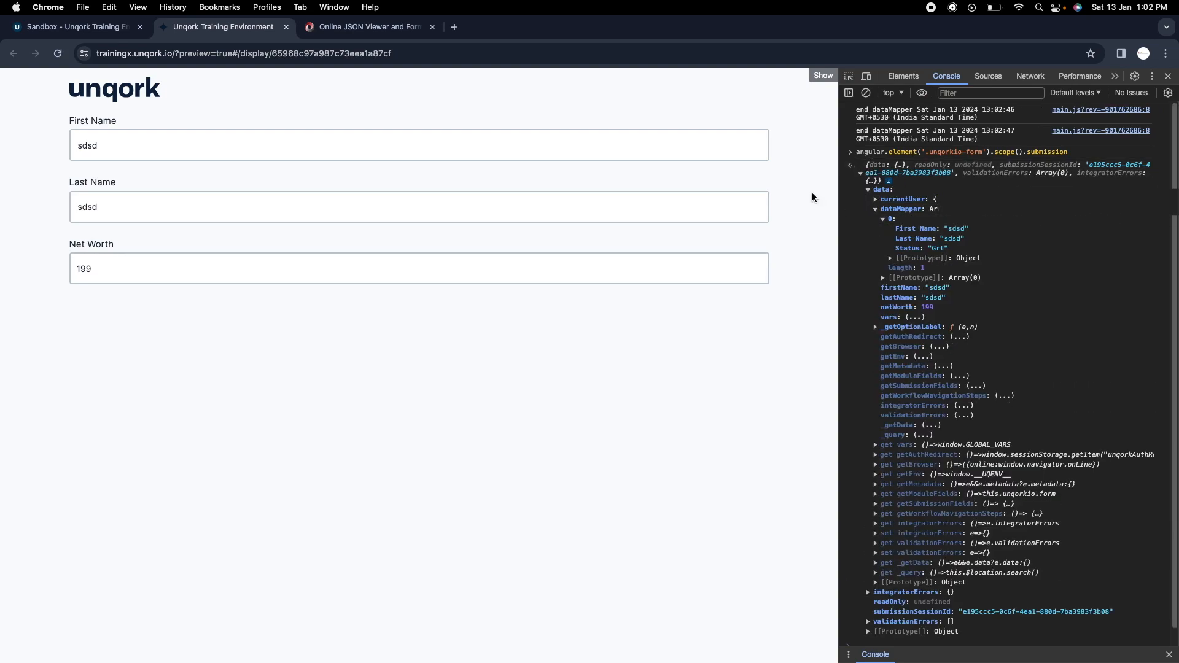
Step: Review the DataMapper component's mapping table and the help text explaining its Watch field
left_click(80, 30)
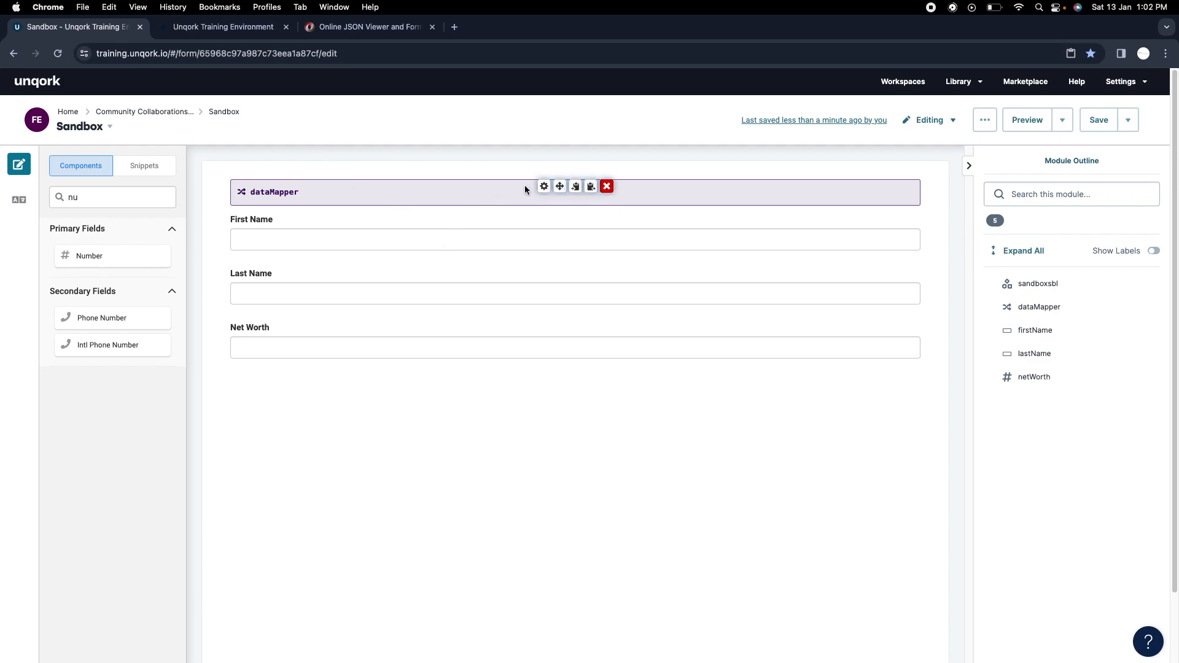
left_click(543, 187)
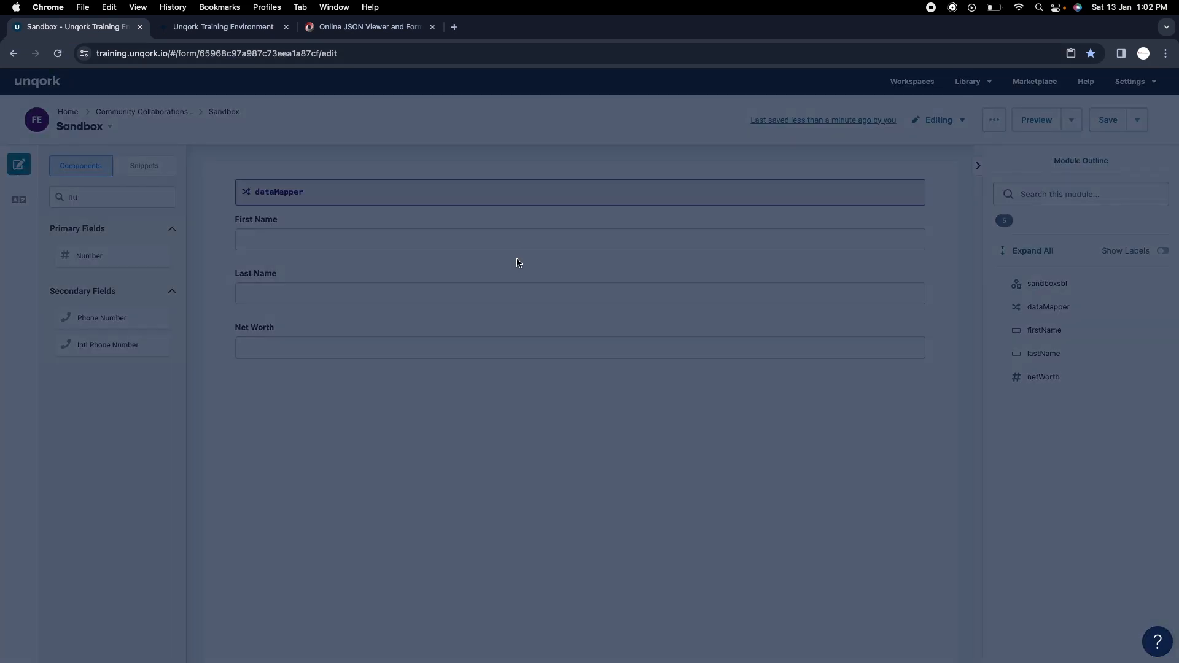
scroll(460, 335, "down", 10)
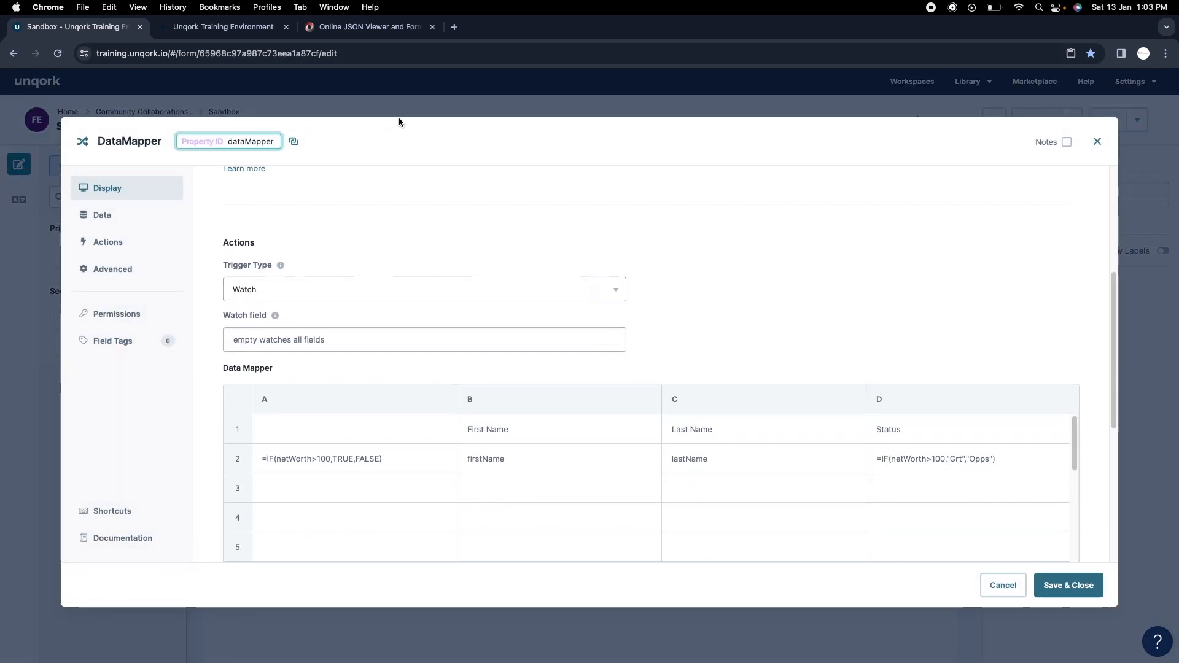
scroll(426, 342, "down", 3)
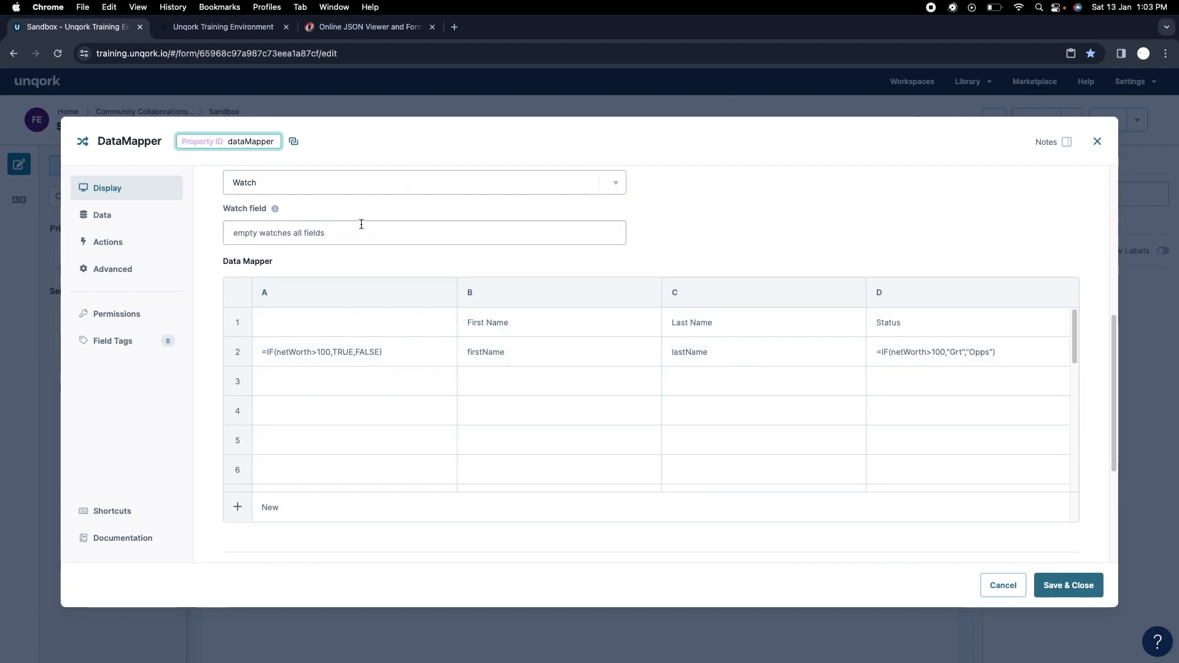
left_click(246, 27)
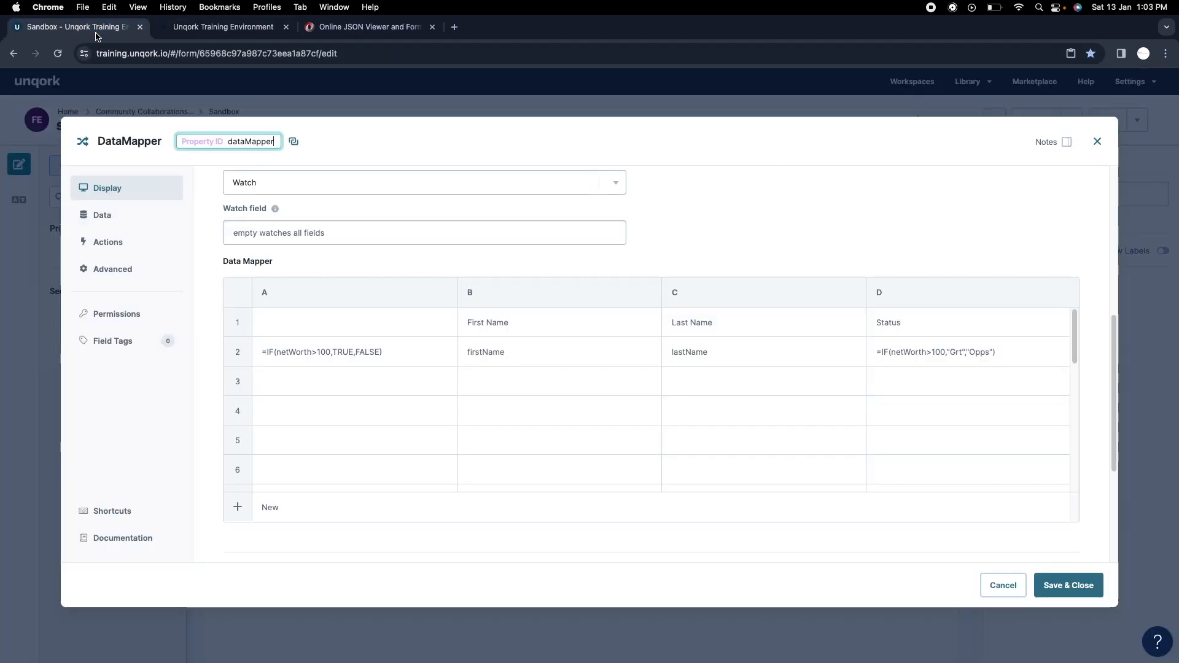
left_click(74, 27)
scroll(573, 470, "down", 5)
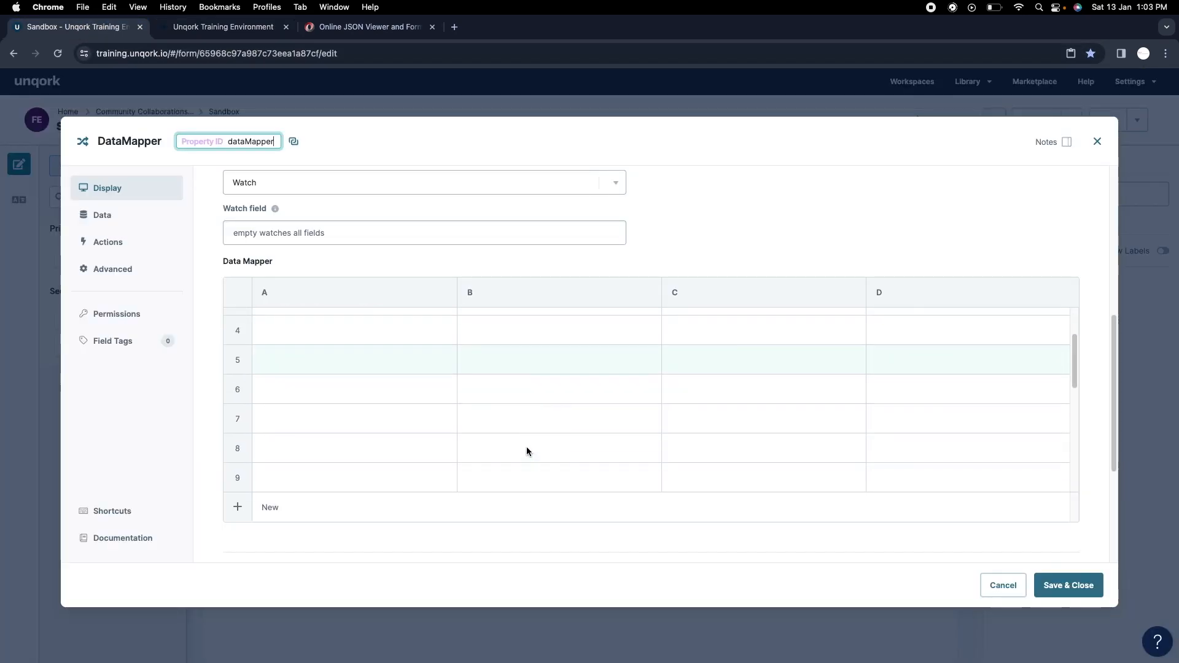
scroll(827, 270, "down", 2)
scroll(708, 301, "up", 10)
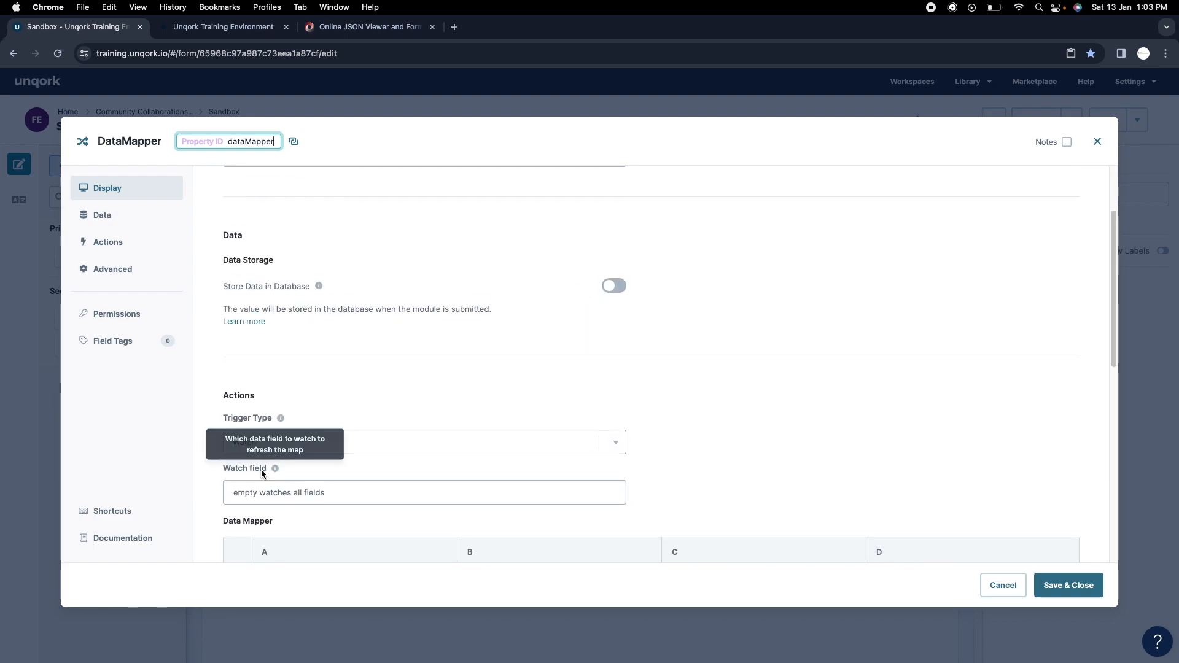
mouse_move(275, 471)
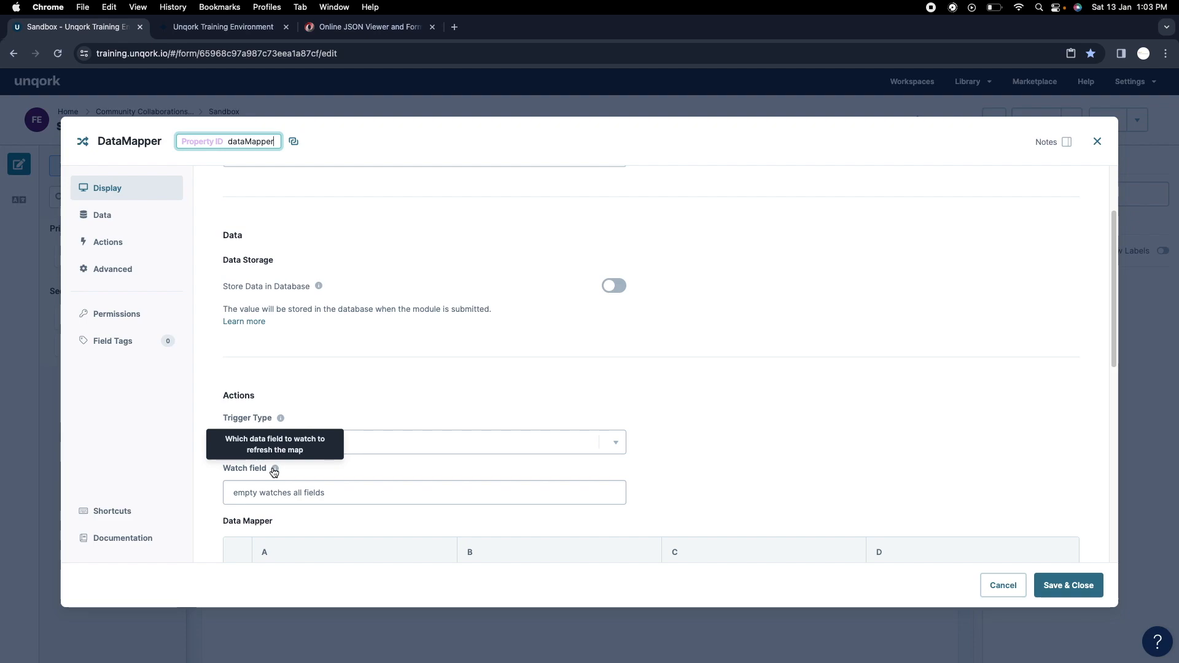
scroll(703, 440, "down", 1)
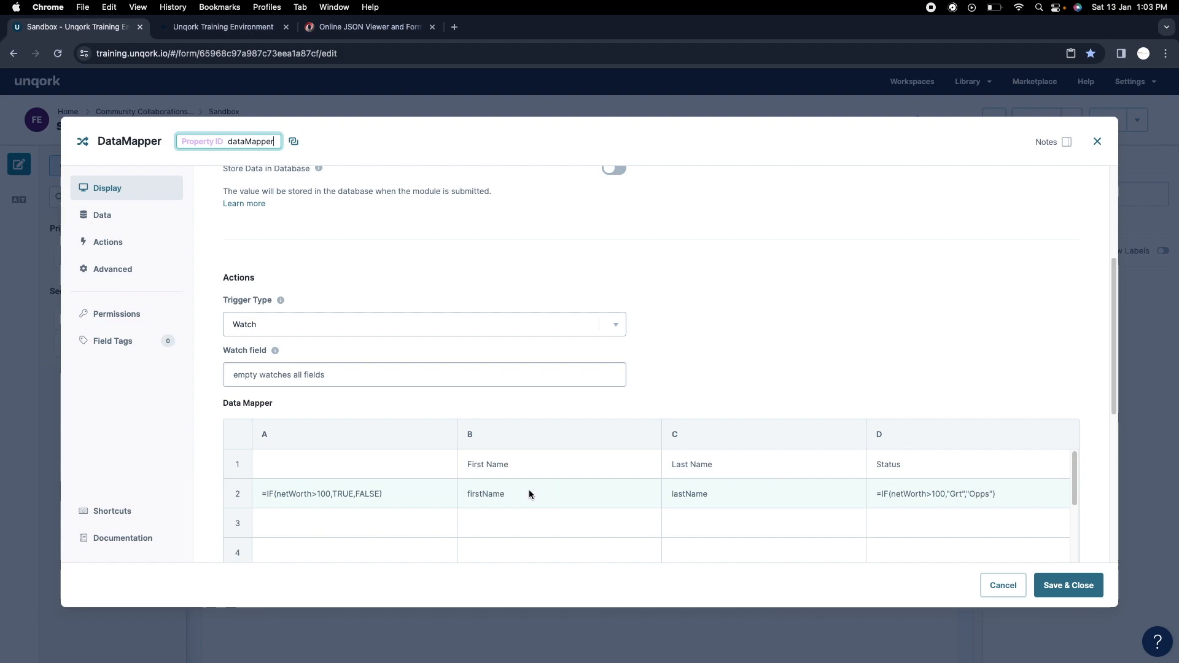
Step: With the preview console cleared, change First Name to sdsdd, Last Name to dd and Net Worth to 454545 to see when the mapper runs
left_click(224, 28)
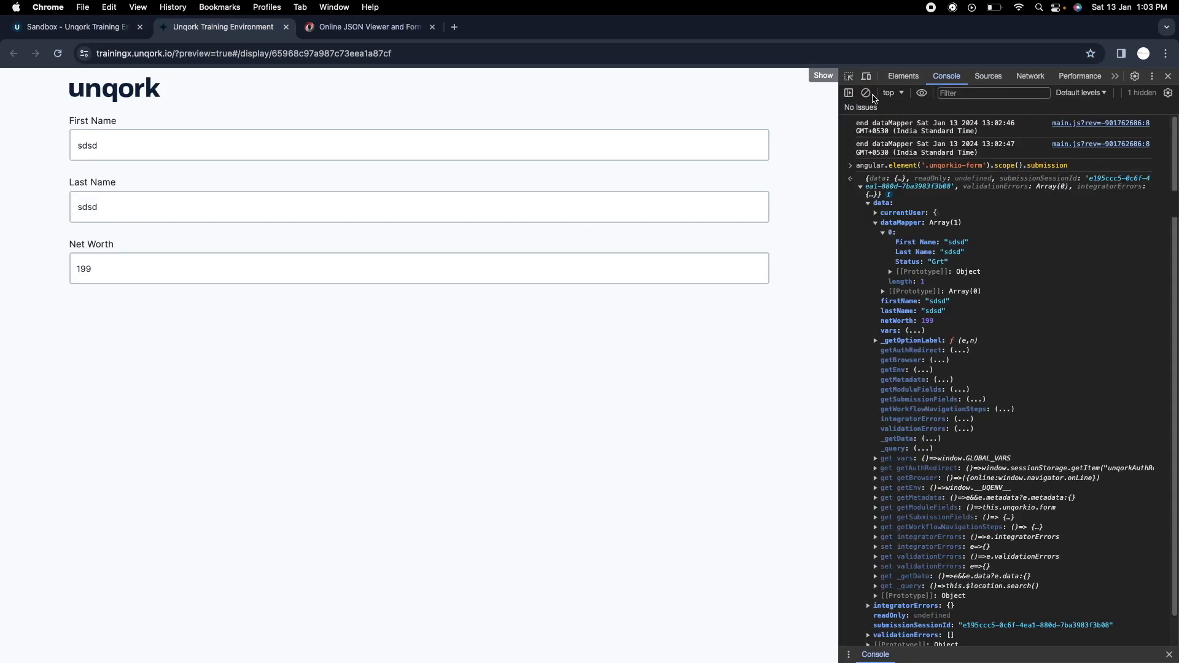
left_click(866, 93)
left_click(113, 144)
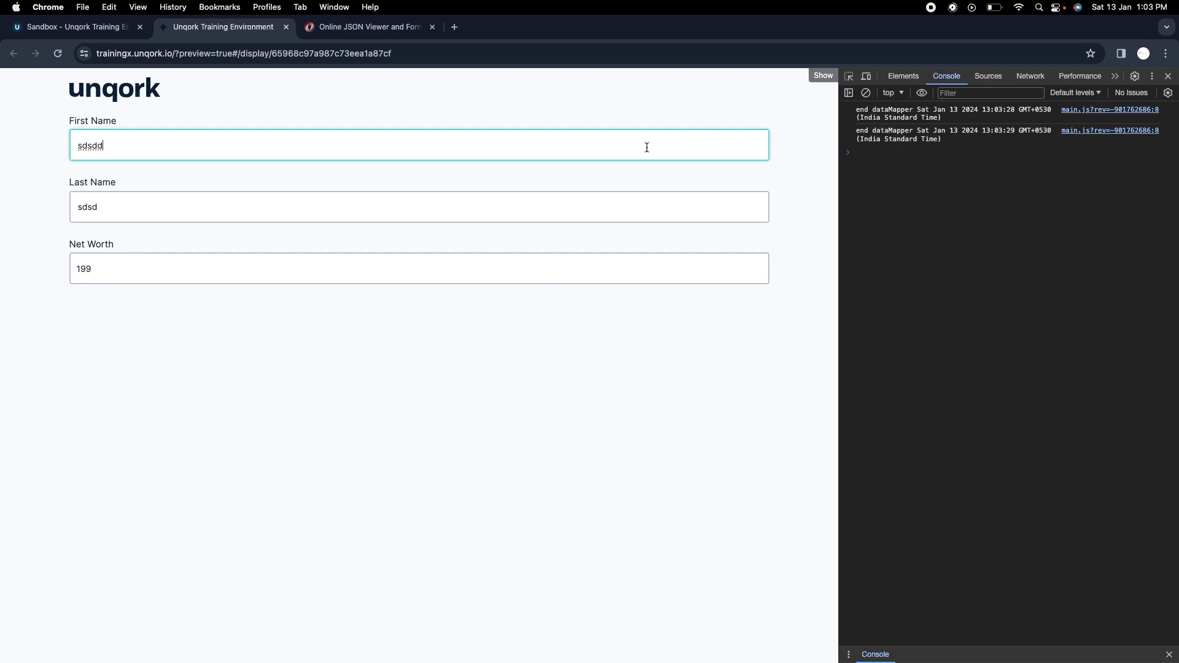
left_click(258, 198)
double_click(256, 204)
type("dd")
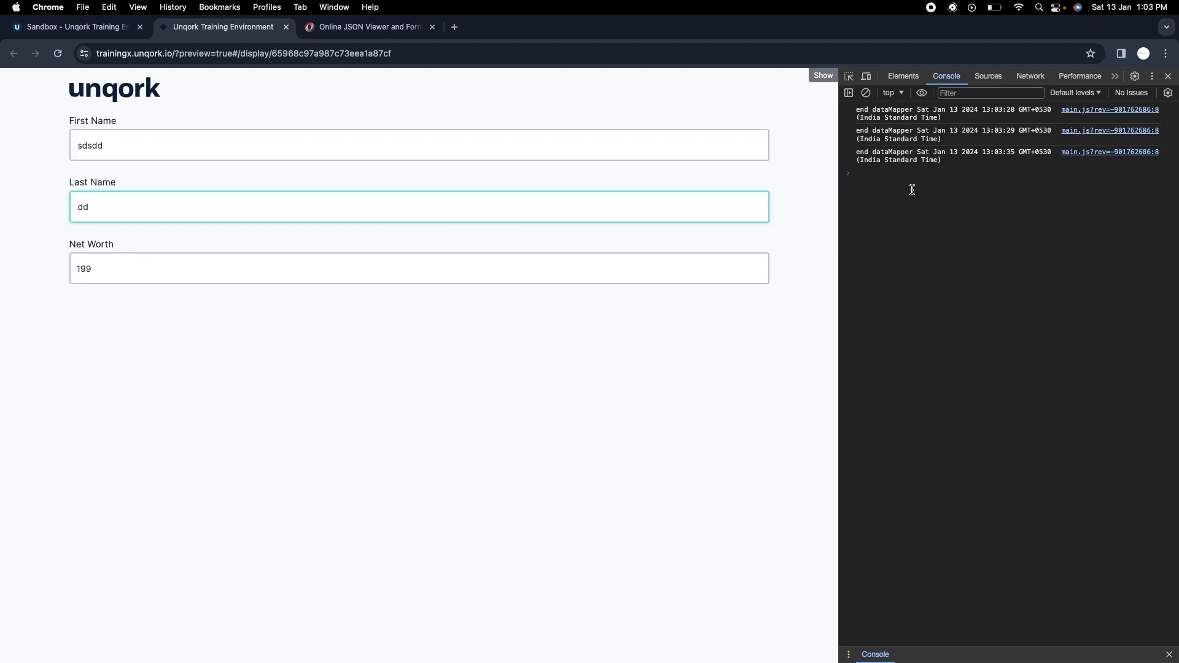
left_click(464, 258)
type("454545")
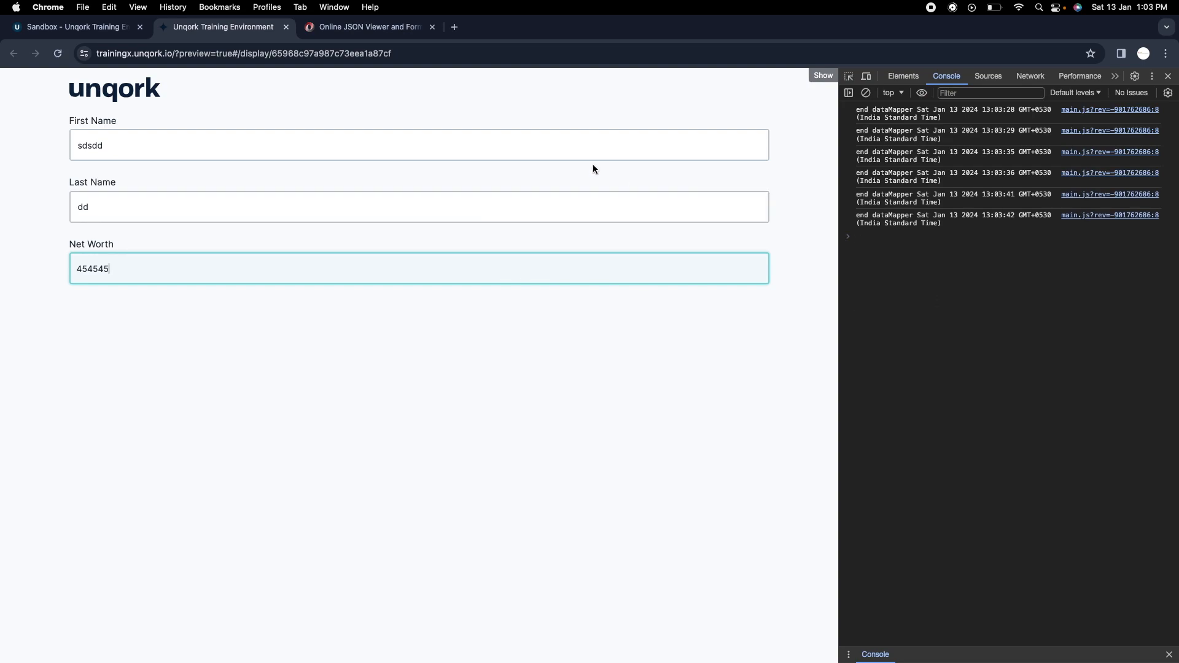
Step: Set the DataMapper's Watch field to firstName
left_click(94, 30)
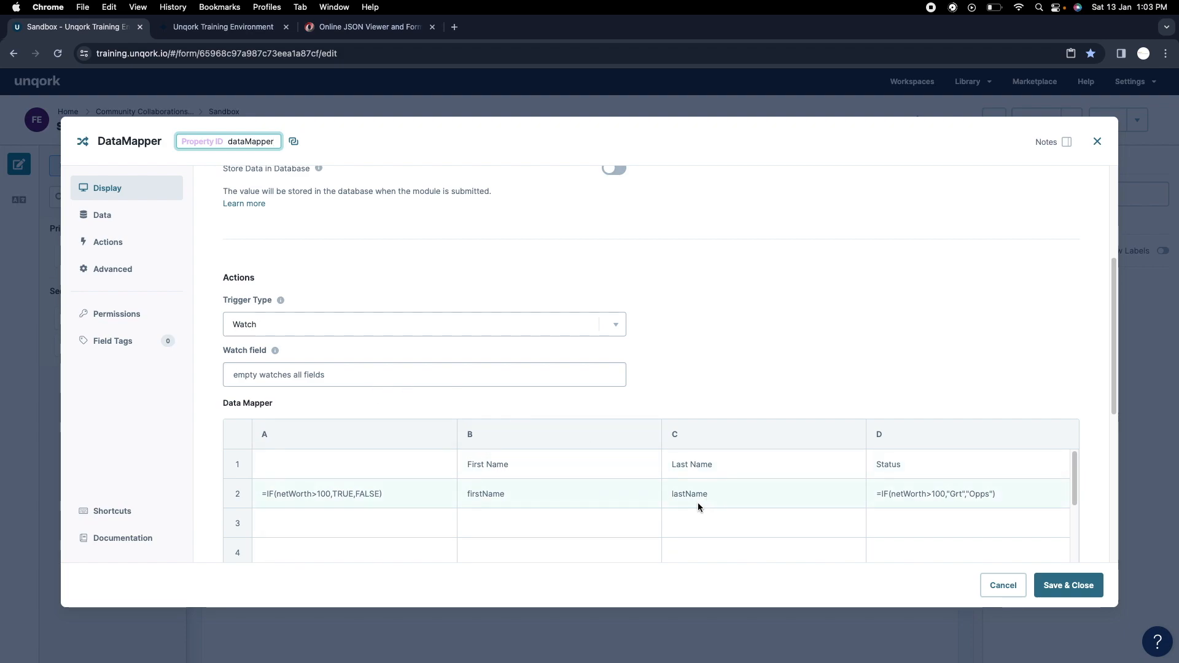
left_click(332, 377)
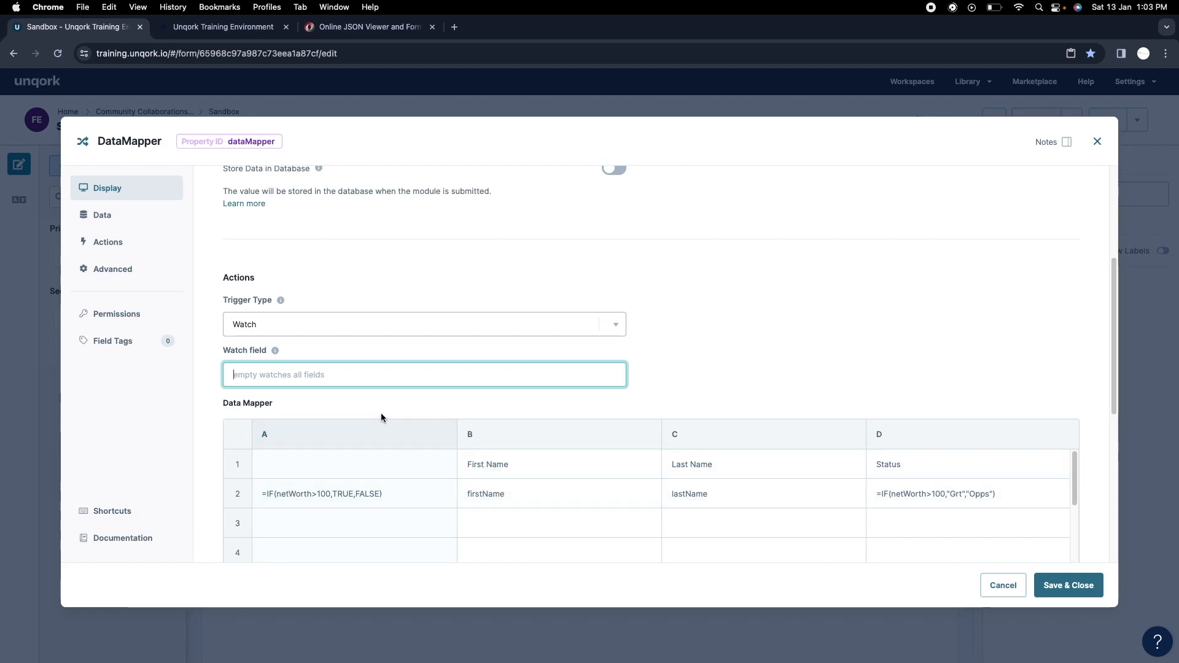
type("first")
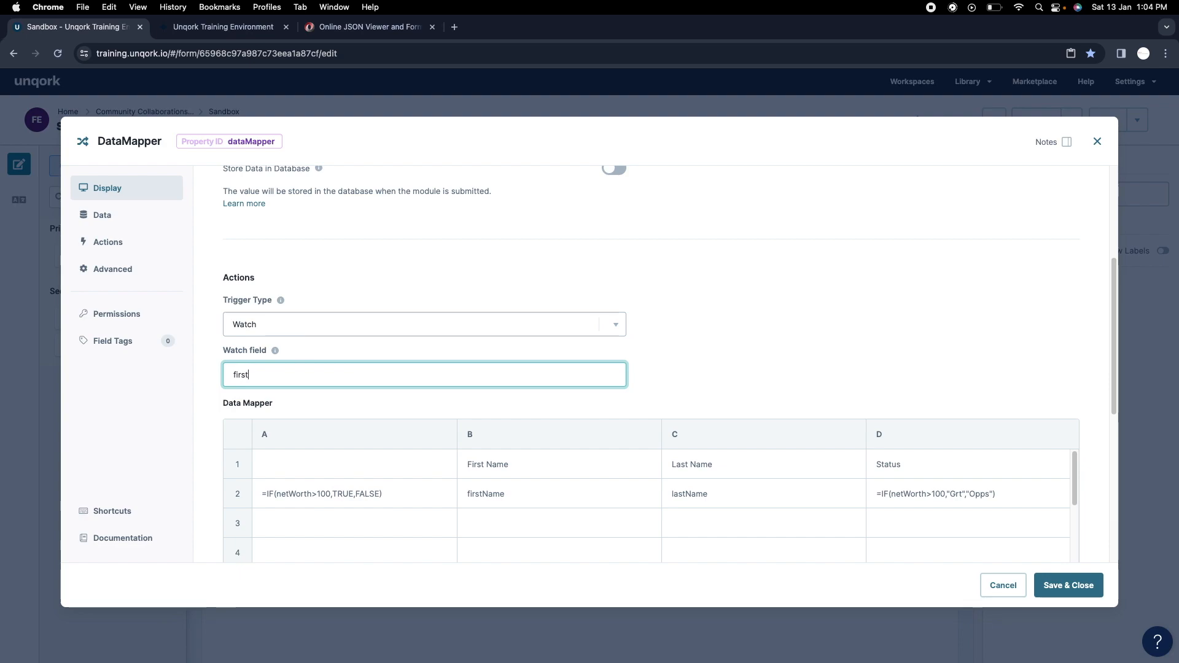
type("Name")
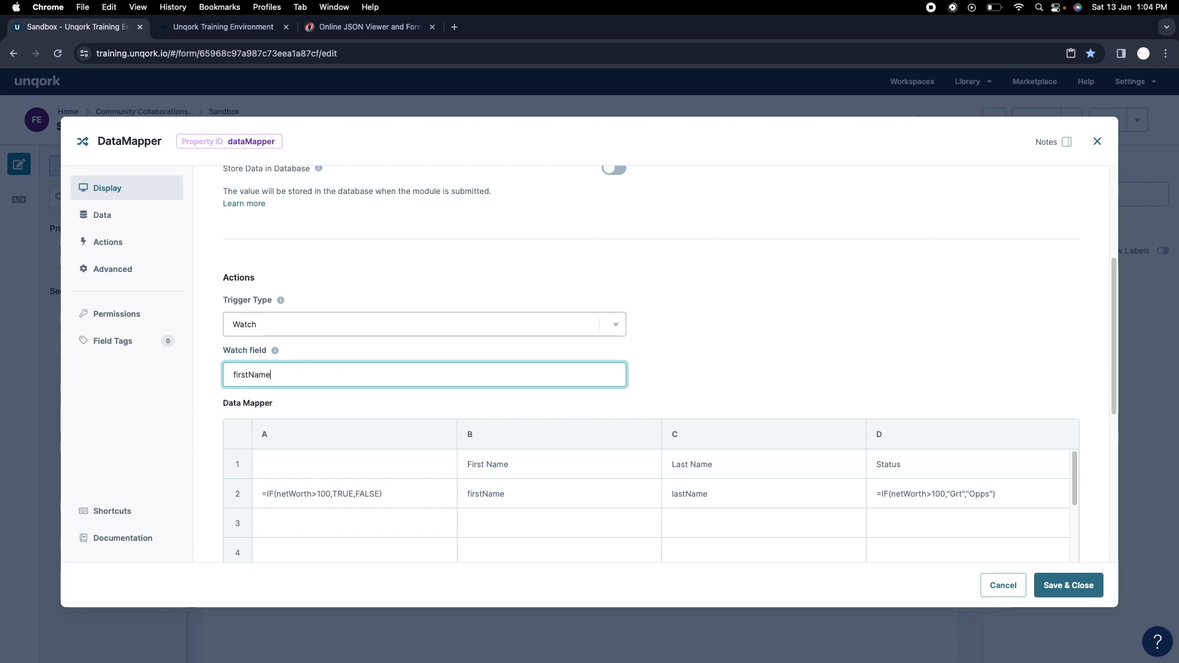
left_click(717, 360)
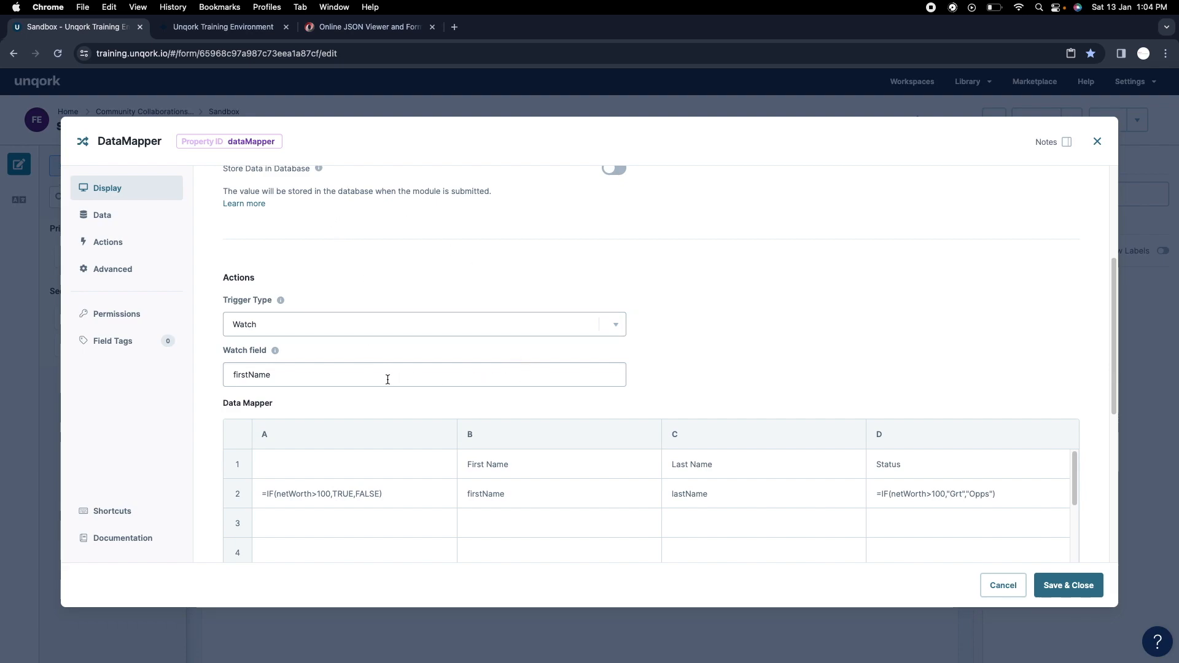
Step: Save the DataMapper with its new watch setting, save the module and refresh the preview page
left_click(1079, 585)
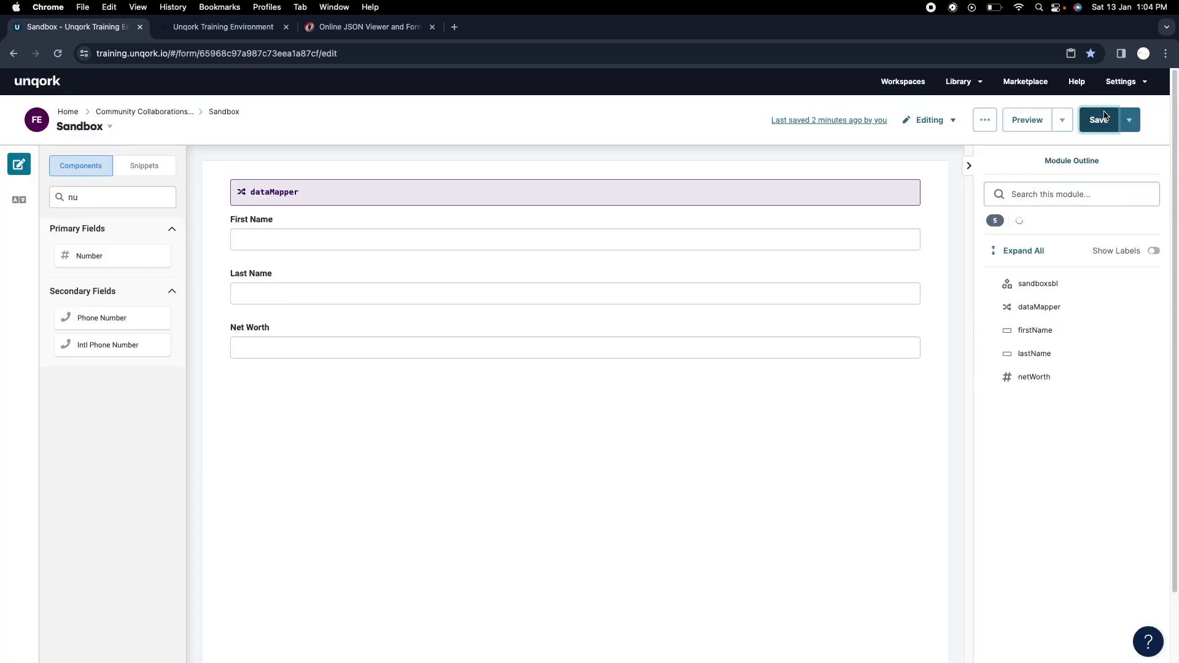
left_click(216, 28)
key("super+r")
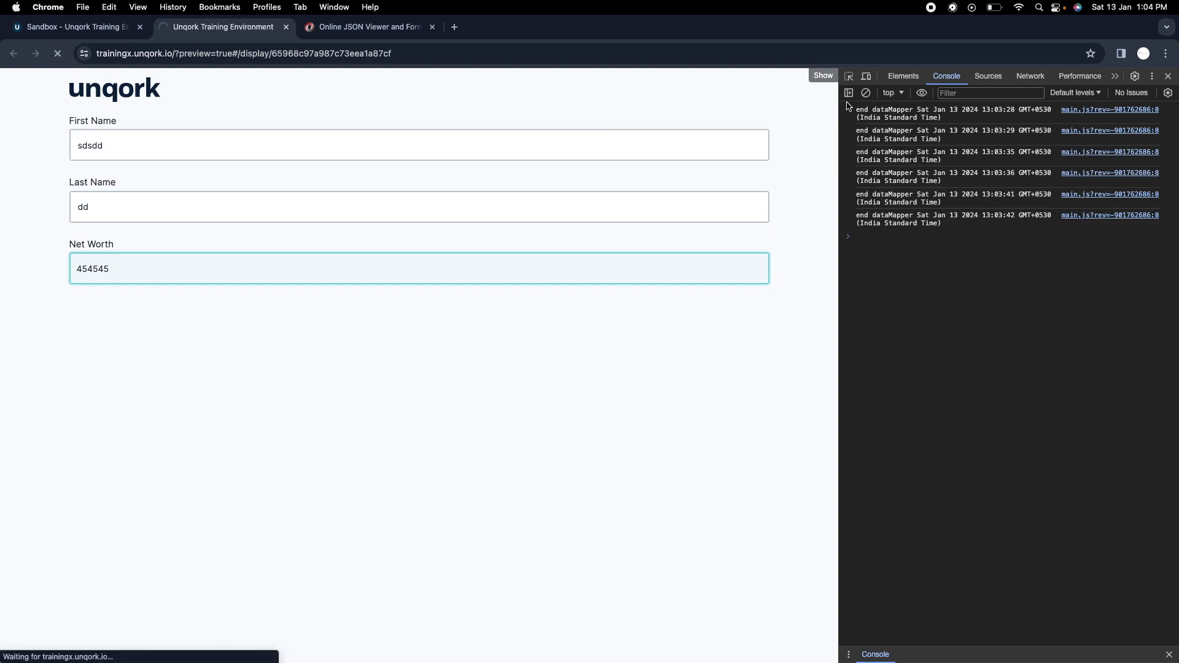
Step: With the preview console cleared, set First Name to sdsd and Last Name to sss to test when the mapper runs
left_click(865, 94)
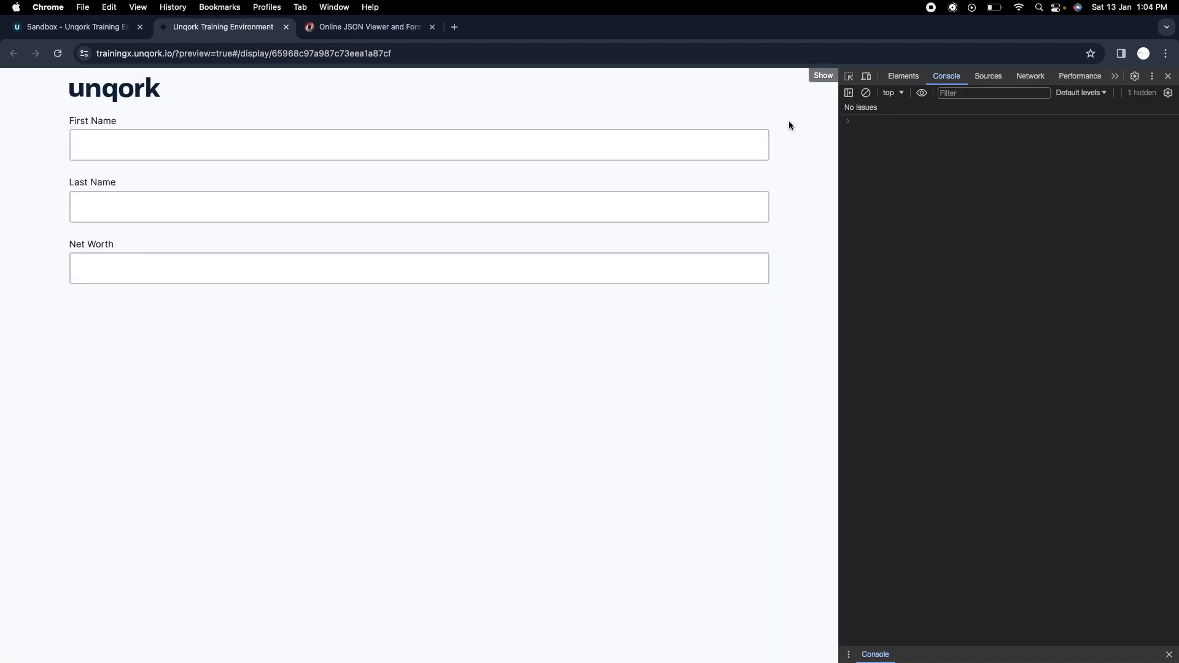
left_click(338, 151)
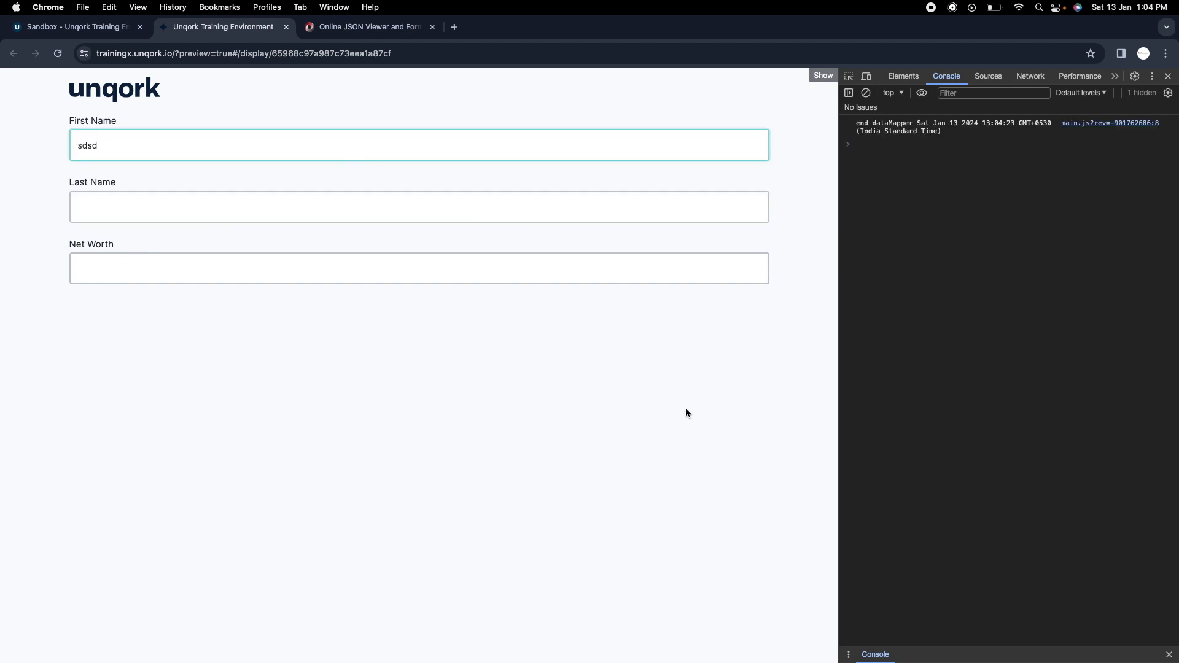
left_click(619, 207)
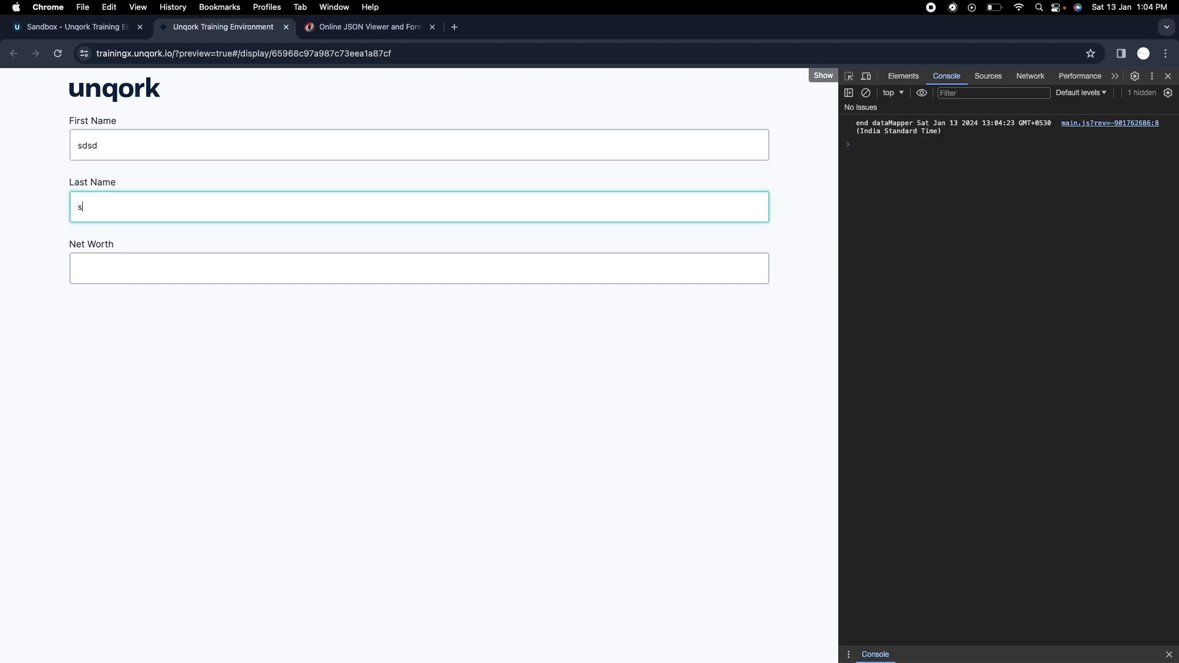
type("sss")
left_click(609, 361)
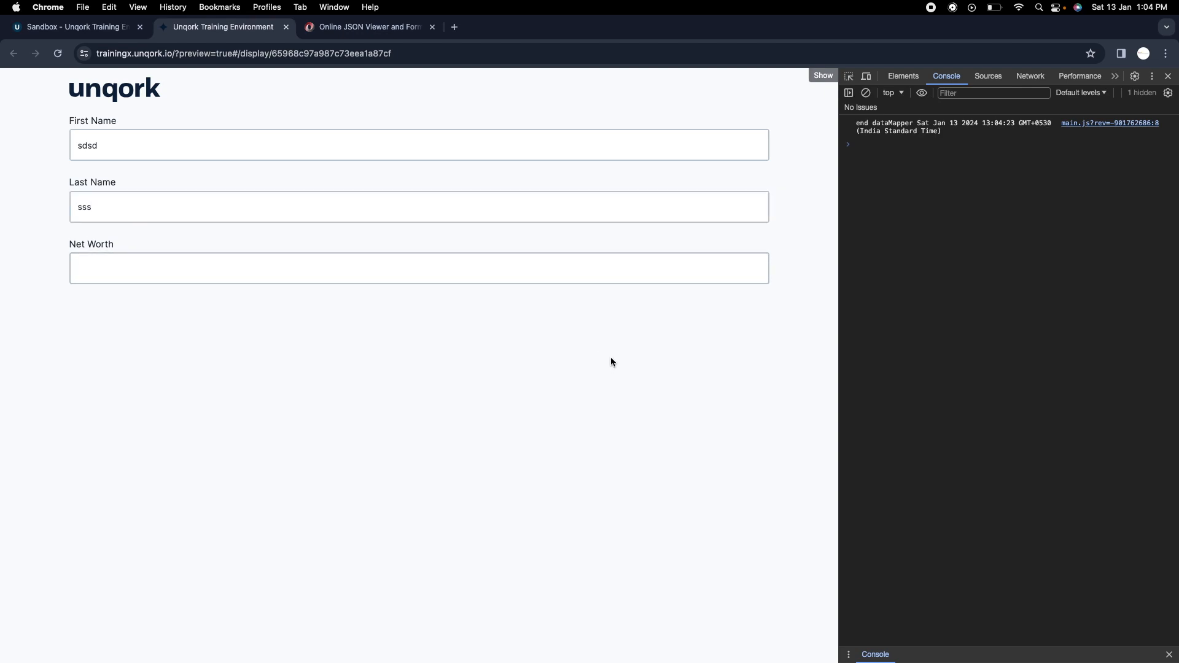
left_click(880, 146)
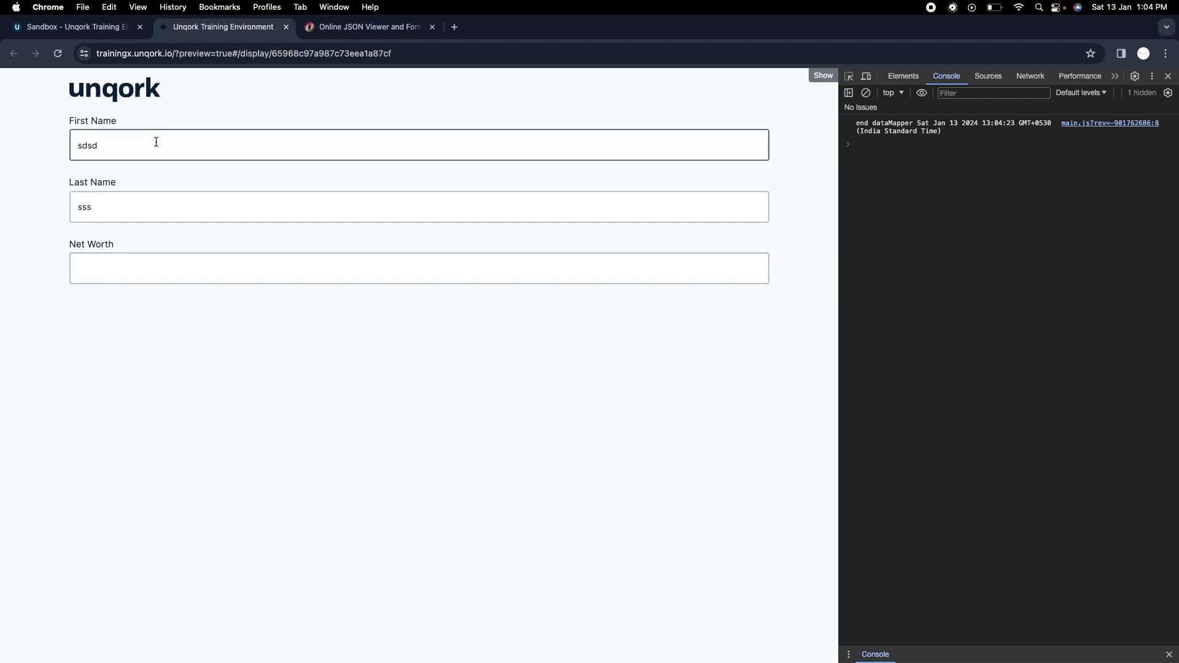
left_click_drag(66, 120, 132, 119)
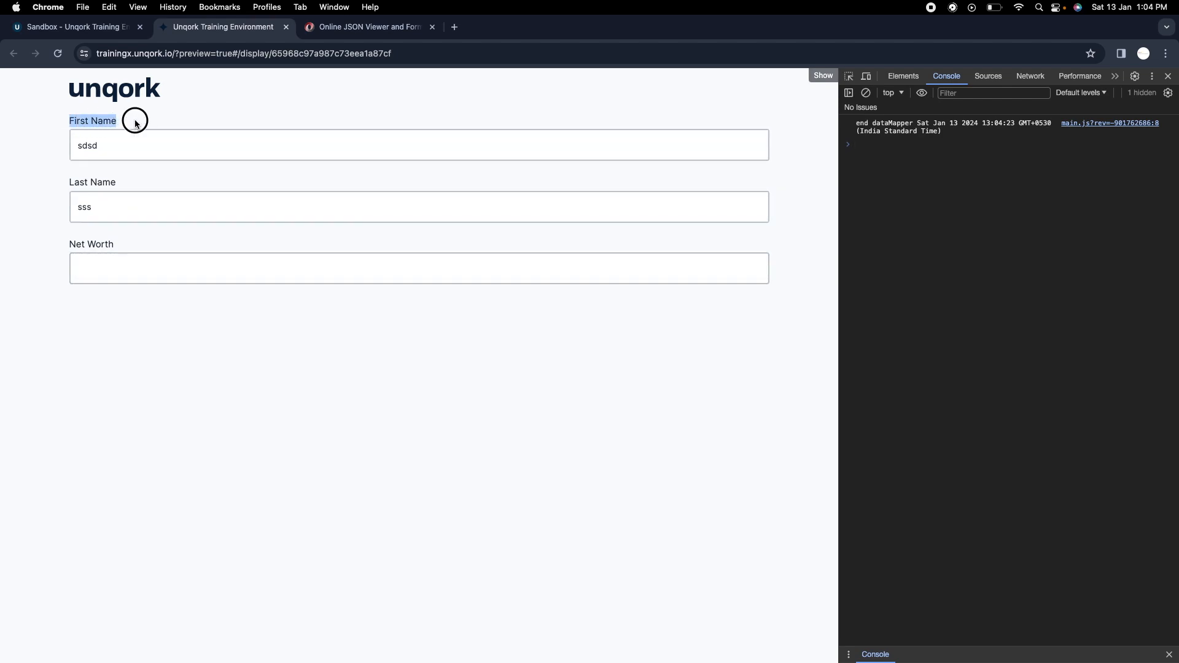
Step: Turn on the DataMapper's Wrap in table option, then save the component and the module
left_click(73, 26)
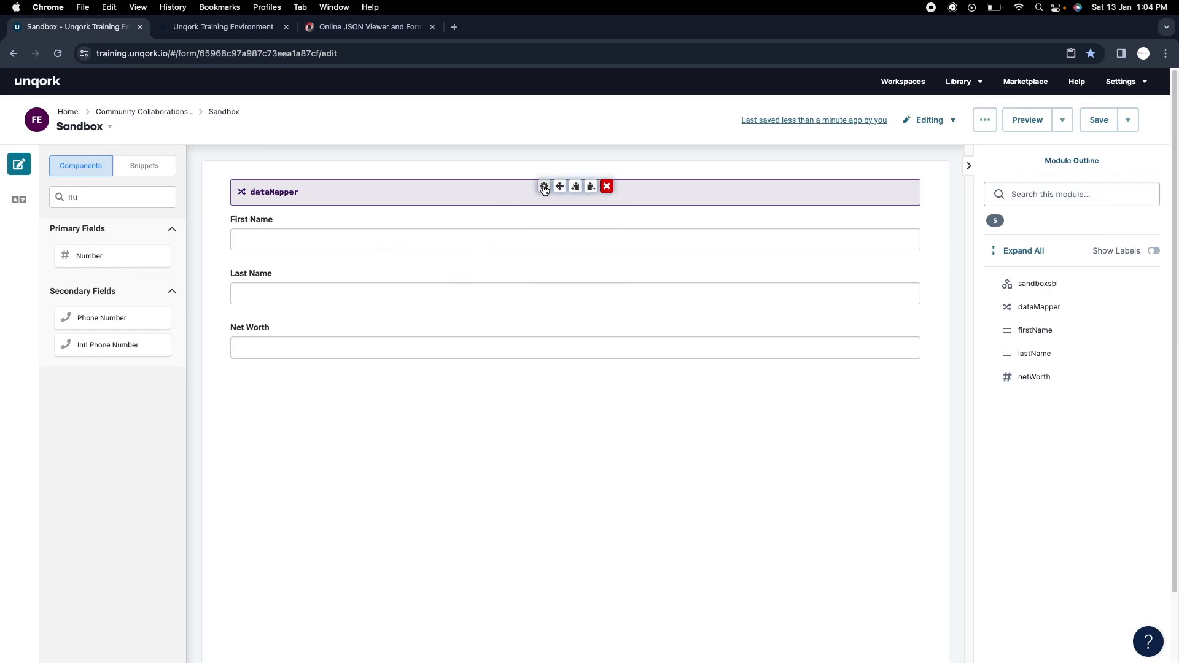
scroll(440, 407, "down", 9)
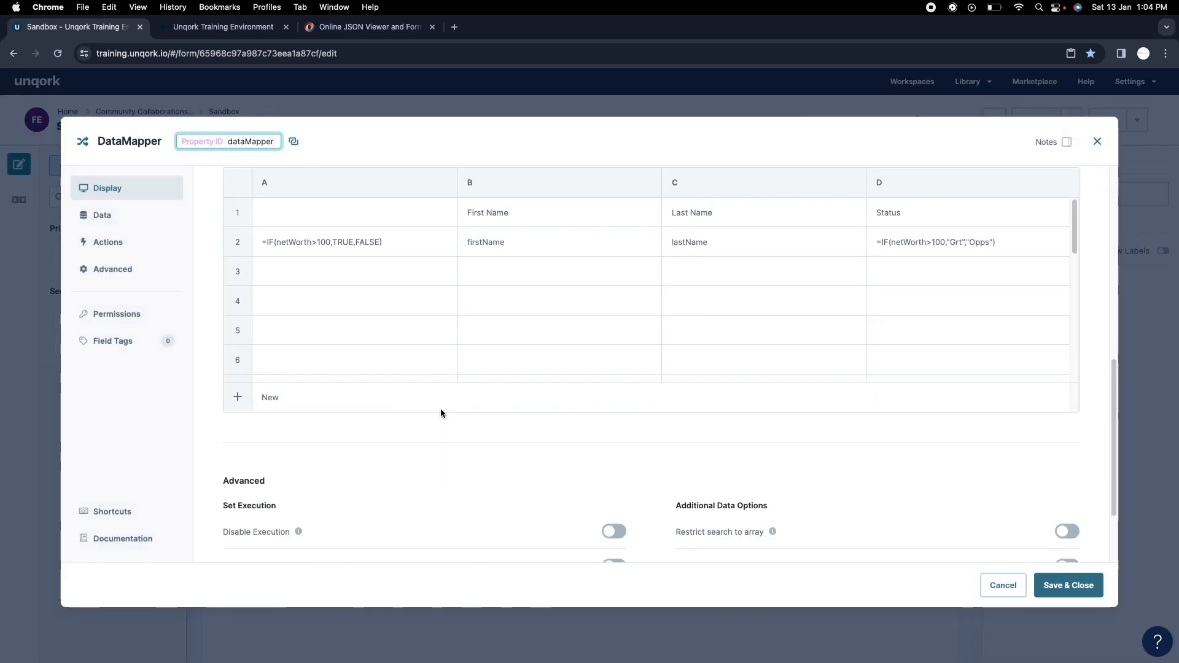
scroll(341, 237, "up", 5)
scroll(620, 328, "down", 1)
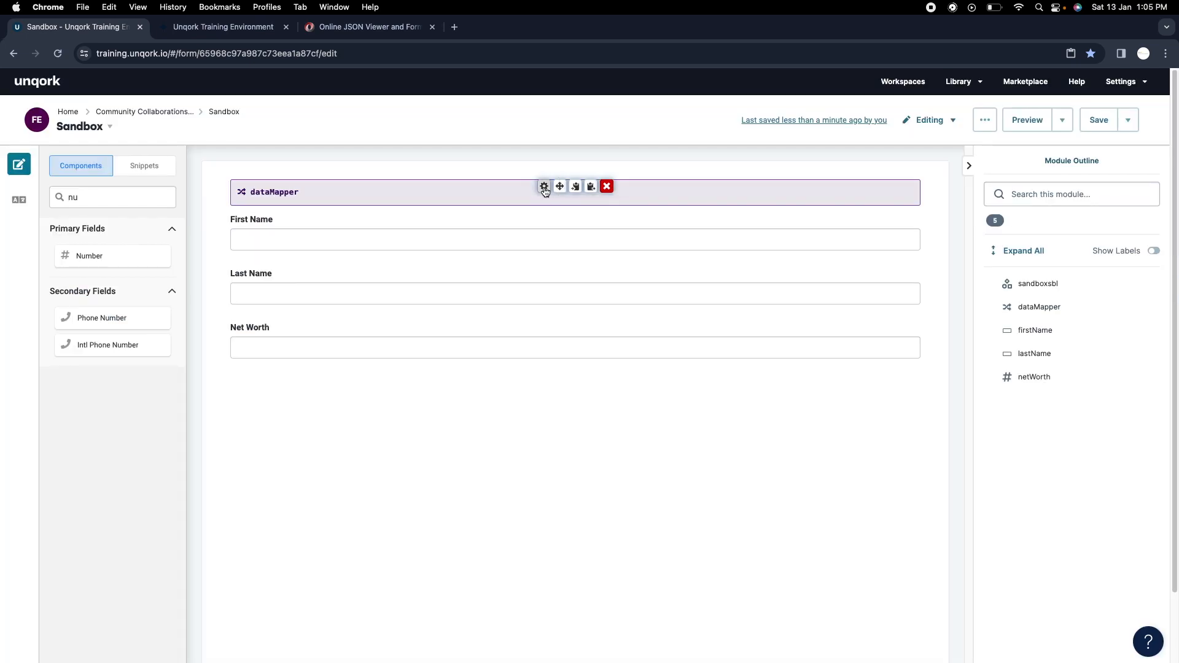
left_click(544, 187)
scroll(676, 368, "down", 10)
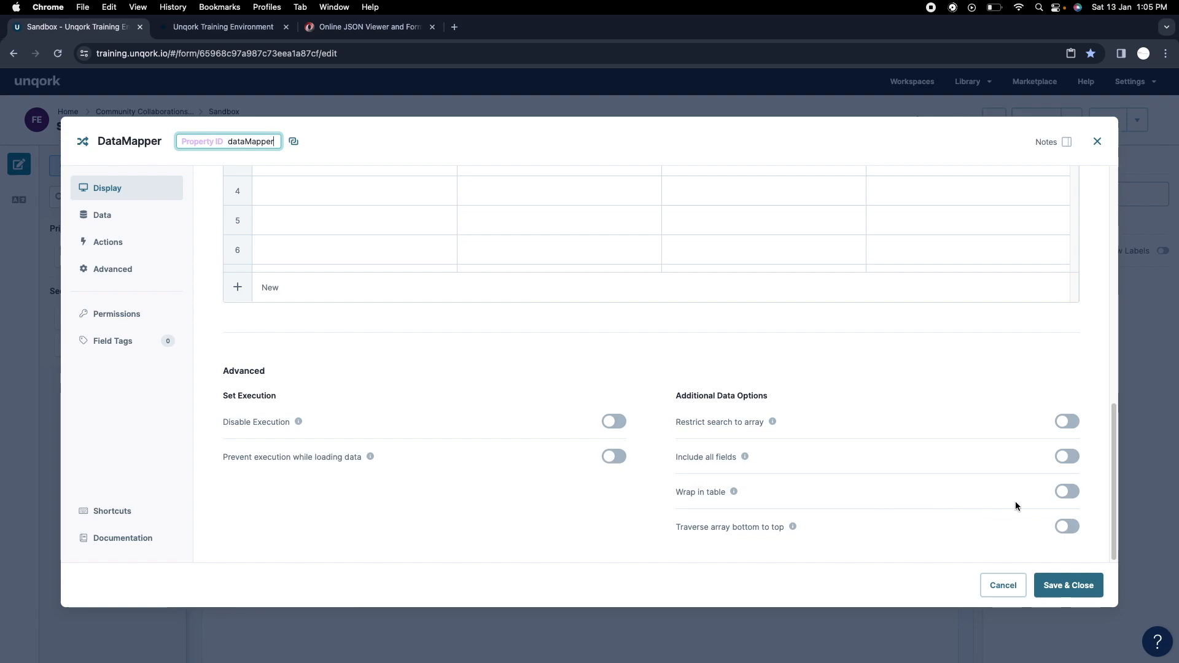
left_click(1069, 495)
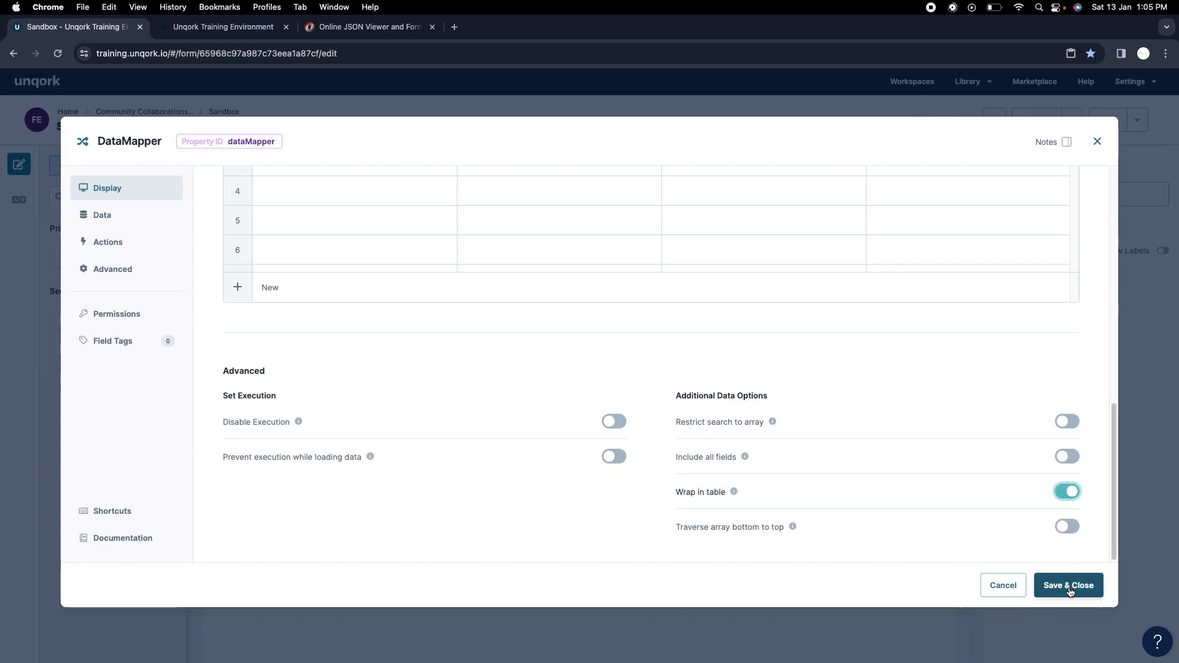
left_click(1069, 588)
left_click(1098, 121)
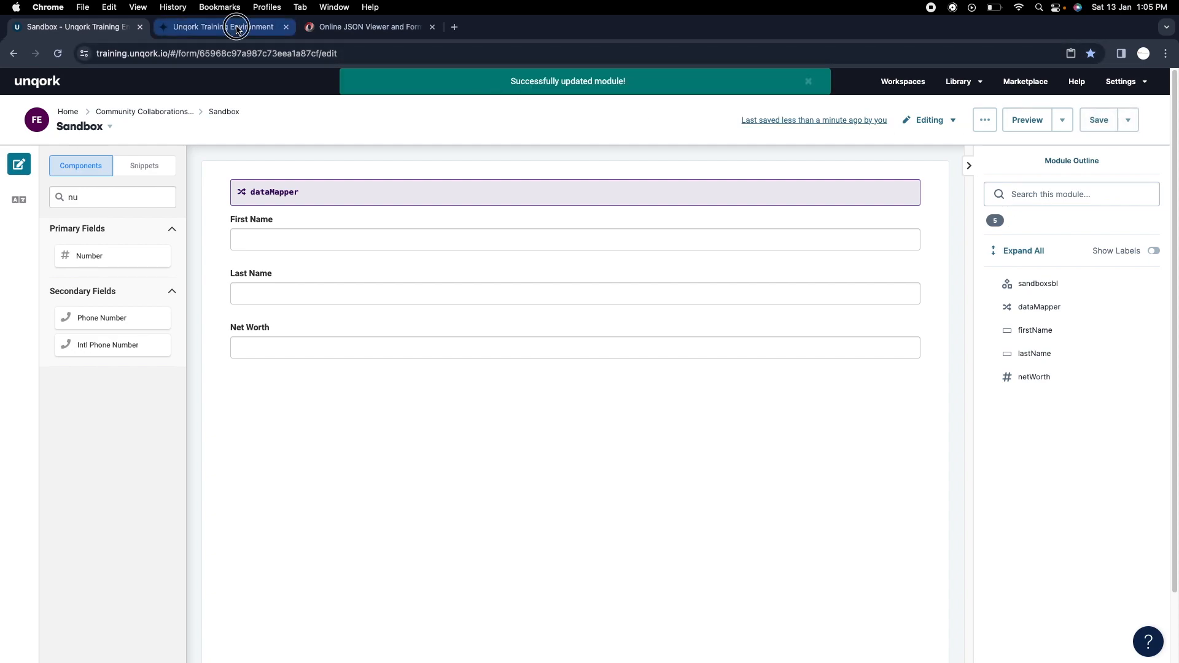
Step: Reload the preview page with a cleared console and enter Net Worth 3434, Last Name 3434 and First Name ewwewe
left_click(236, 26)
left_click(59, 53)
left_click(108, 139)
left_click(138, 201)
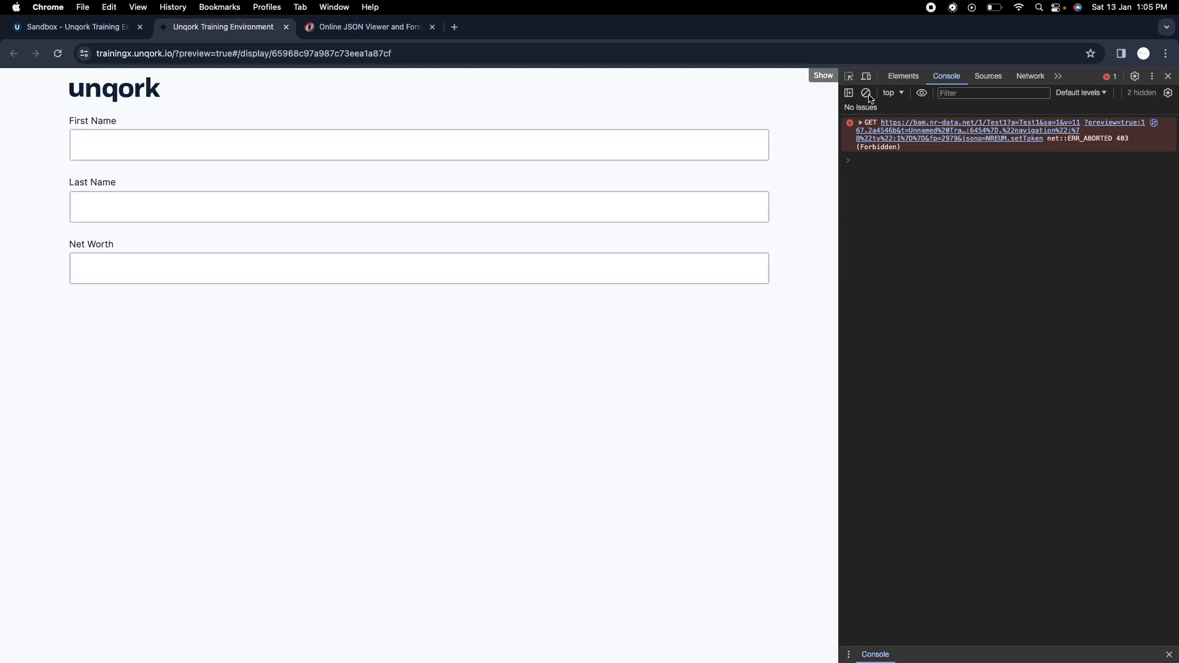
left_click(866, 93)
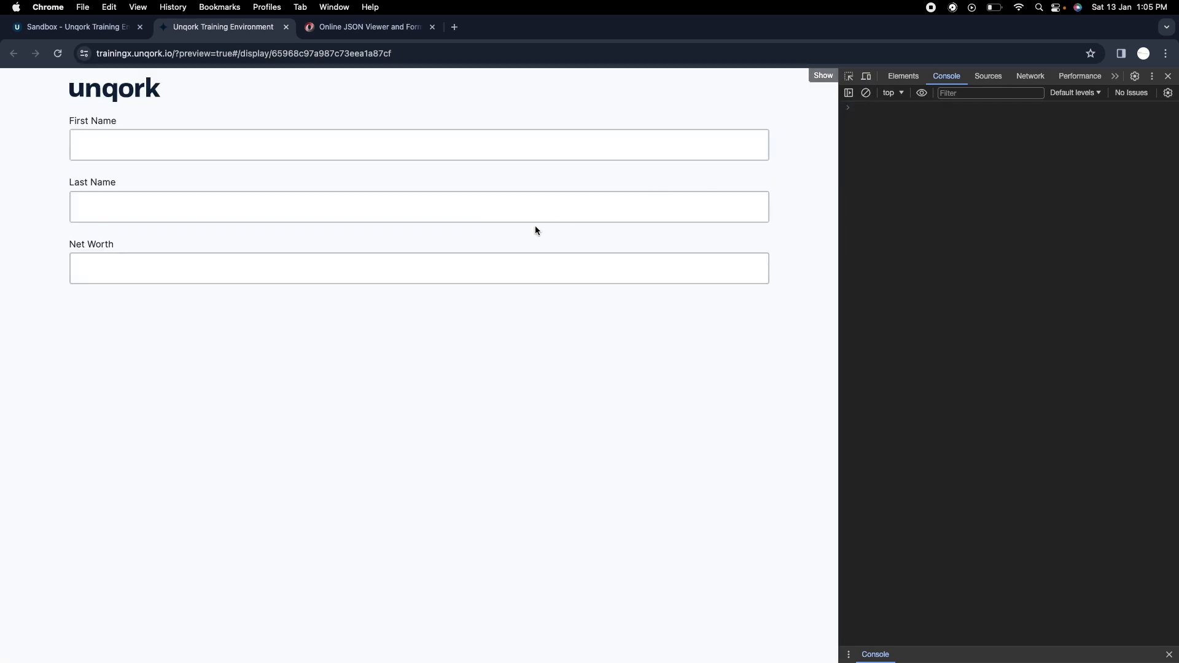
left_click(483, 256)
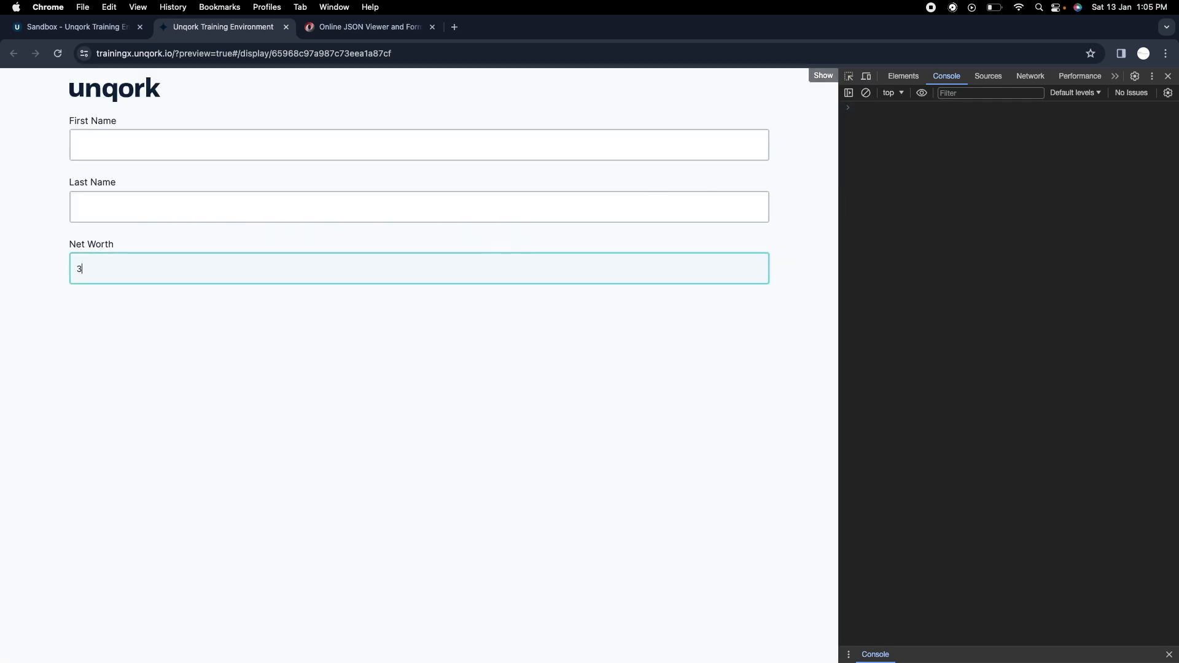
left_click(357, 214)
left_click(363, 151)
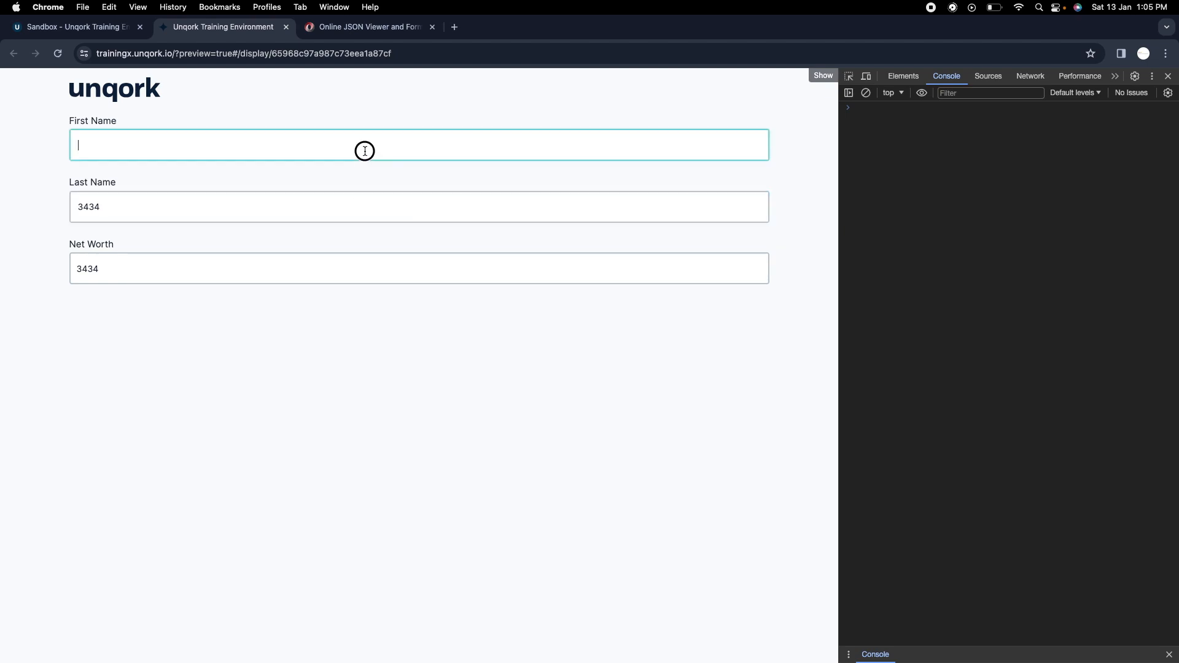
type("ewwewe")
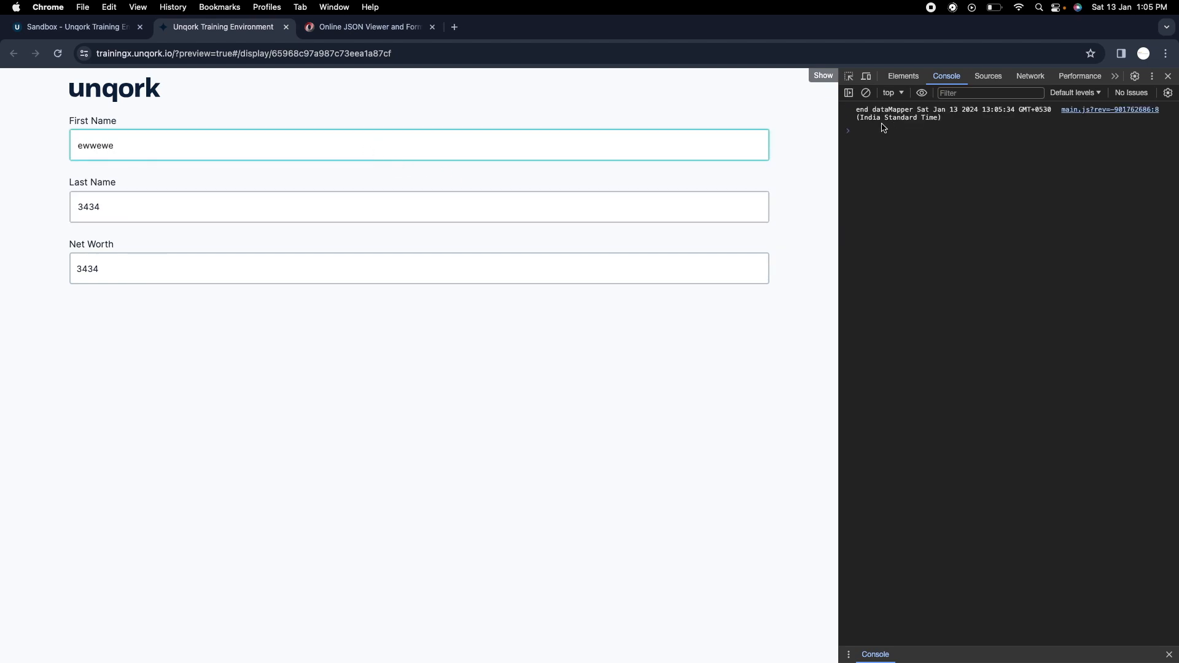
Step: Clear the console, rerun angular.element('.unqorkio-form').scope().submission and inspect the dataMapper value in the submission data
left_click(865, 93)
key("Up")
key("Return")
left_click(860, 130)
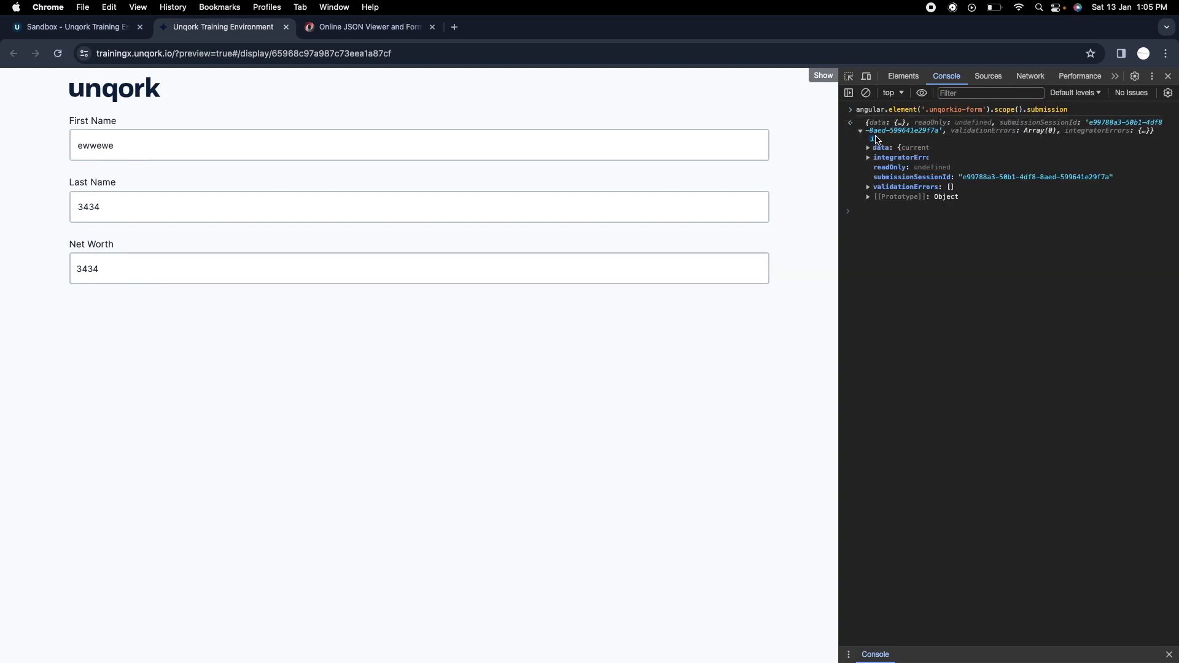
left_click(878, 148)
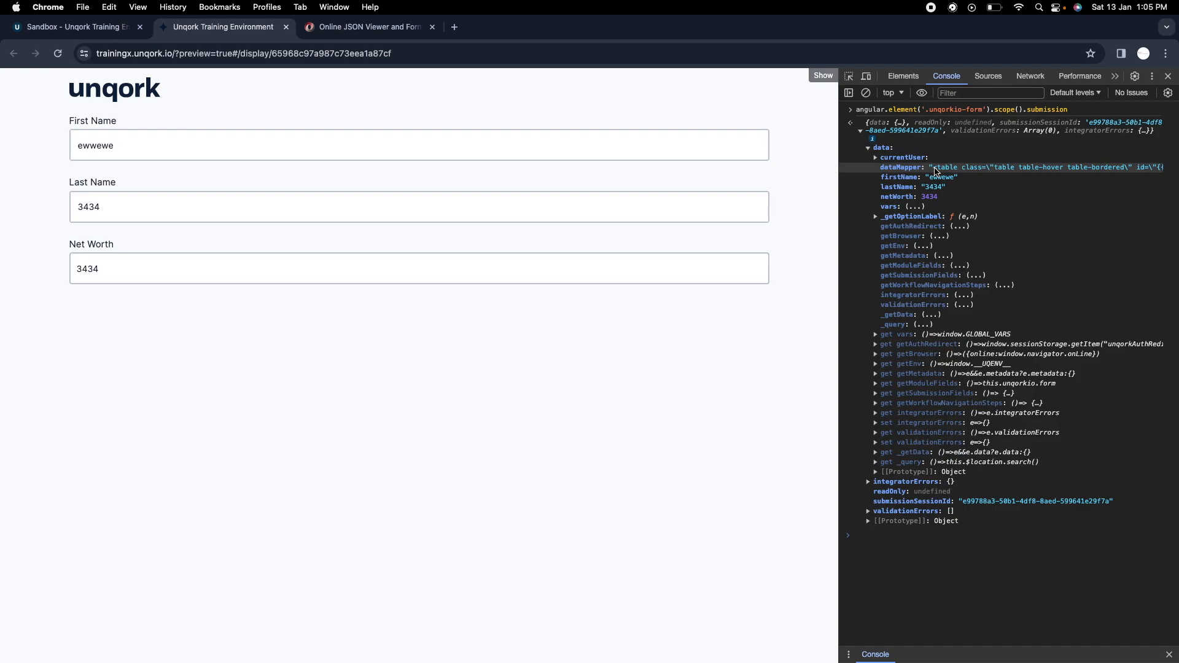
left_click_drag(933, 168, 994, 170)
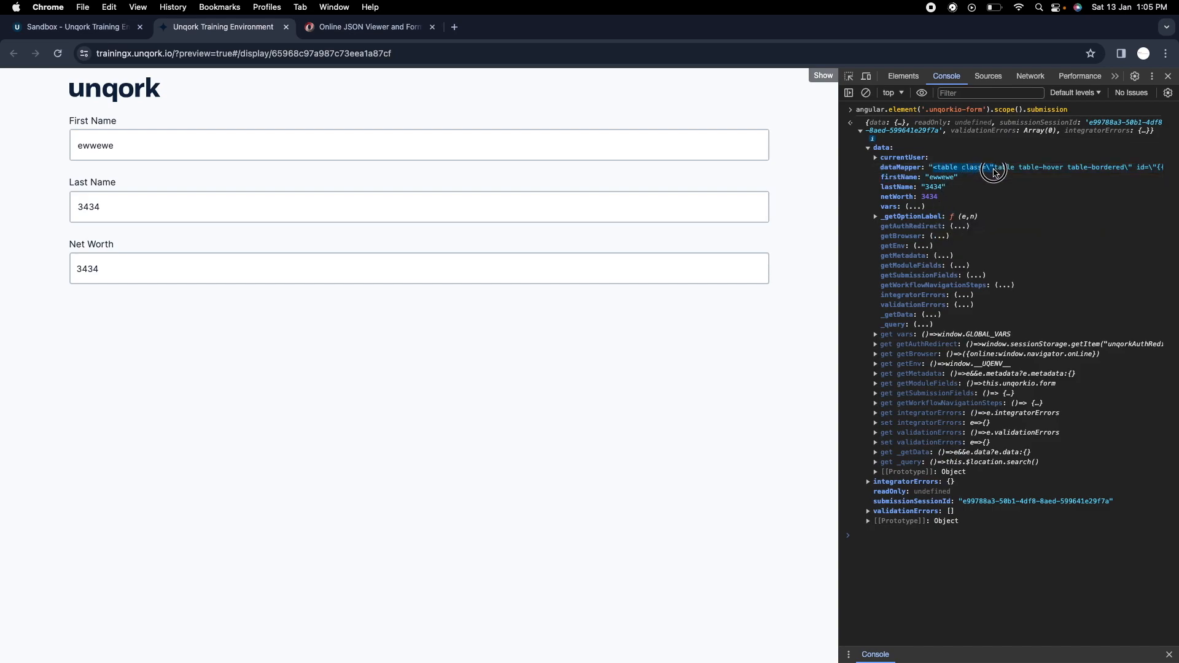
Step: Widen the developer console and copy the string contents of the dataMapper value
right_click(980, 166)
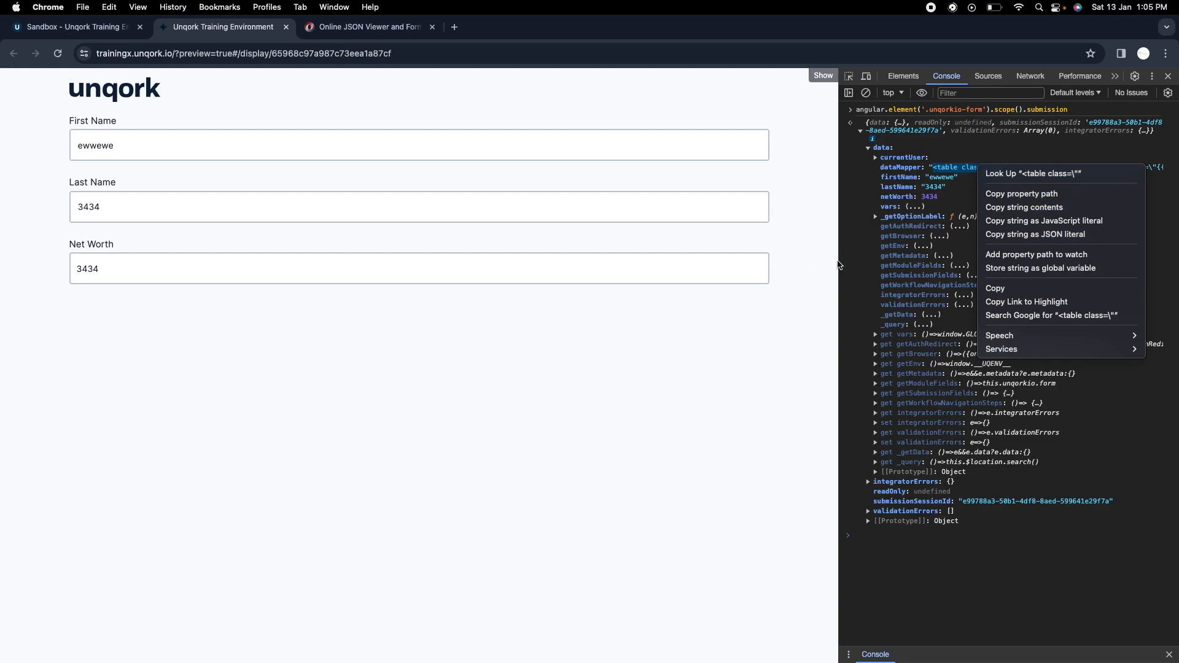
left_click(834, 275)
left_click_drag(838, 300, 426, 309)
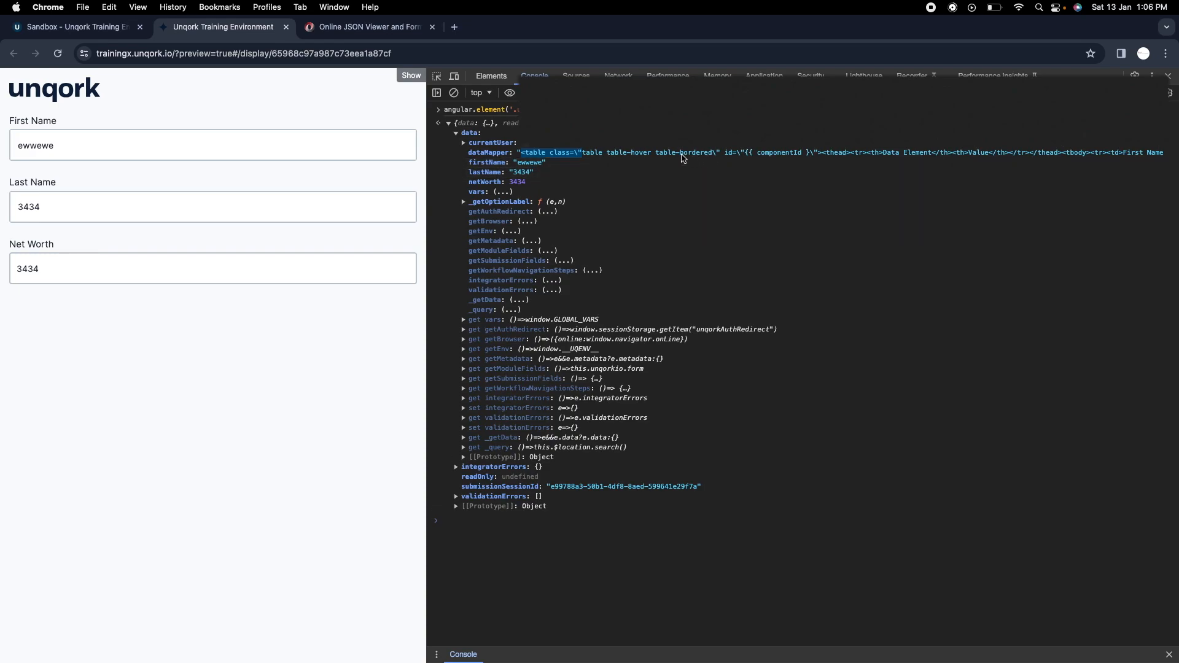
right_click(682, 158)
left_click(717, 177)
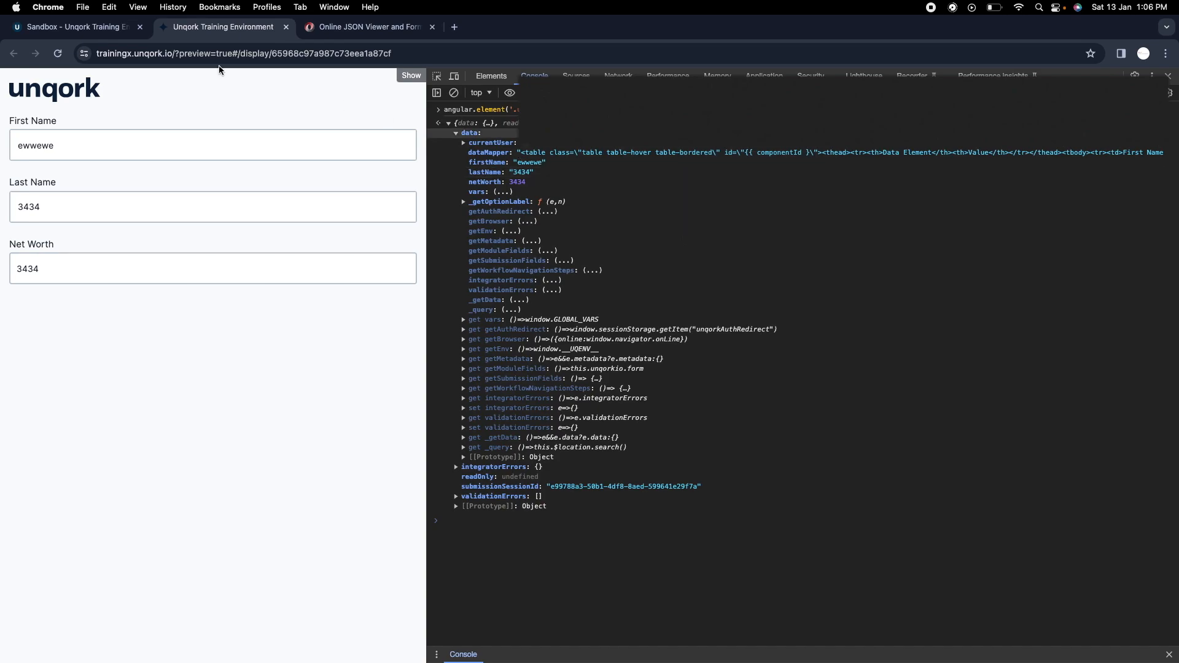
Step: Find the Content component and add it between Last Name and Net Worth with its default settings
left_click(92, 27)
double_click(135, 204)
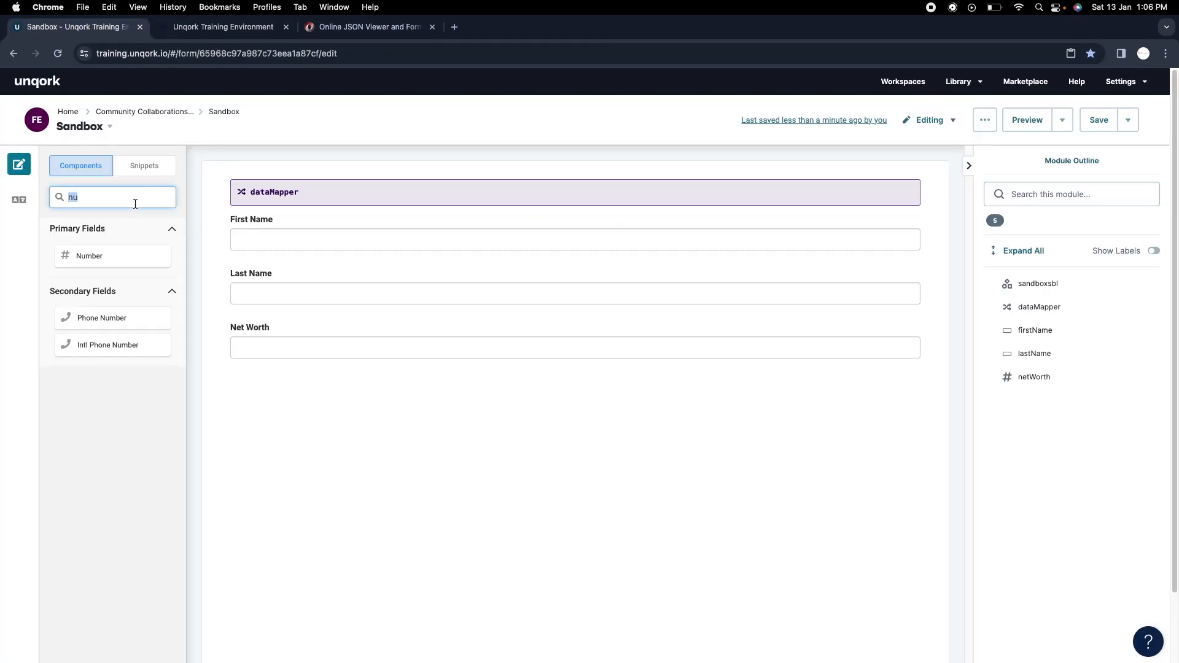
type("con")
left_click_drag(123, 259, 294, 317)
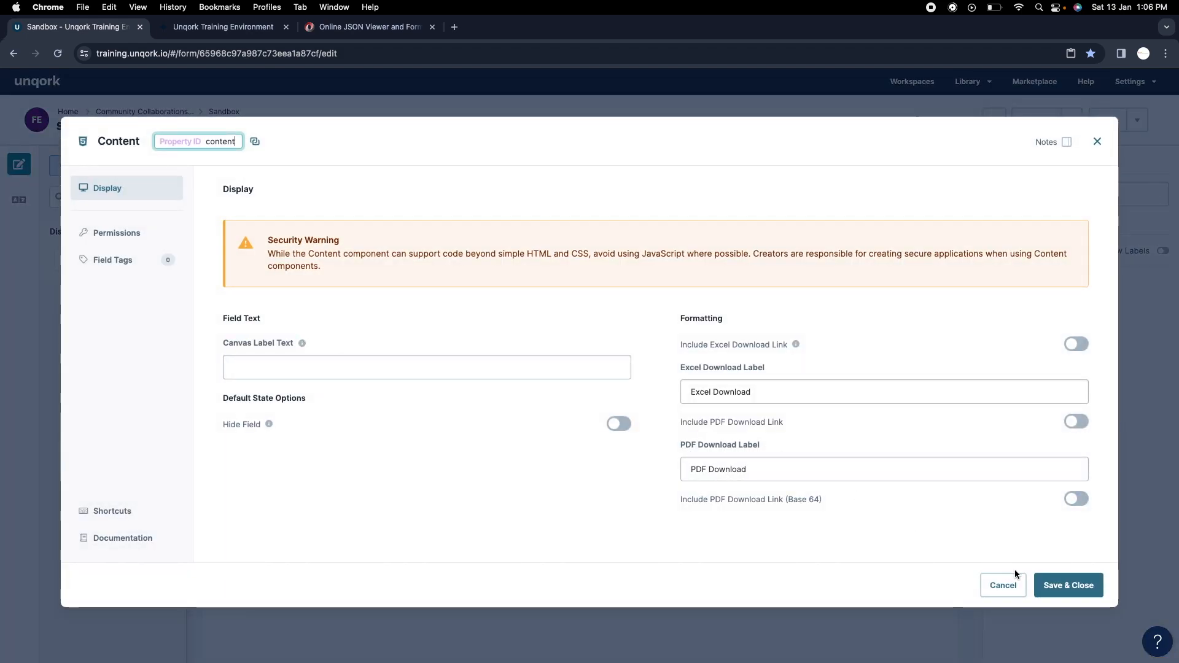
left_click(1069, 585)
Step: Paste the copied table HTML into the Content component, save the module and reload the preview page
key("super+v")
left_click(1098, 119)
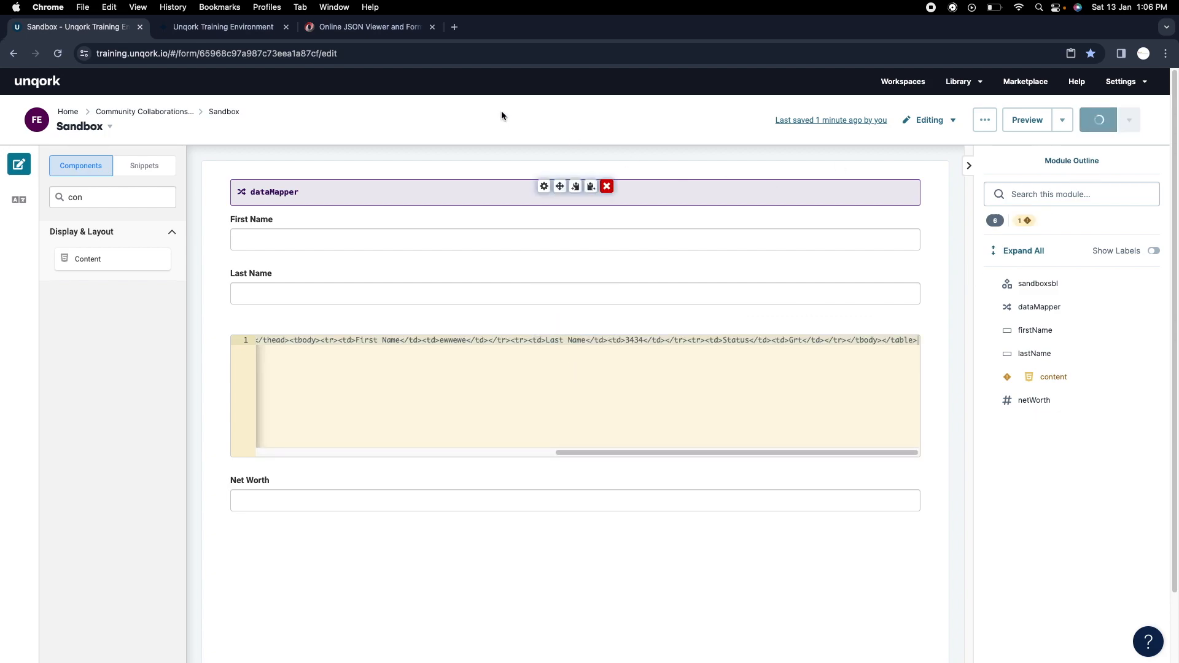
left_click(222, 27)
left_click(60, 54)
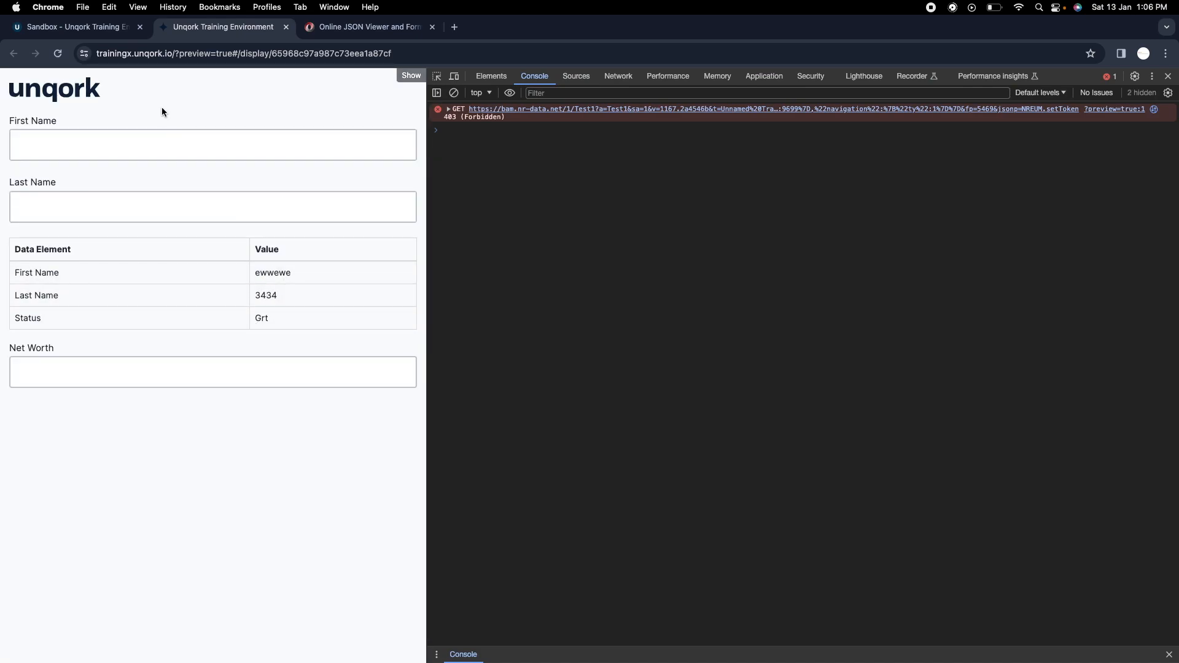
Step: Review the pasted table HTML in the module editor and the DataMapper's Wrap in table setting
left_click(122, 41)
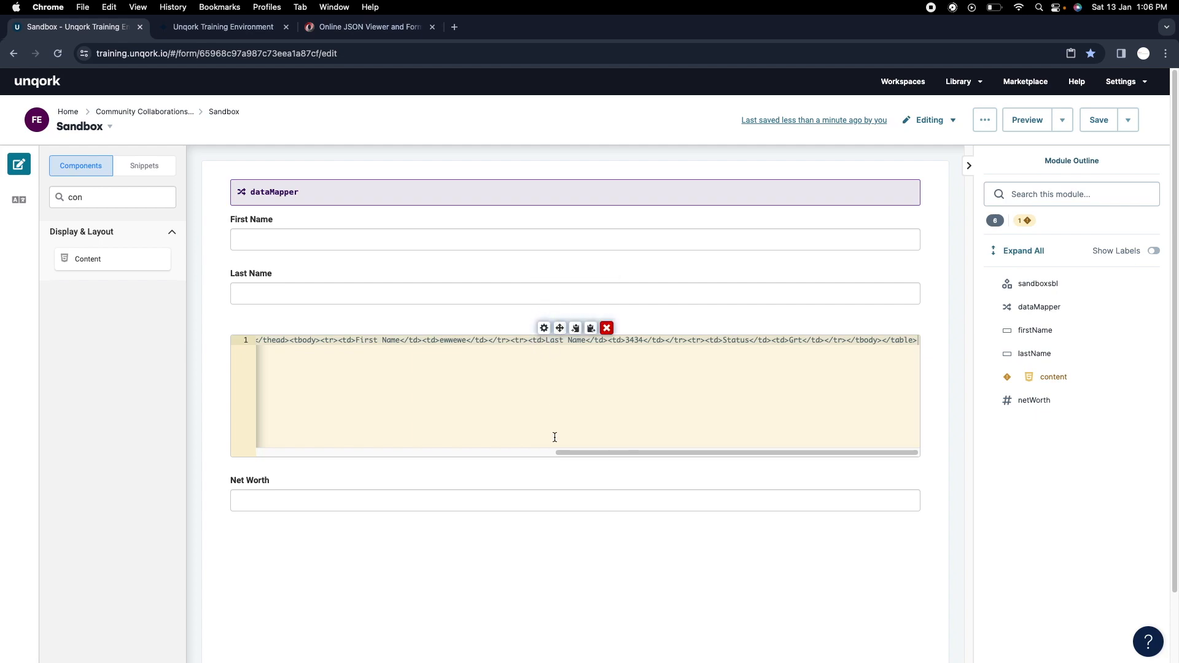
left_click_drag(570, 453, 418, 441)
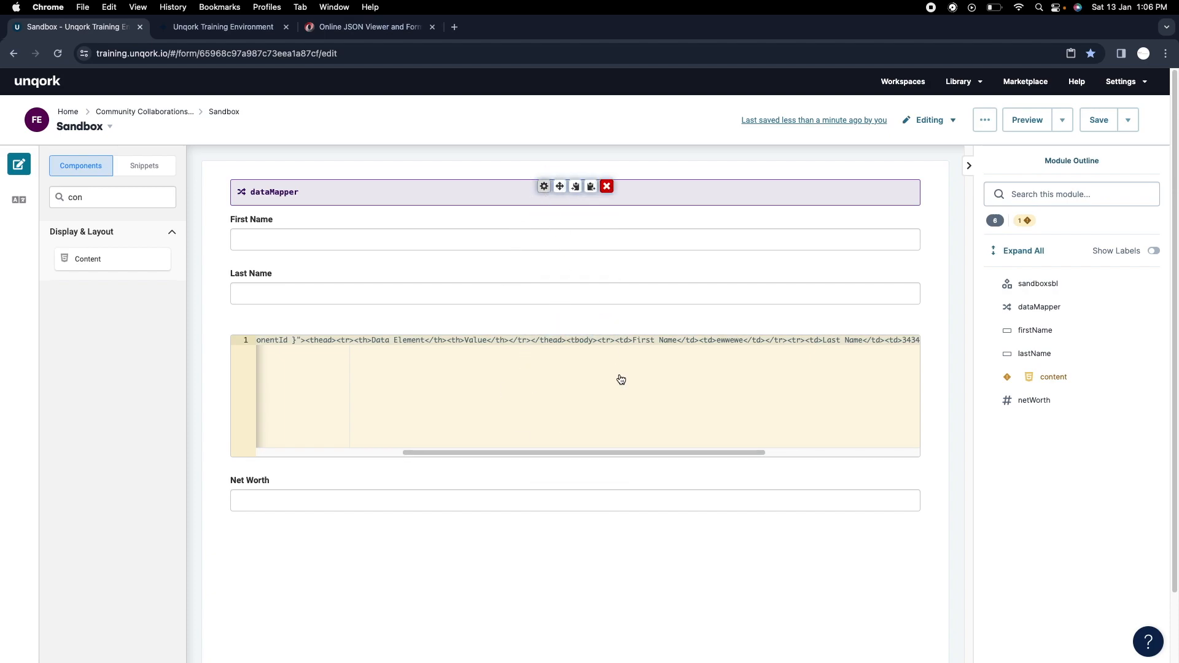
scroll(705, 457, "down", 10)
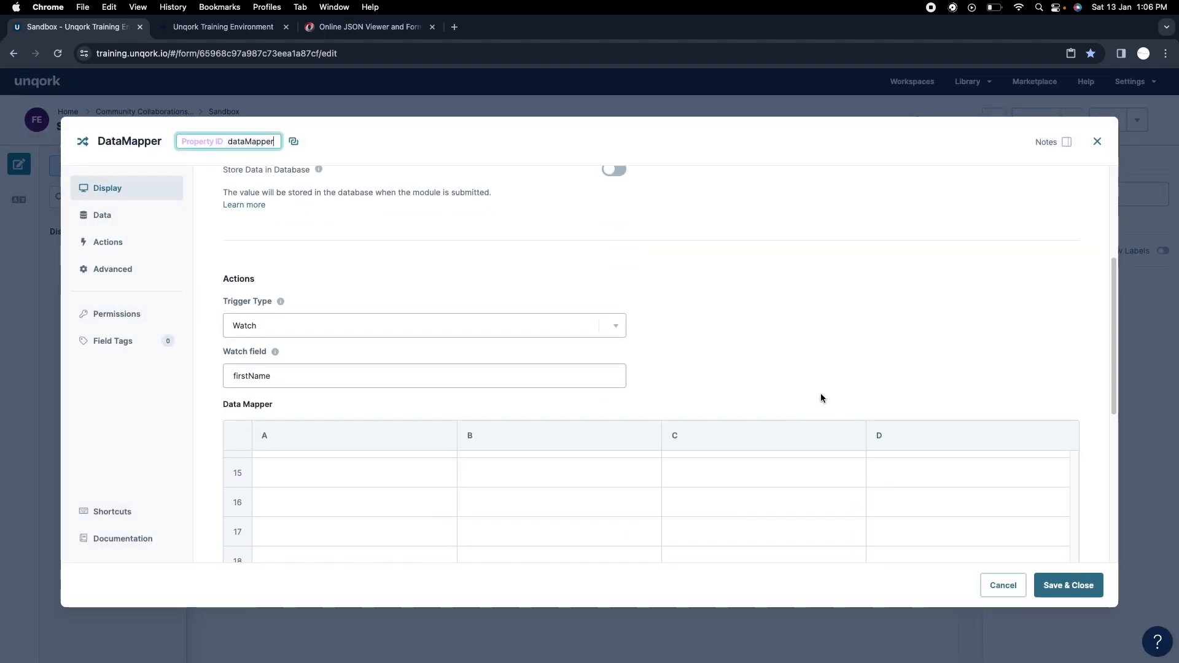
scroll(821, 398, "down", 6)
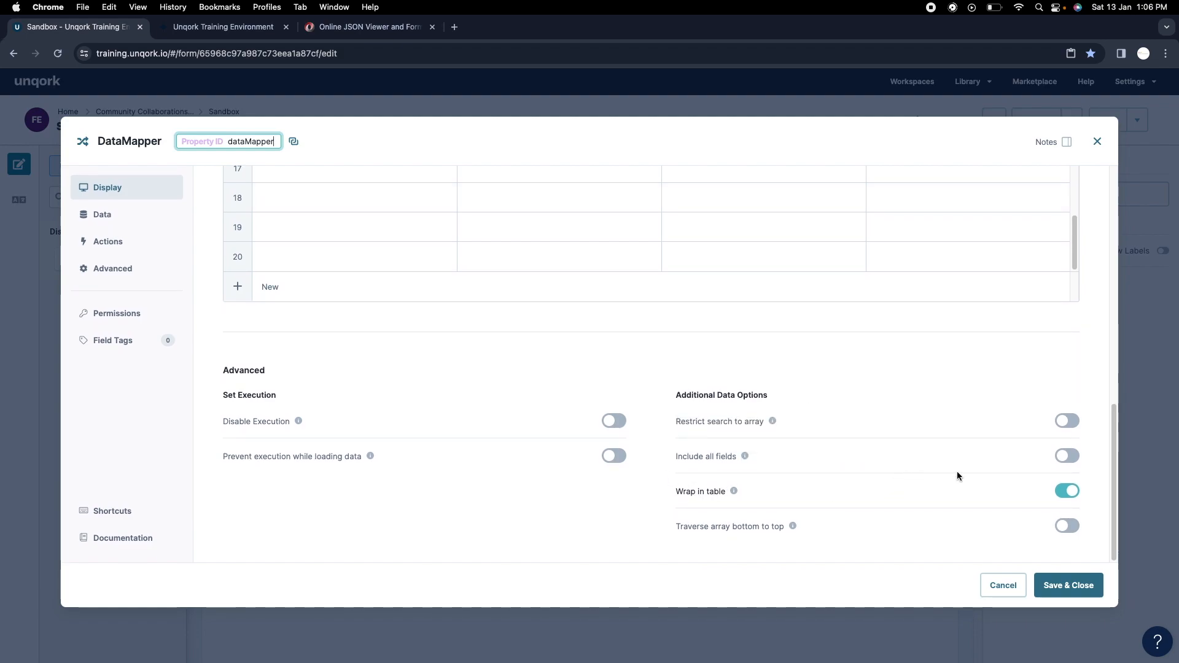
left_click(1067, 584)
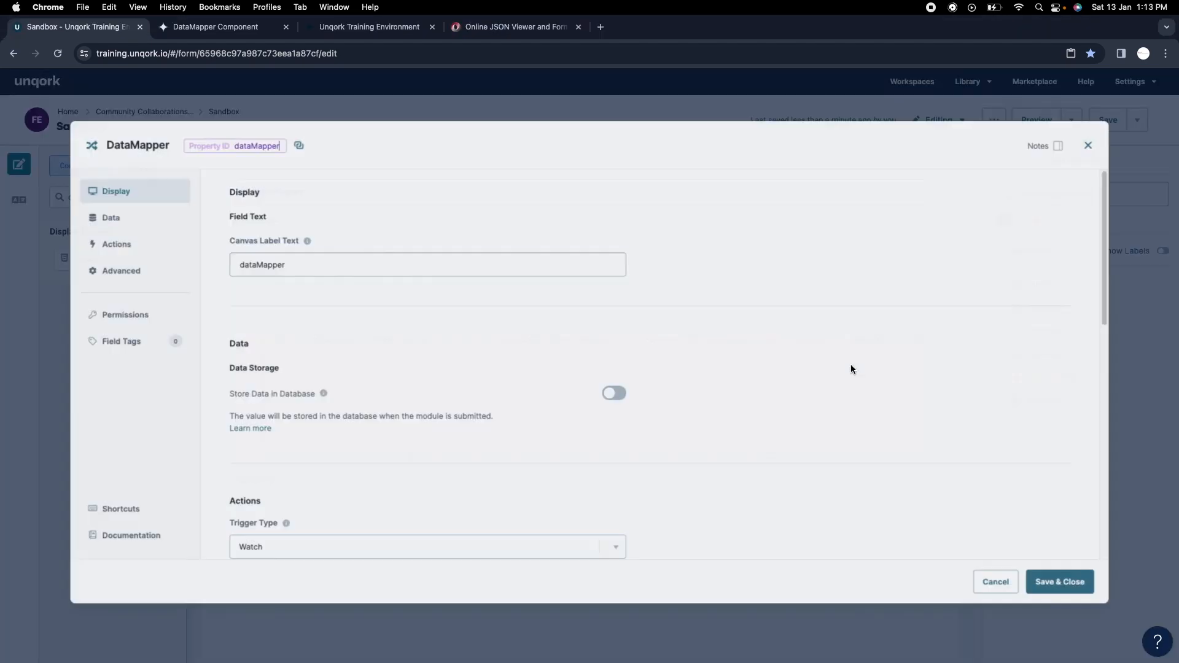
Step: Compare the DataMapper's advanced options with their descriptions on the DataMapper Component documentation page
scroll(853, 366, "down", 10)
scroll(860, 374, "down", 1)
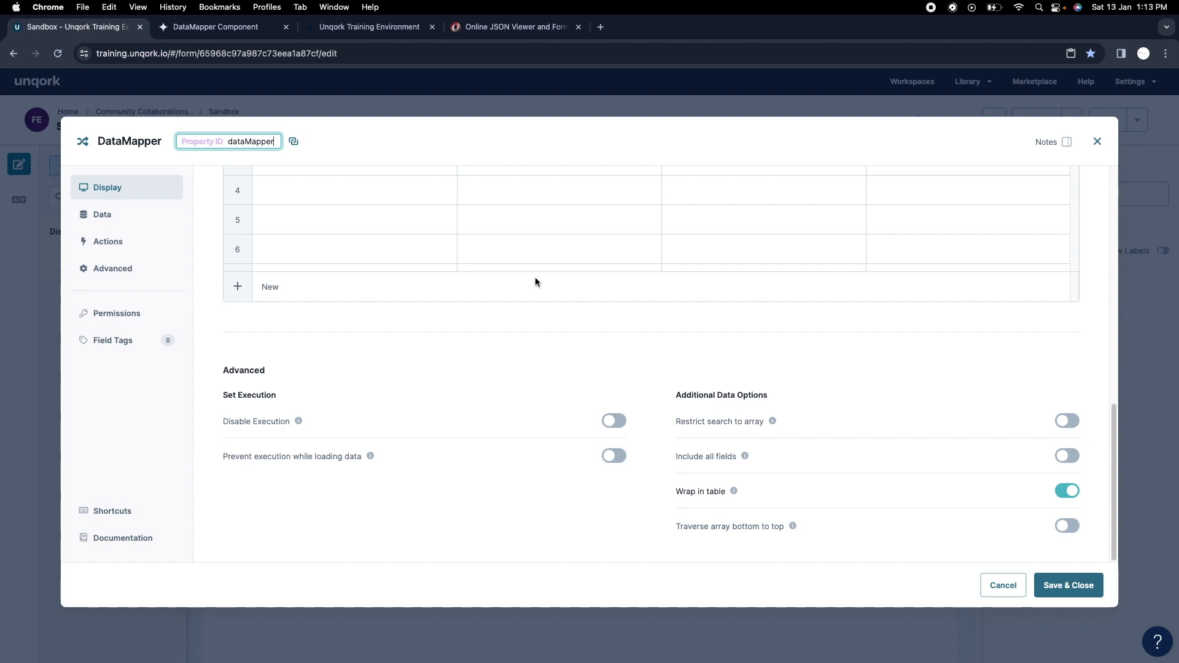
left_click(368, 27)
left_click(234, 27)
scroll(870, 402, "down", 1)
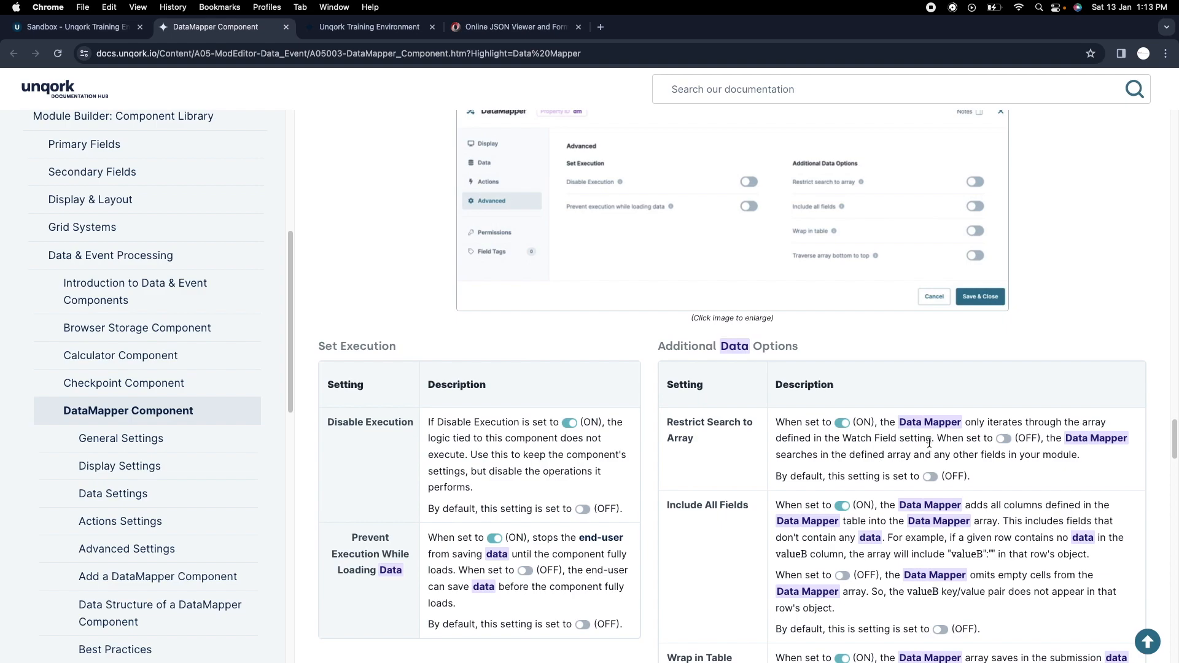
left_click(67, 27)
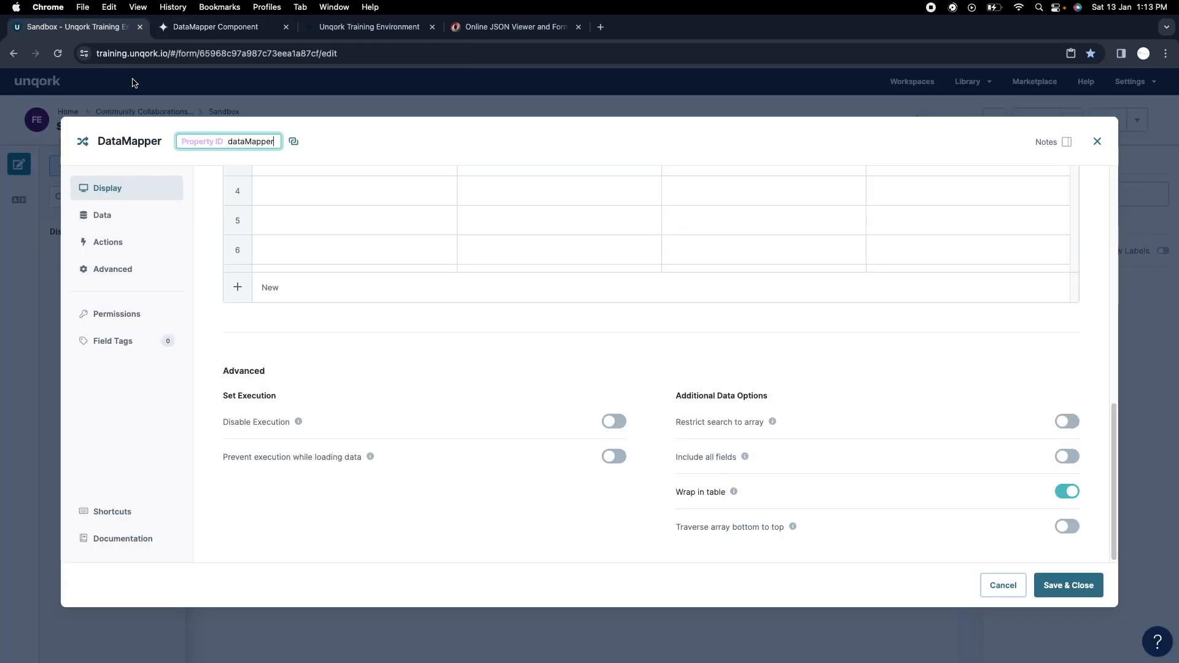
Step: Review the DataMapper's watch field, mapping rows and additional data options such as Restrict search to array
scroll(421, 396, "up", 15)
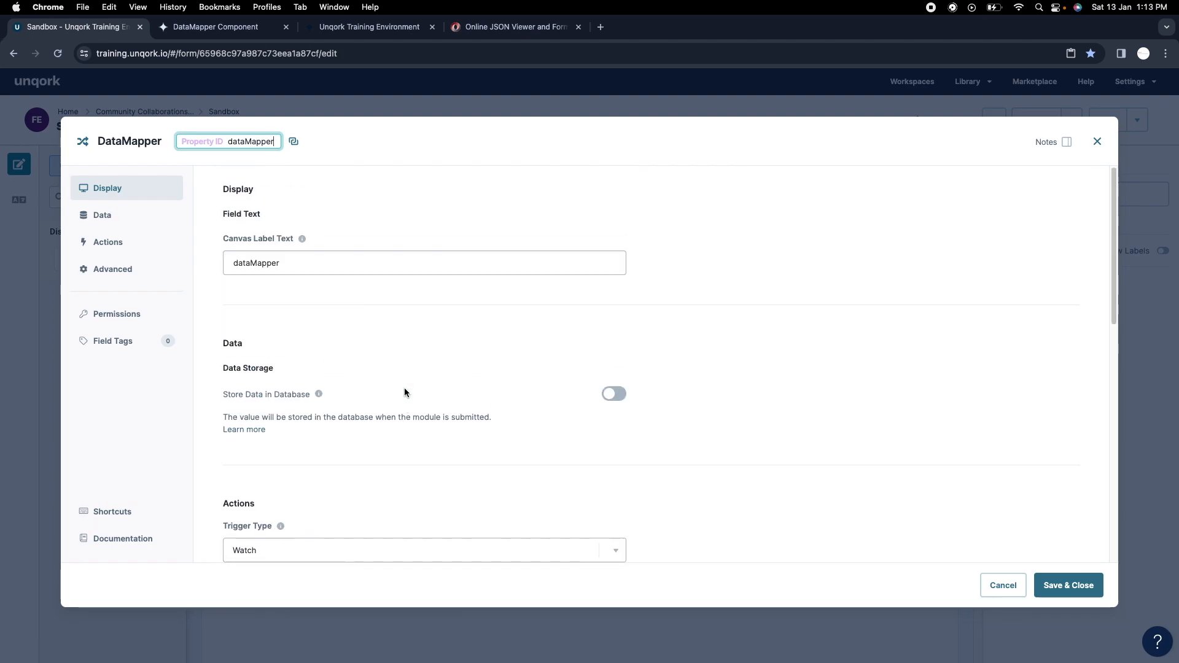
scroll(395, 407, "down", 3)
left_click(329, 499)
scroll(745, 505, "down", 15)
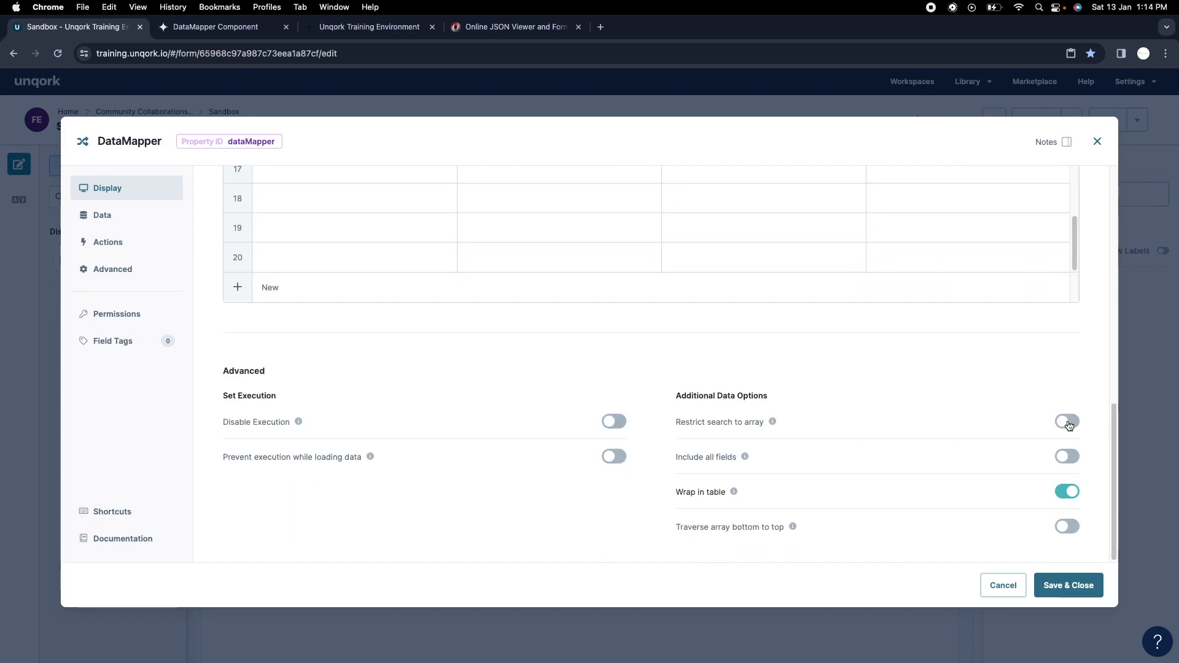
scroll(578, 406, "up", 10)
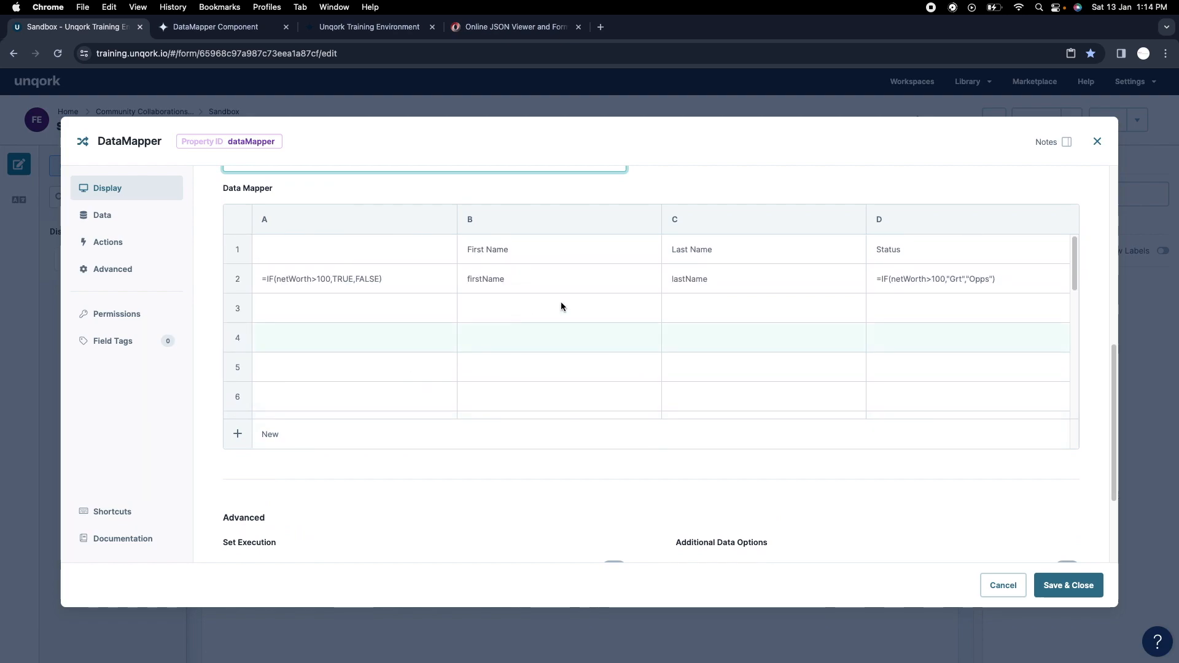
scroll(731, 221, "up", 8)
scroll(679, 387, "down", 5)
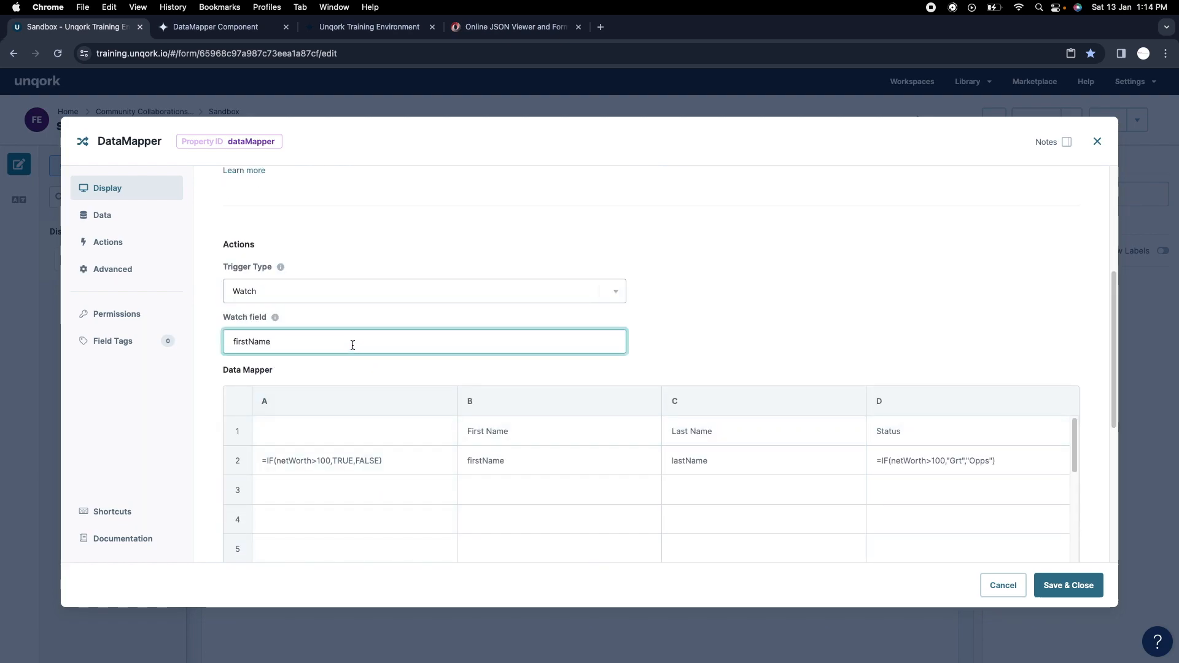
scroll(843, 429, "down", 5)
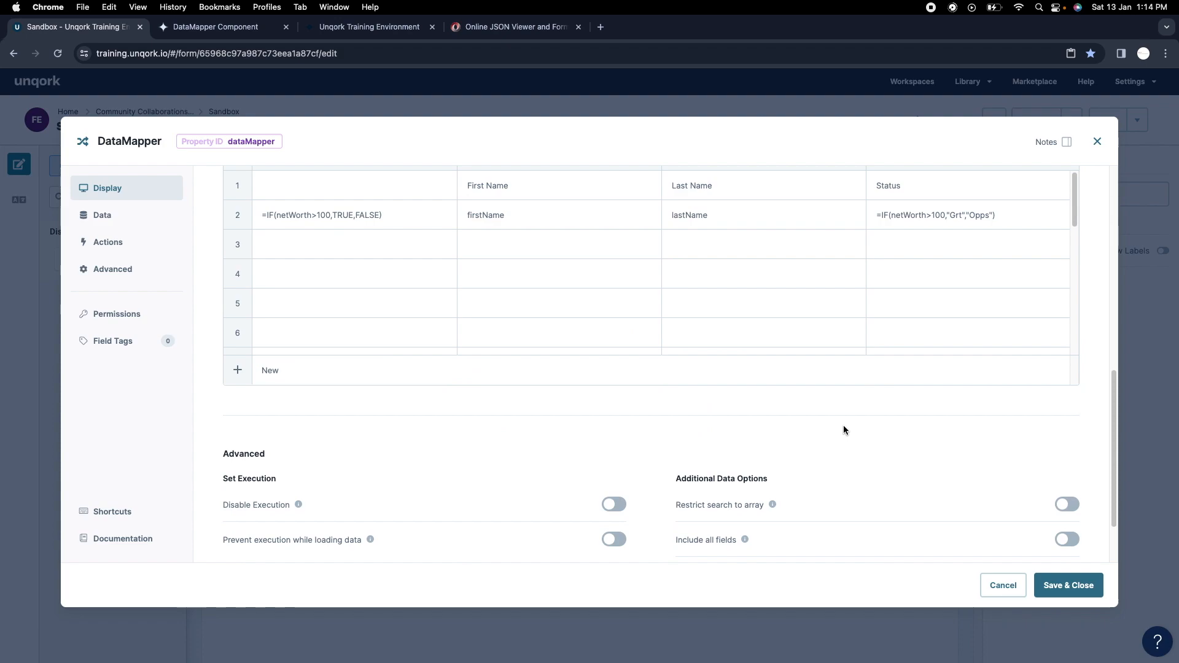
scroll(843, 429, "down", 2)
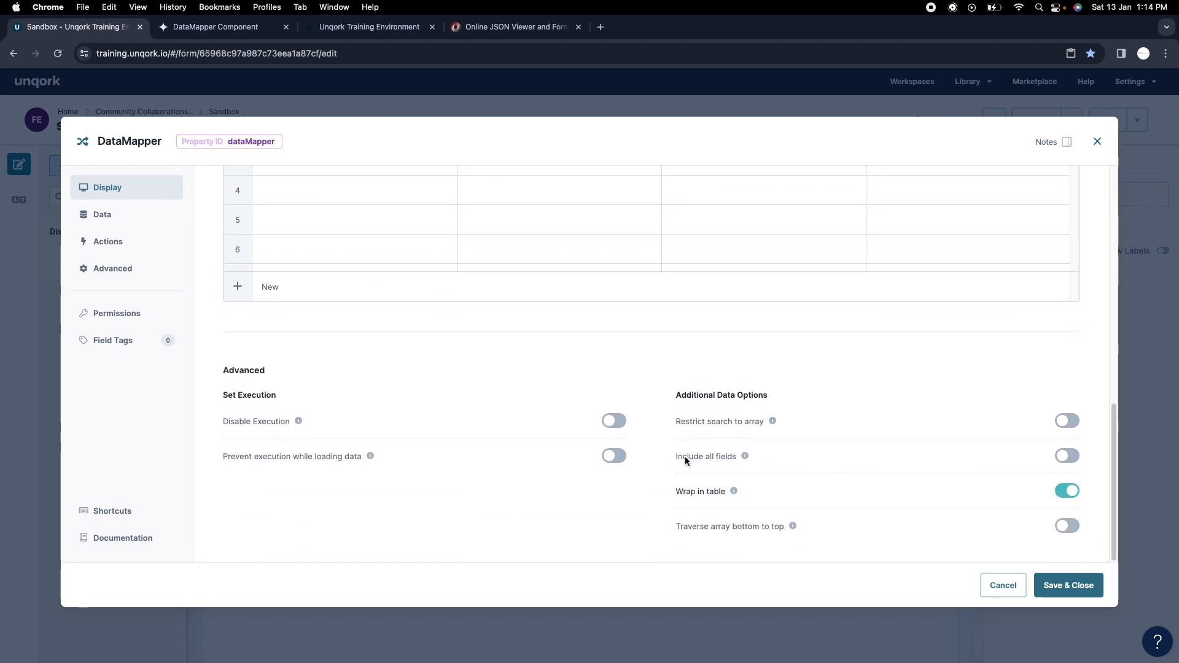
scroll(477, 399, "up", 3)
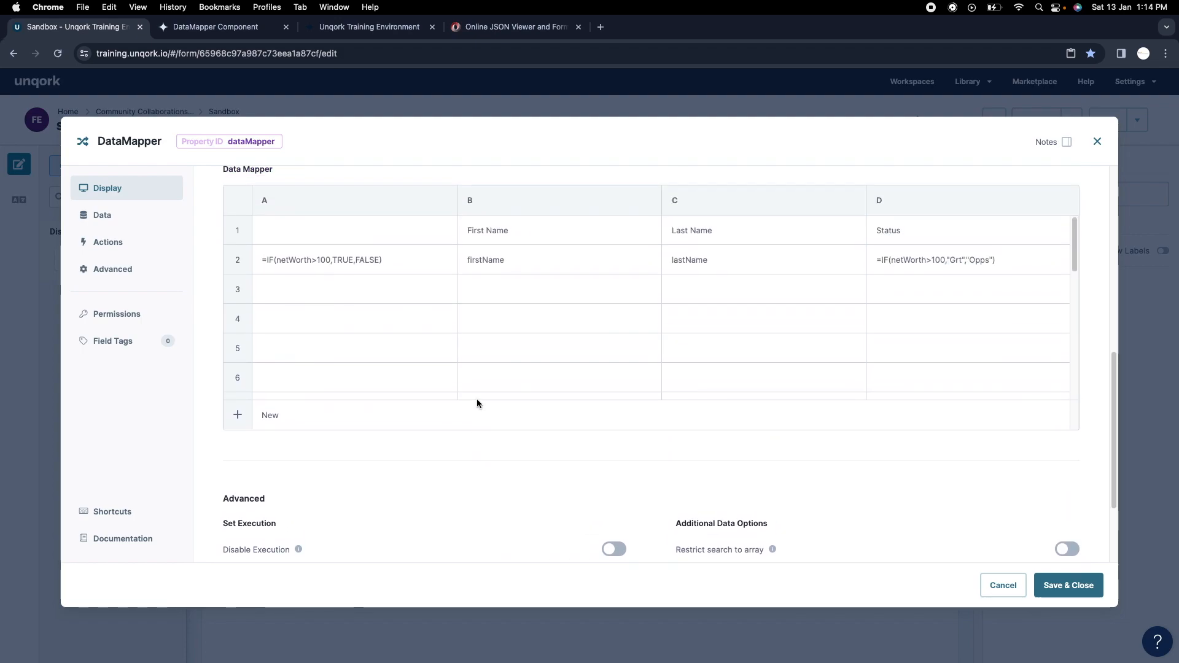
scroll(963, 466, "down", 3)
scroll(258, 347, "up", 8)
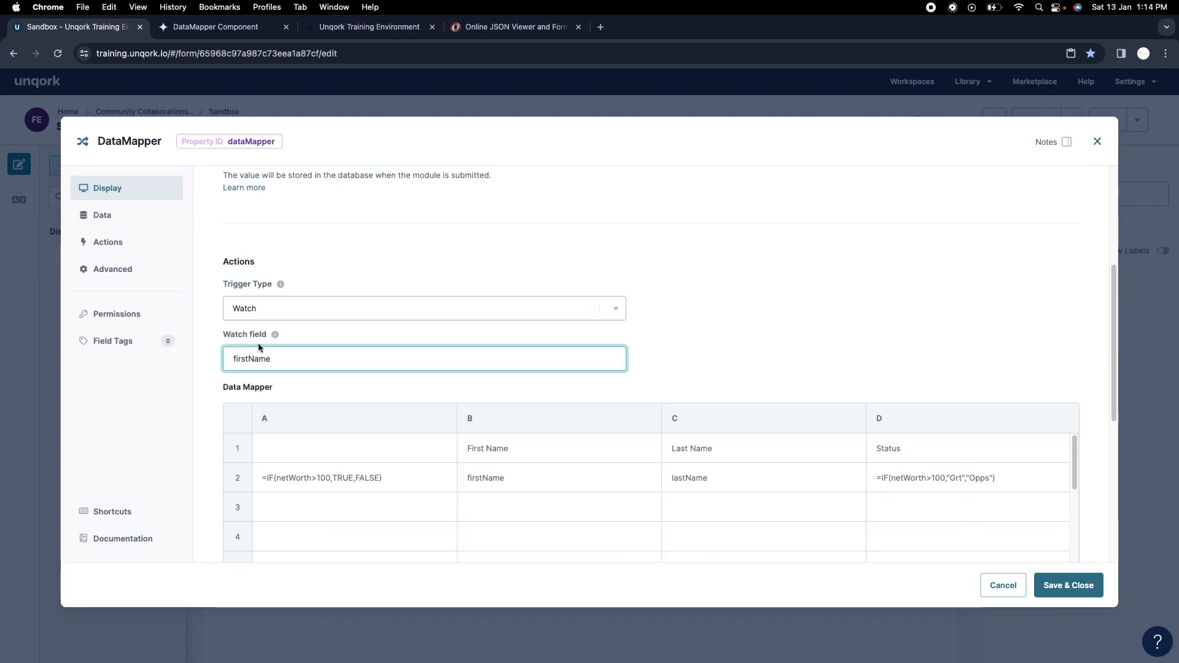
Step: Examine the row 2 filter and the empty row 3 cells of the Data Mapper table alongside the Include all fields option
left_click(313, 506)
left_click(524, 495)
scroll(642, 491, "down", 1)
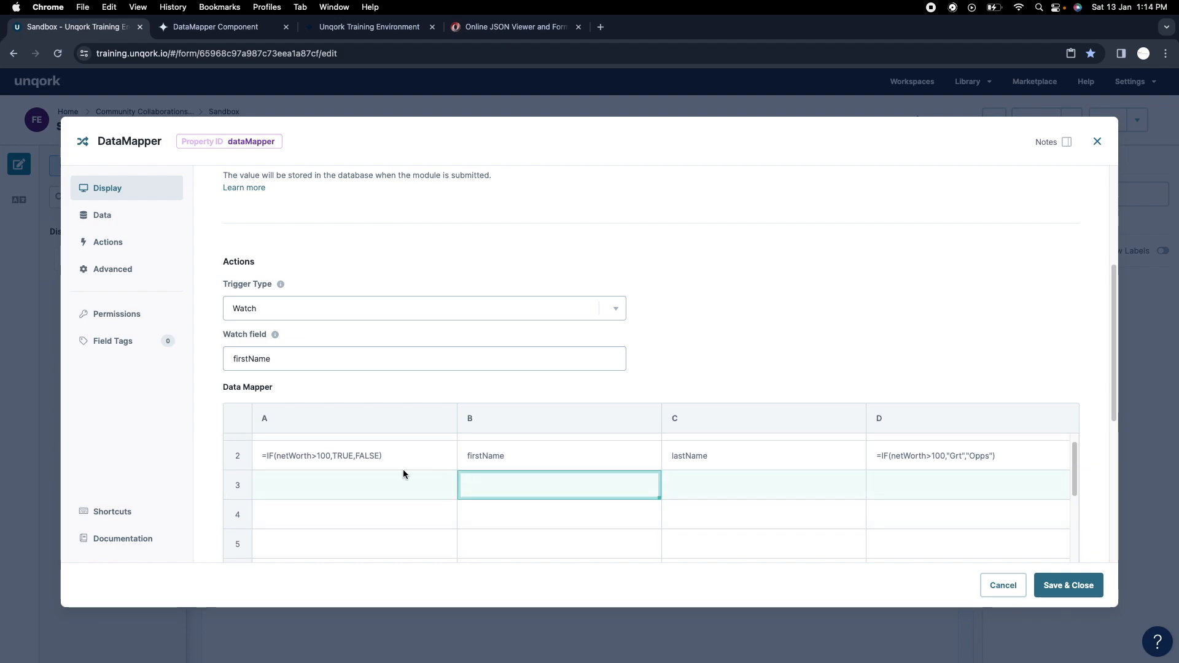
left_click(334, 458)
left_click(380, 477)
left_click(519, 491)
left_click(708, 483)
left_click(529, 483)
scroll(697, 430, "down", 10)
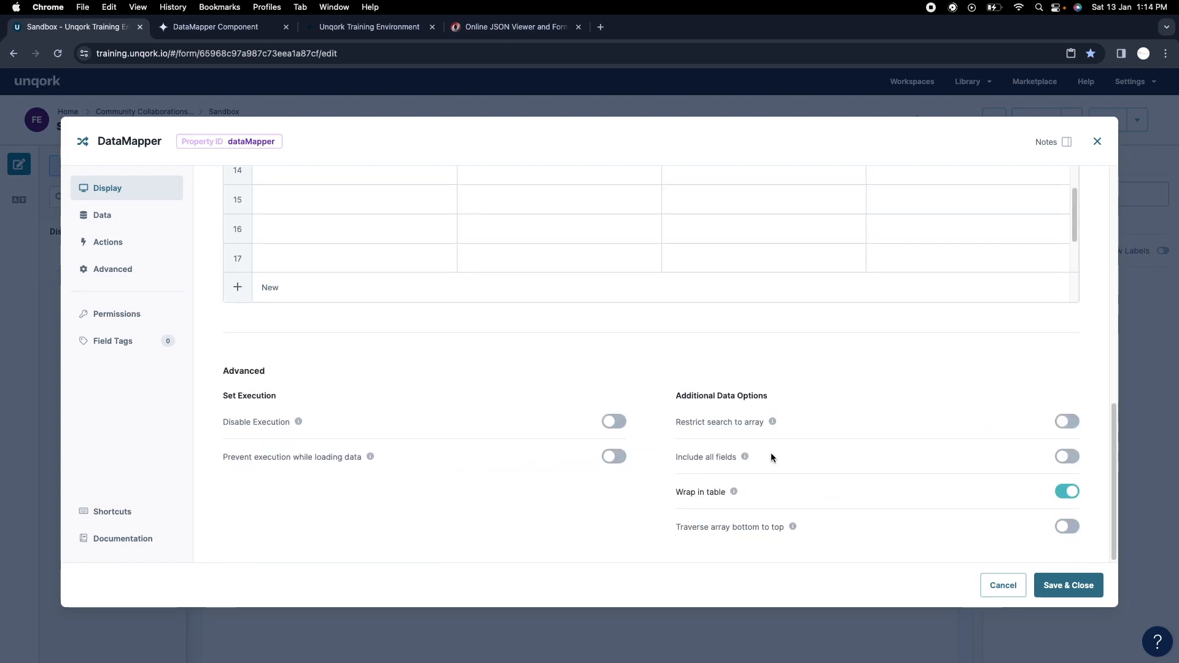
scroll(576, 373, "up", 3)
scroll(790, 440, "down", 3)
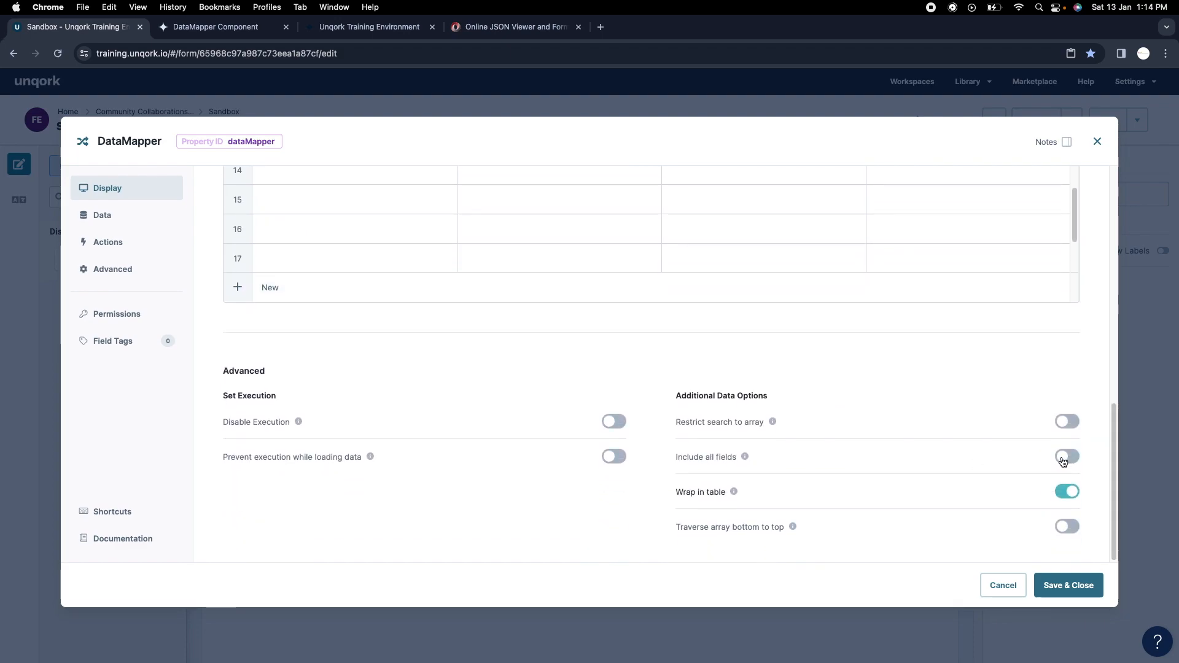
scroll(626, 390, "up", 3)
scroll(631, 394, "up", 5)
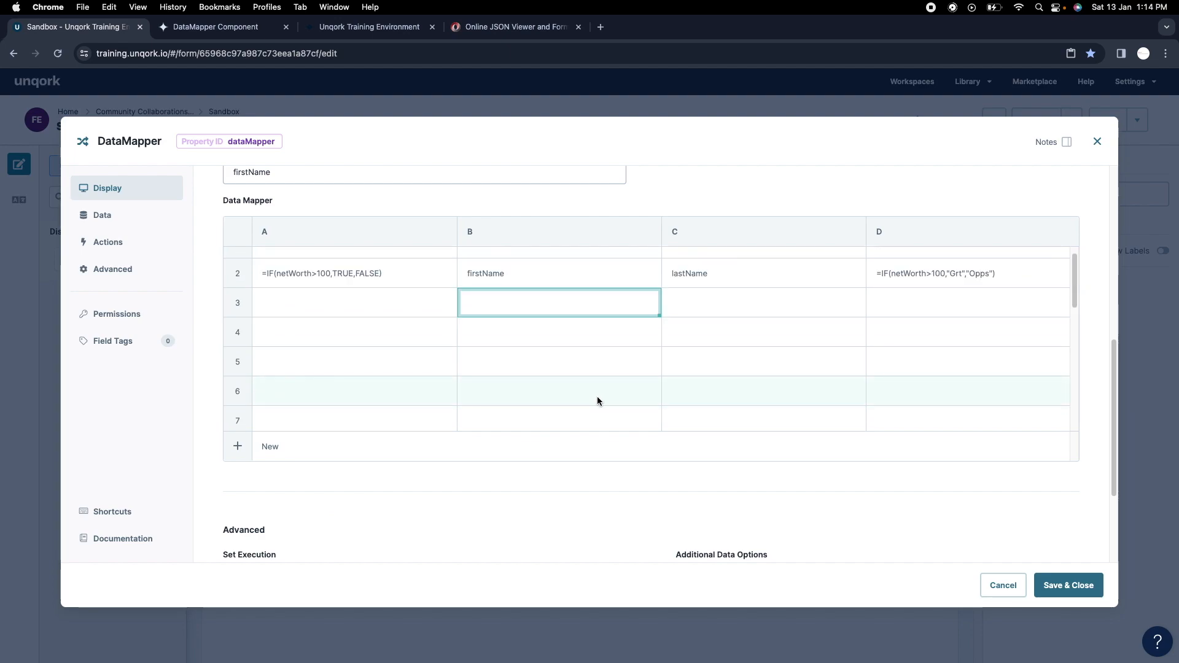
Step: Fill row 3 of the Data Mapper table with dfd in column B, dfdfdf in column C and dfd in column D
left_click(684, 300)
left_click(934, 305)
left_click(587, 297)
type("dfd")
left_click(706, 312)
type("dfdfdf")
left_click(894, 311)
type("dfd")
left_click(518, 311)
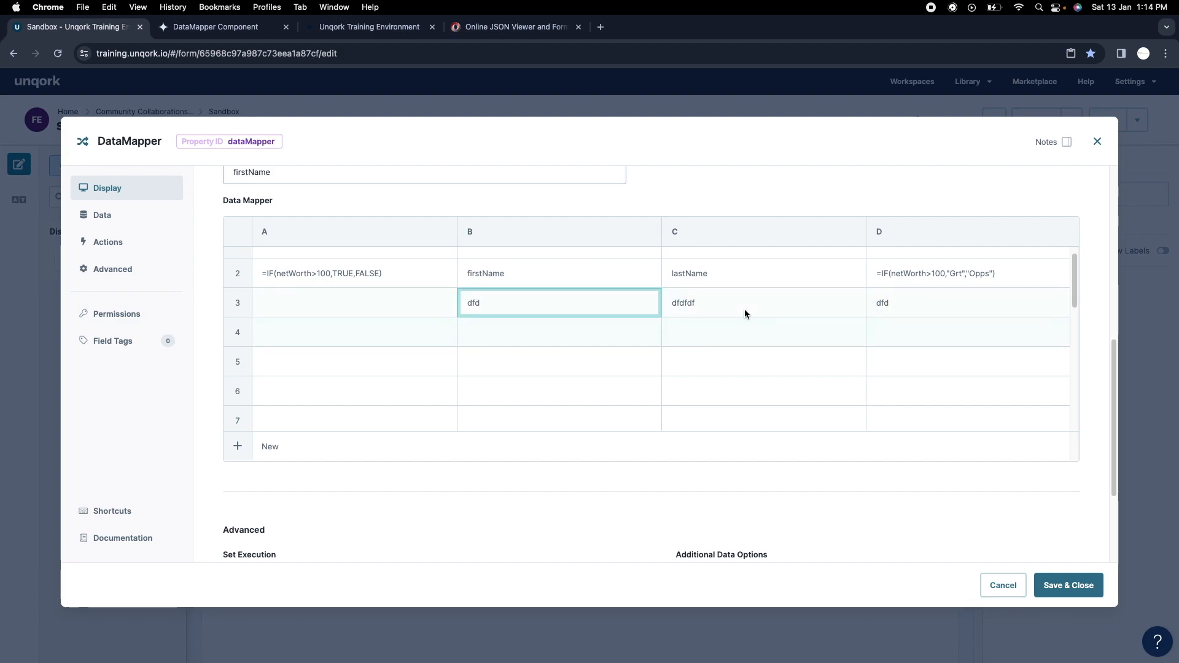
Step: Read the documentation's Additional Data Options descriptions and compare them with the DataMapper's advanced settings
scroll(882, 385, "down", 10)
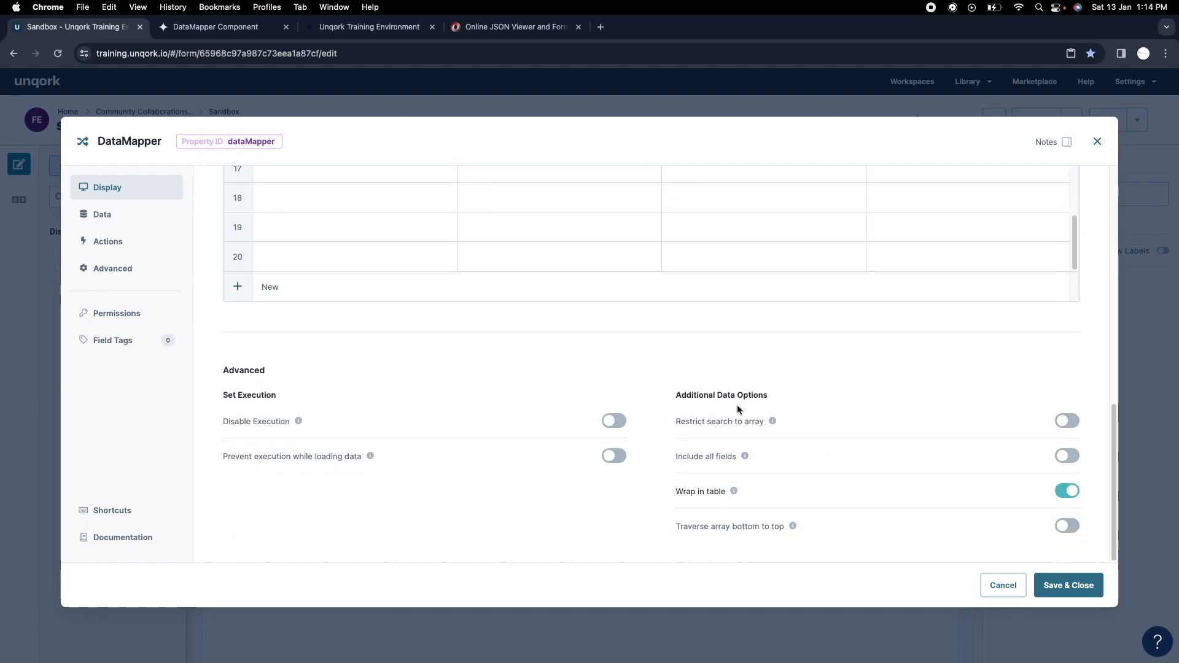
left_click(203, 35)
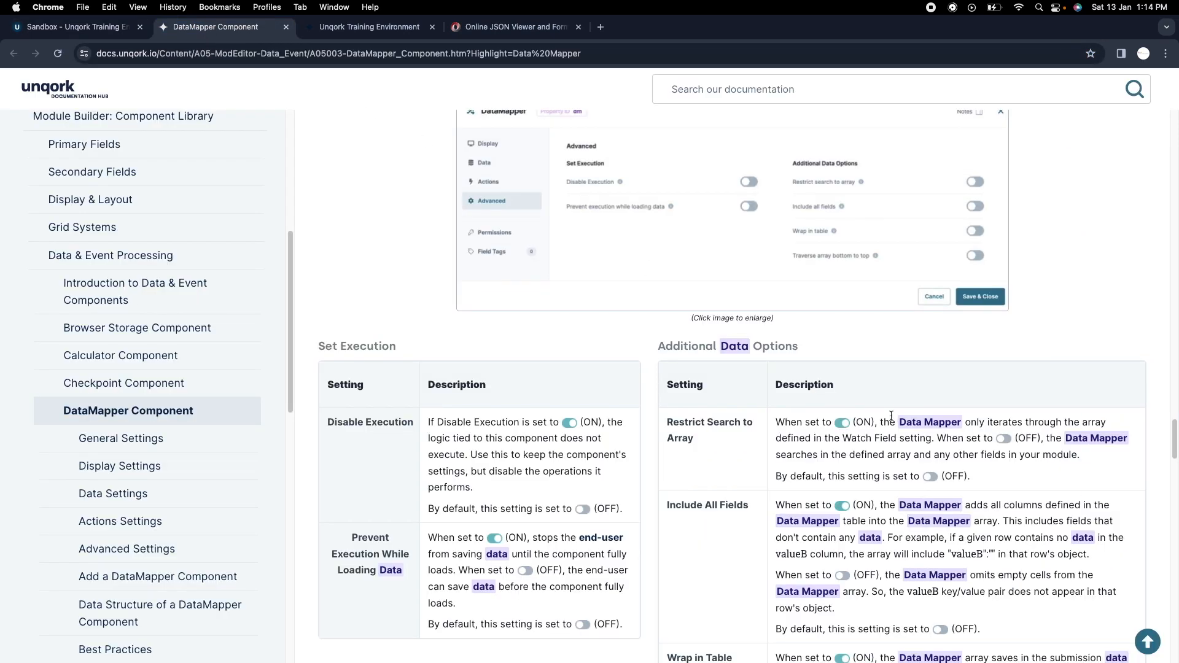
scroll(891, 416, "down", 2)
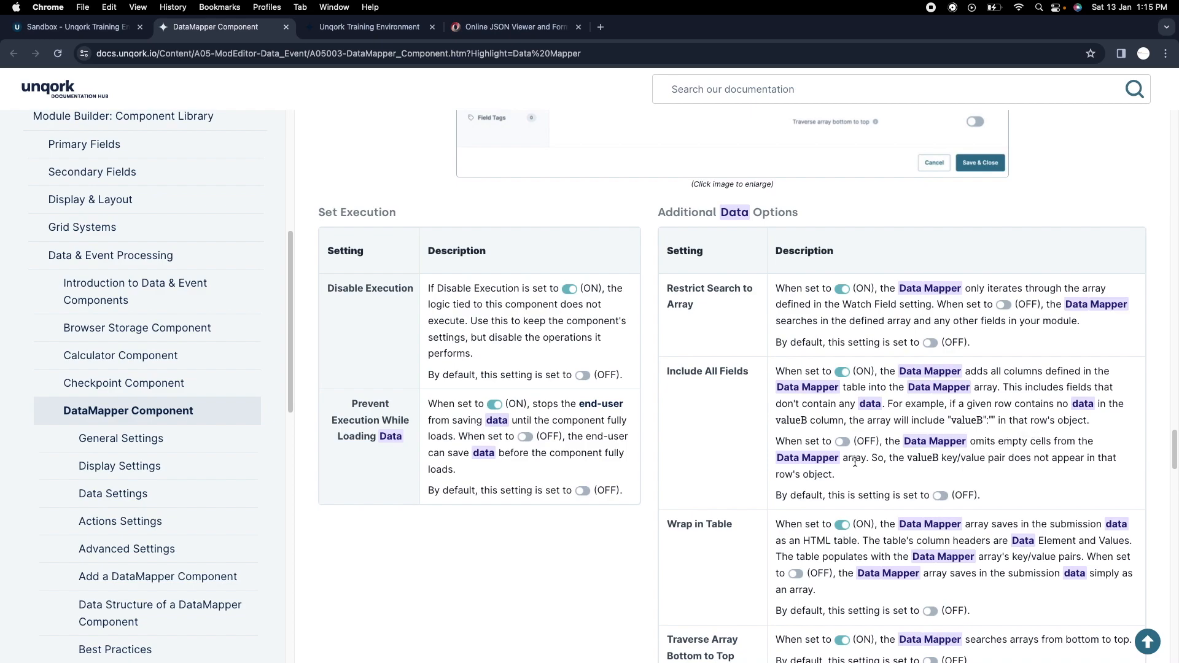
scroll(724, 472, "up", 1)
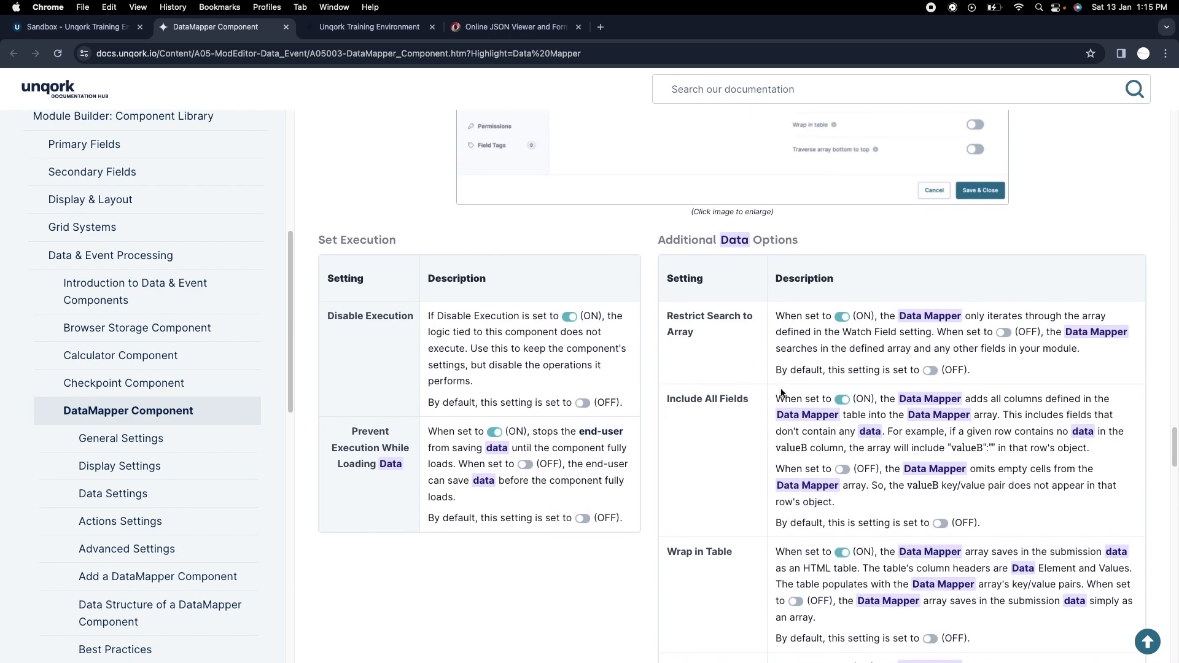
scroll(790, 388, "up", 1)
left_click(77, 27)
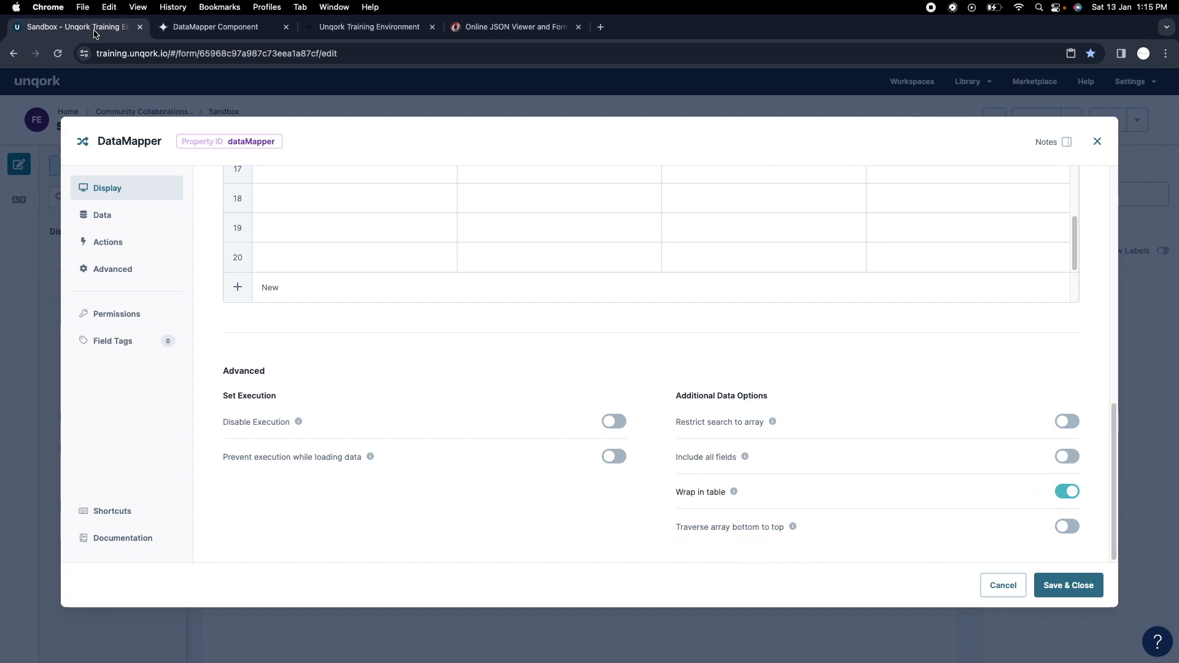
scroll(792, 487, "down", 1)
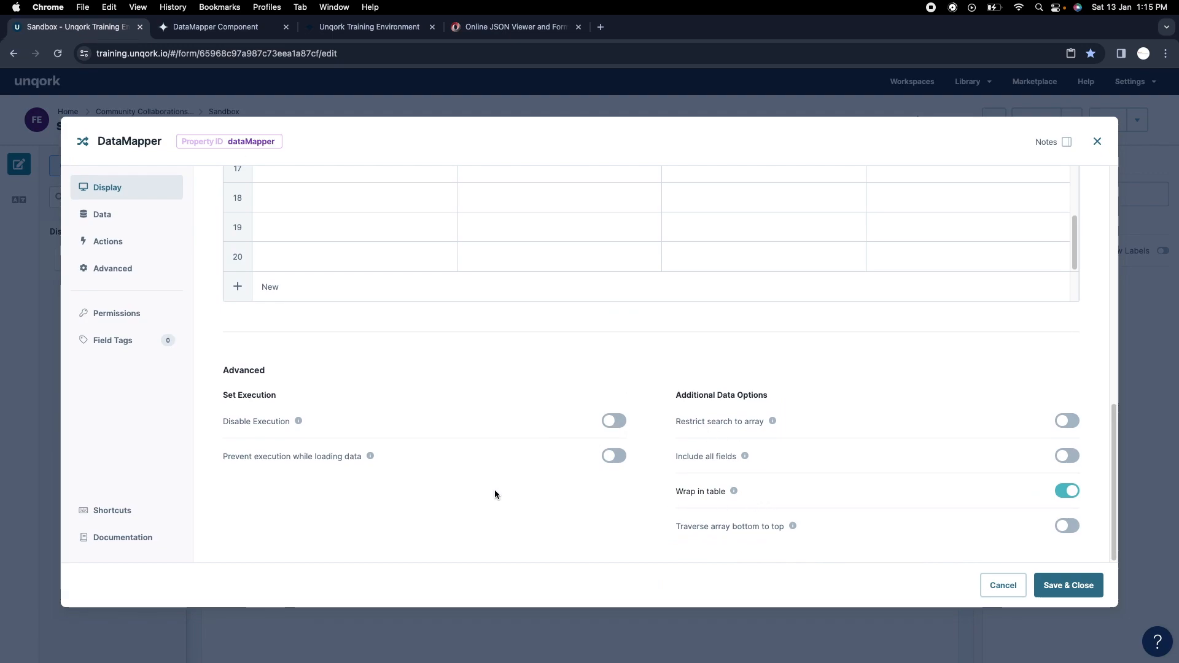
scroll(836, 472, "up", 3)
scroll(836, 472, "down", 3)
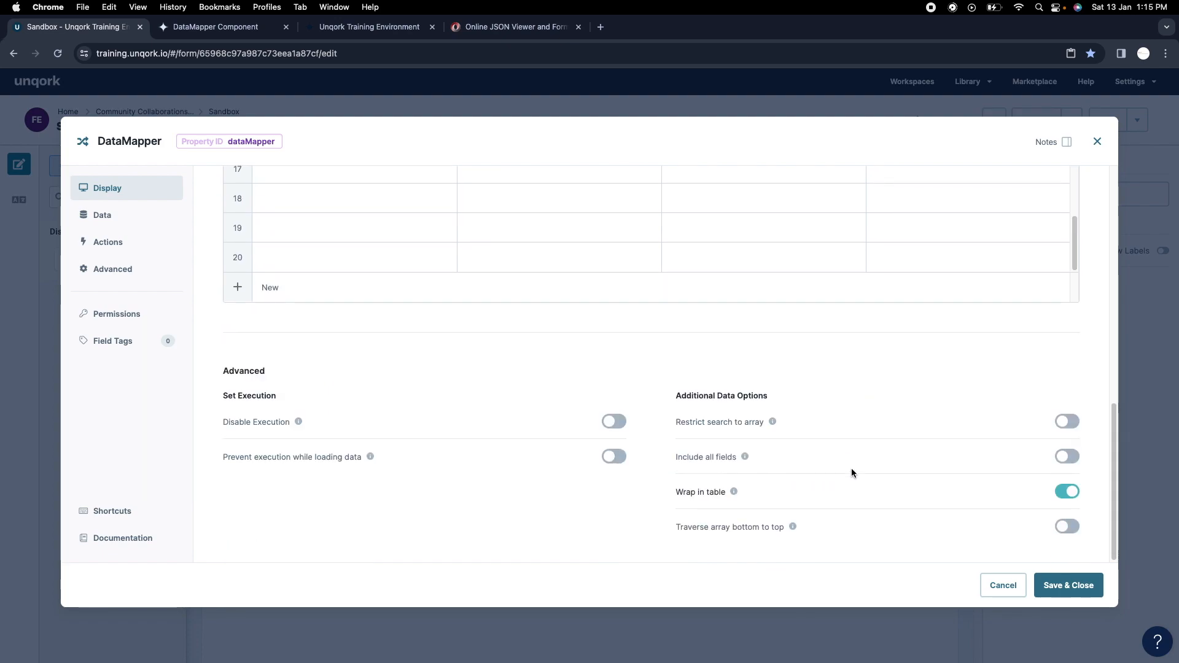
scroll(864, 472, "down", 1)
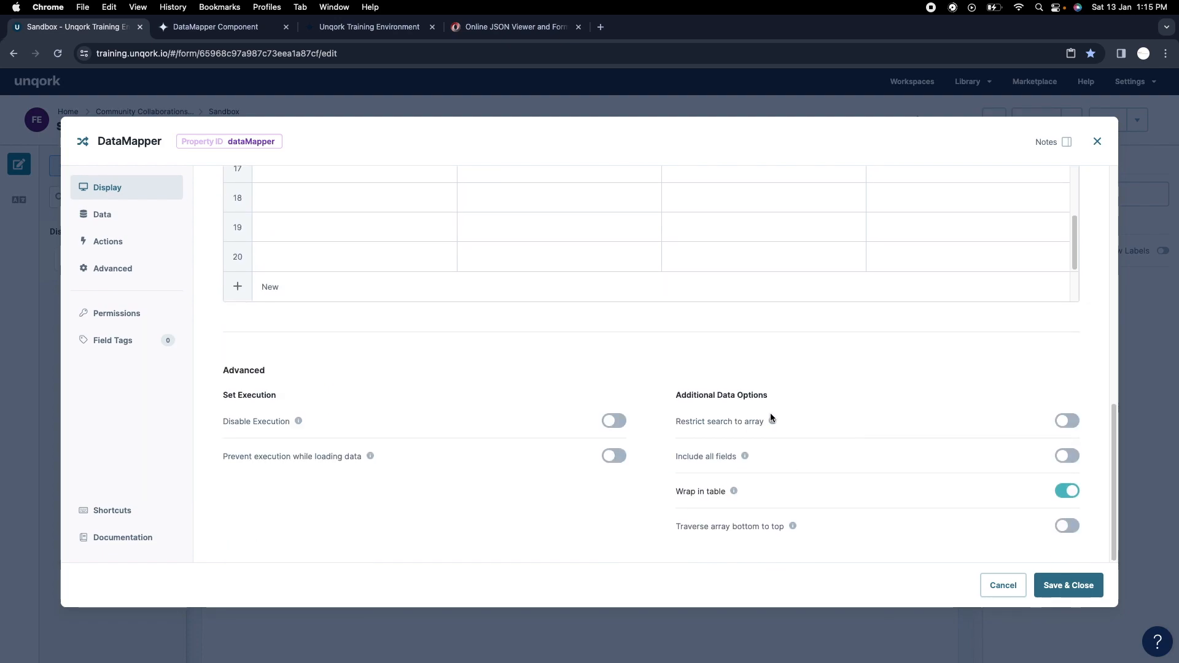
scroll(769, 418, "up", 1)
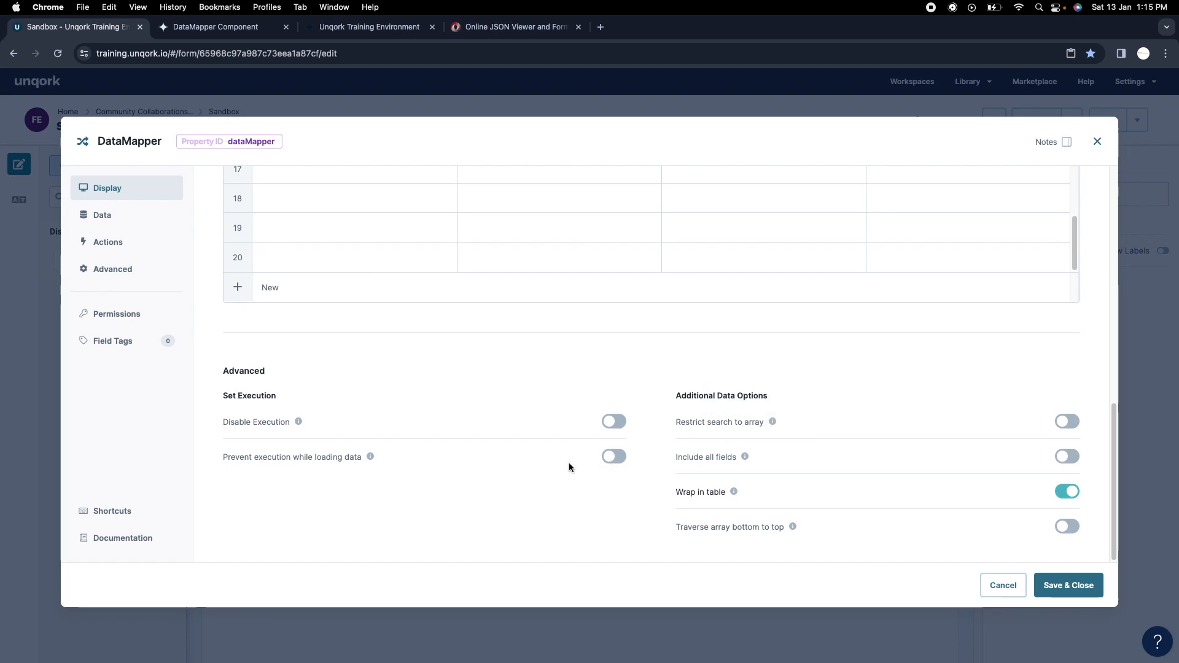
Step: Open the DataMapper's documentation from its settings and skim the overview, configuration window and general settings sections
left_click(126, 538)
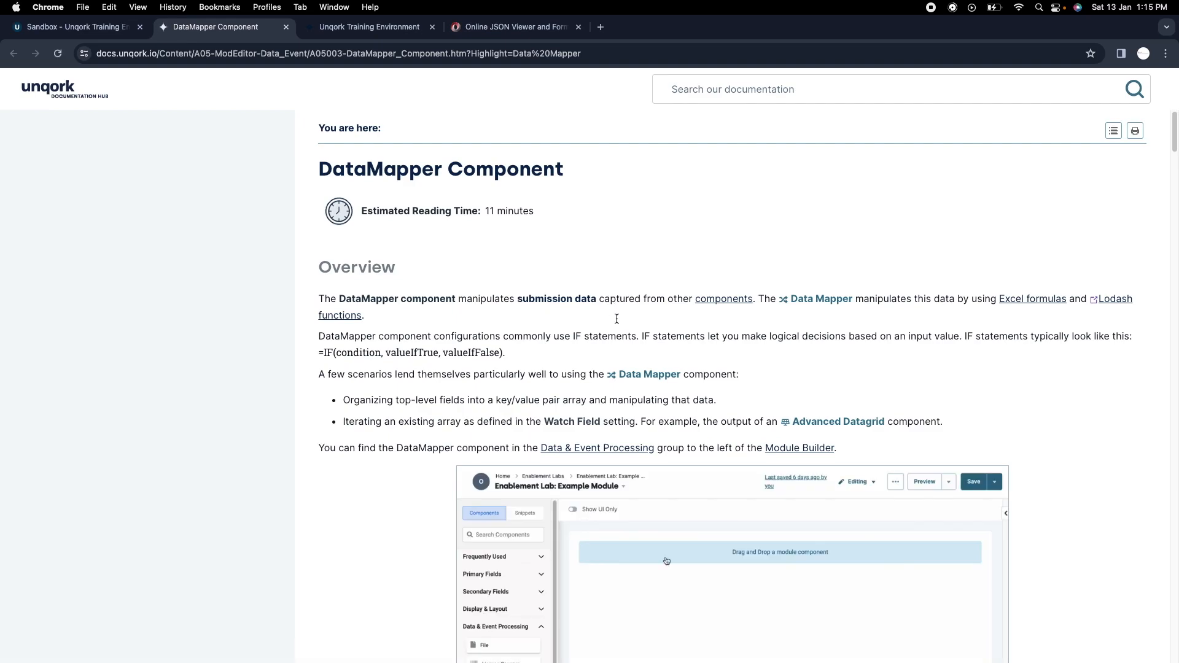
scroll(703, 376, "down", 1)
scroll(676, 418, "down", 1)
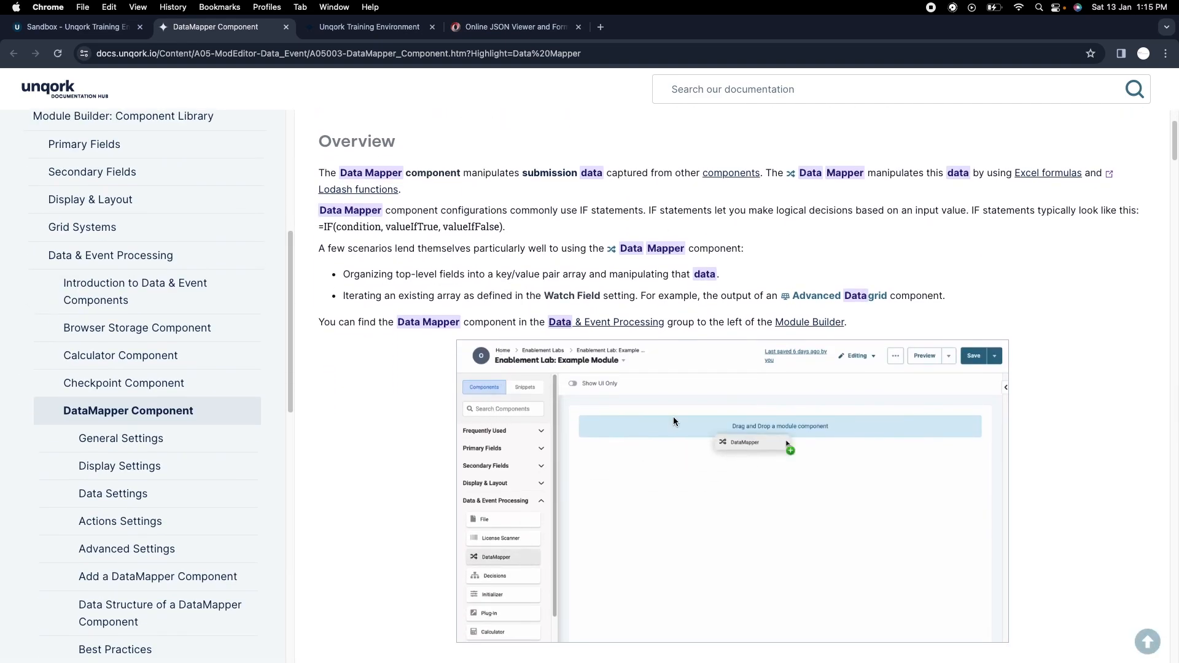
scroll(673, 421, "down", 7)
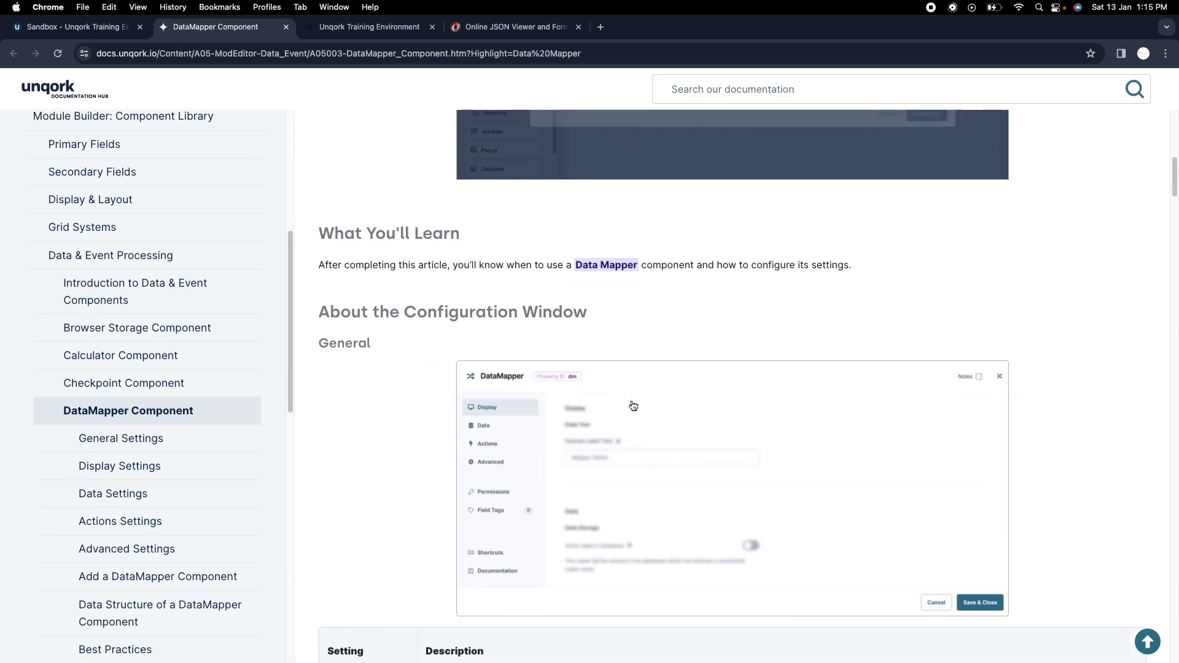
scroll(633, 405, "down", 11)
scroll(713, 434, "up", 2)
scroll(705, 426, "up", 12)
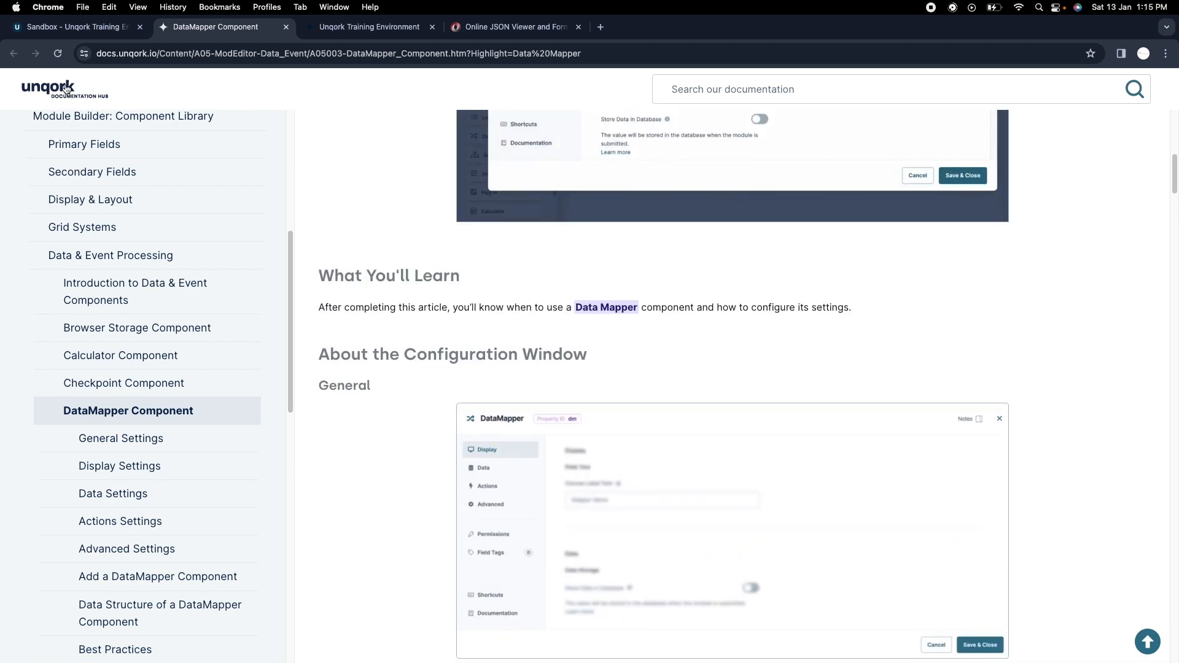
left_click(77, 26)
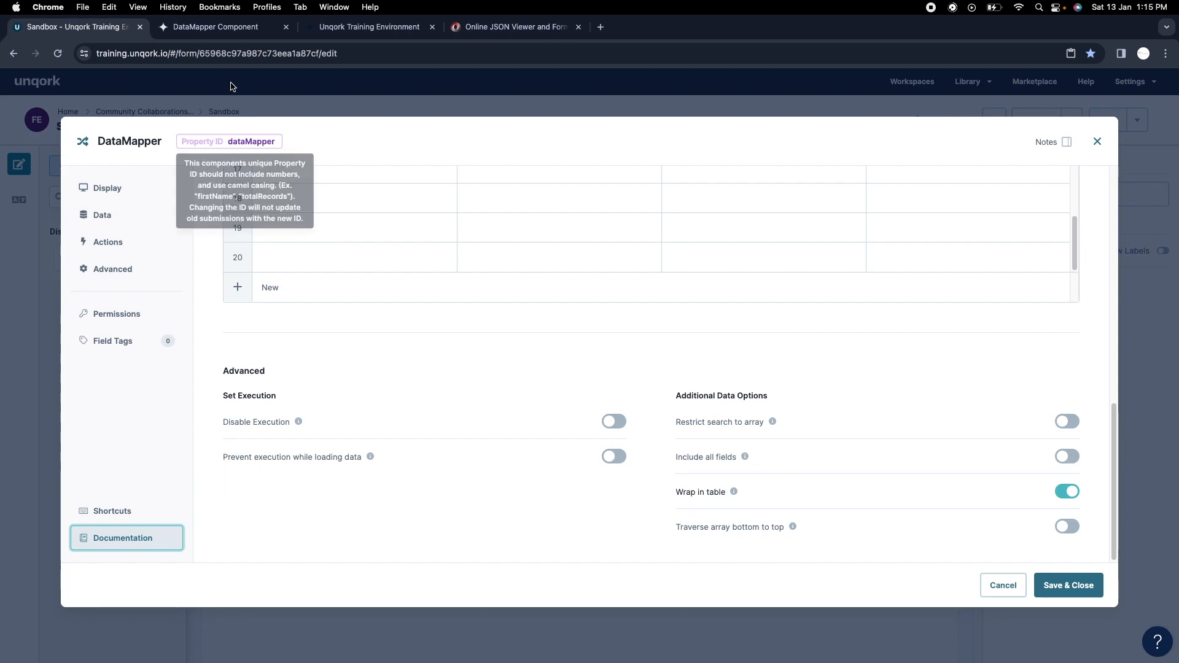
left_click(232, 29)
scroll(730, 392, "down", 2)
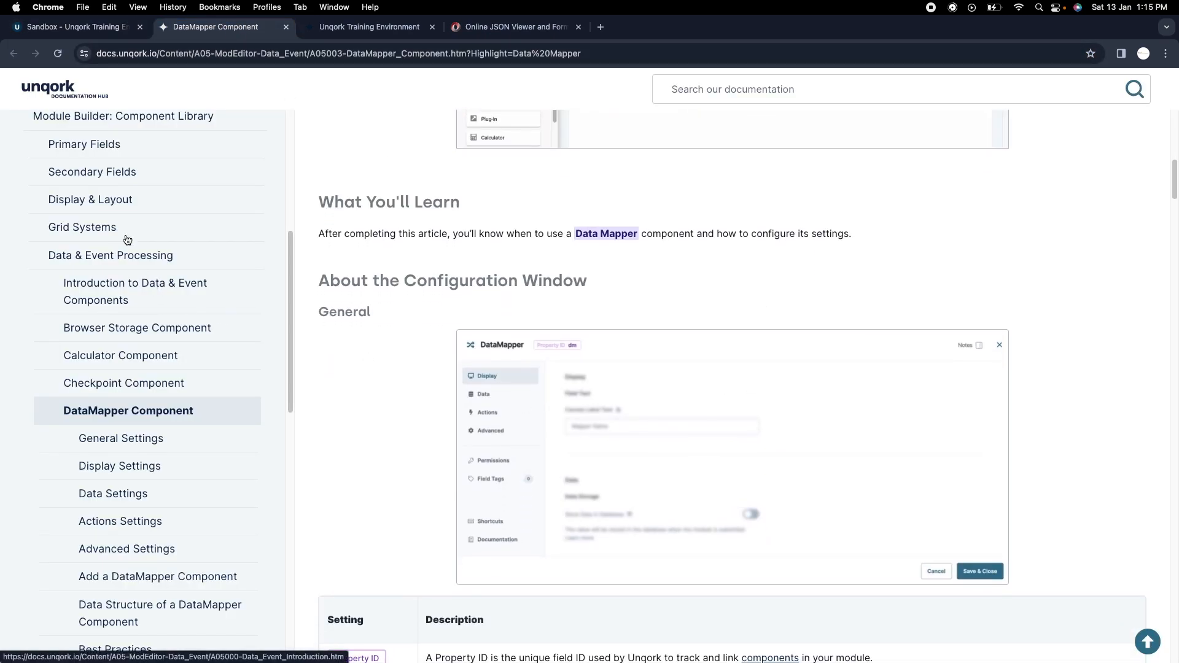
left_click(77, 26)
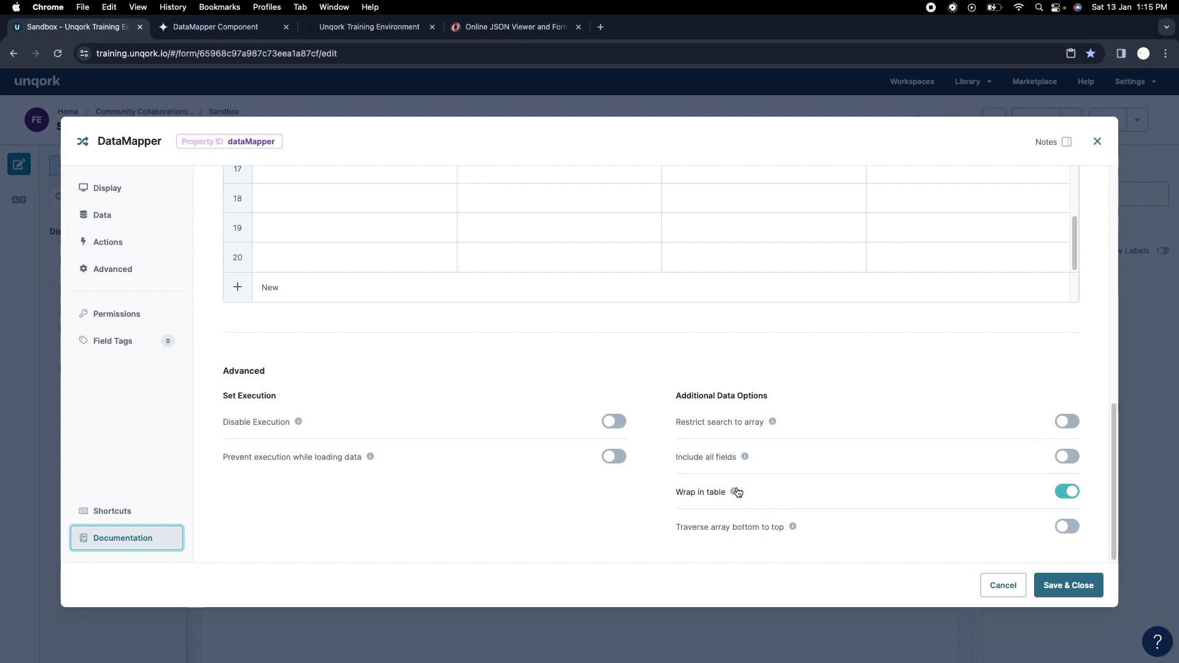
mouse_move(736, 491)
left_click(246, 30)
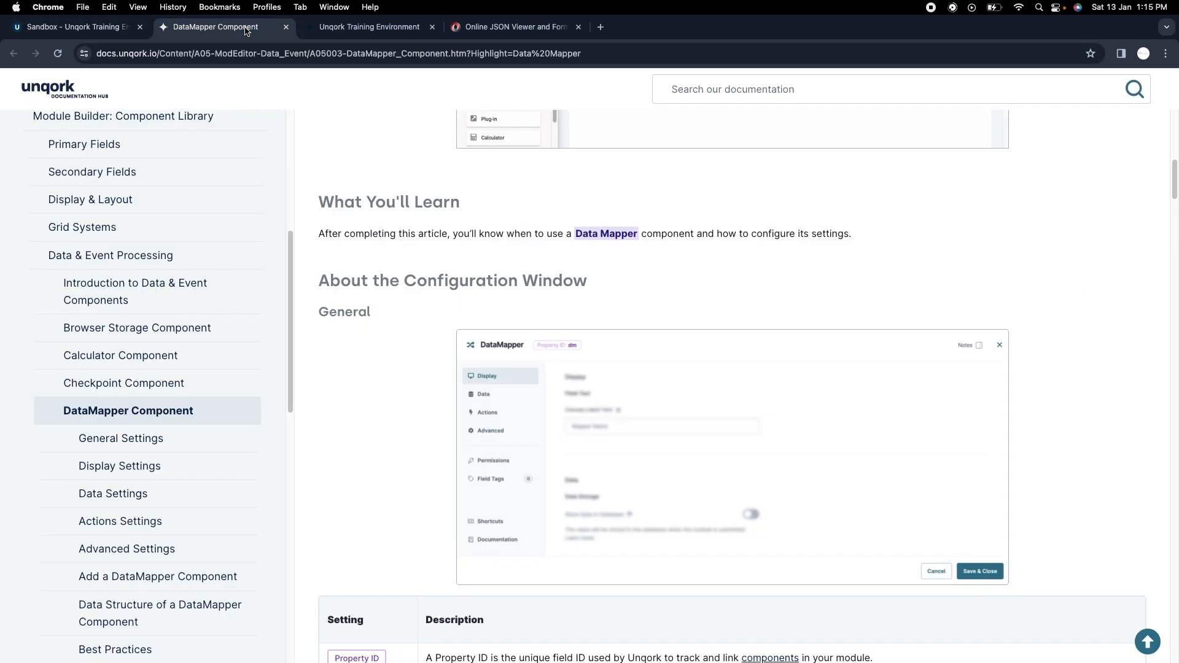
scroll(747, 374, "down", 8)
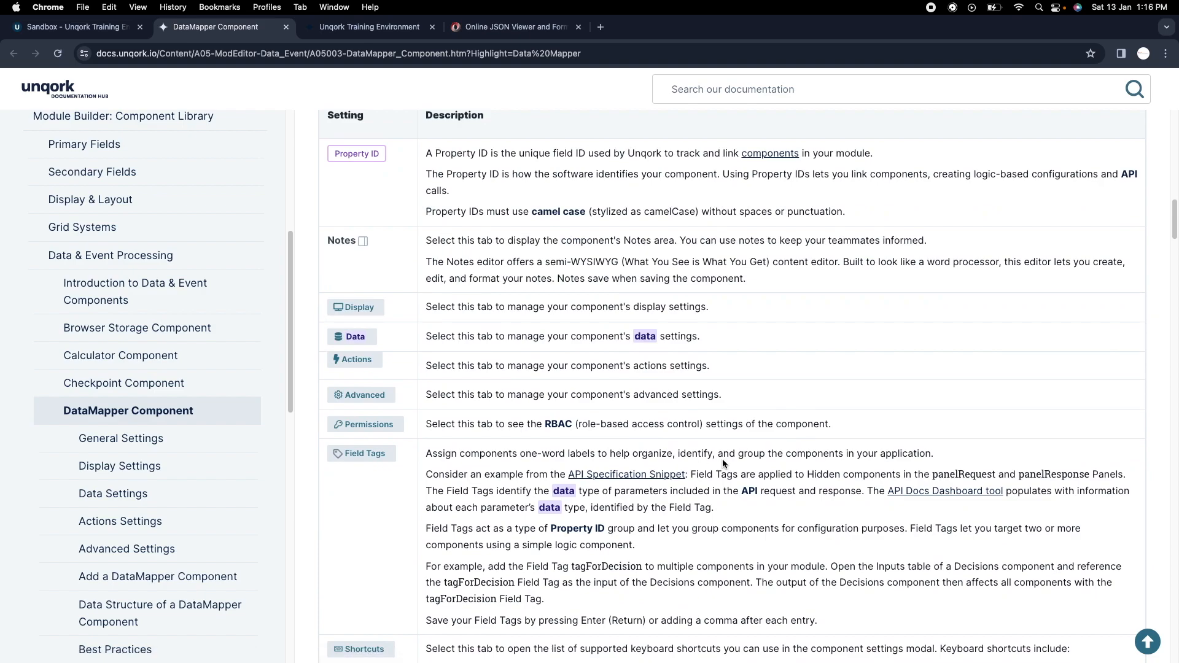
scroll(722, 458, "up", 6)
Step: Review the DataMapper's complete settings, from Canvas Label Text and data storage to the watch trigger, mapping table and advanced options
left_click(60, 31)
scroll(753, 424, "up", 10)
scroll(337, 393, "down", 1)
scroll(449, 437, "down", 4)
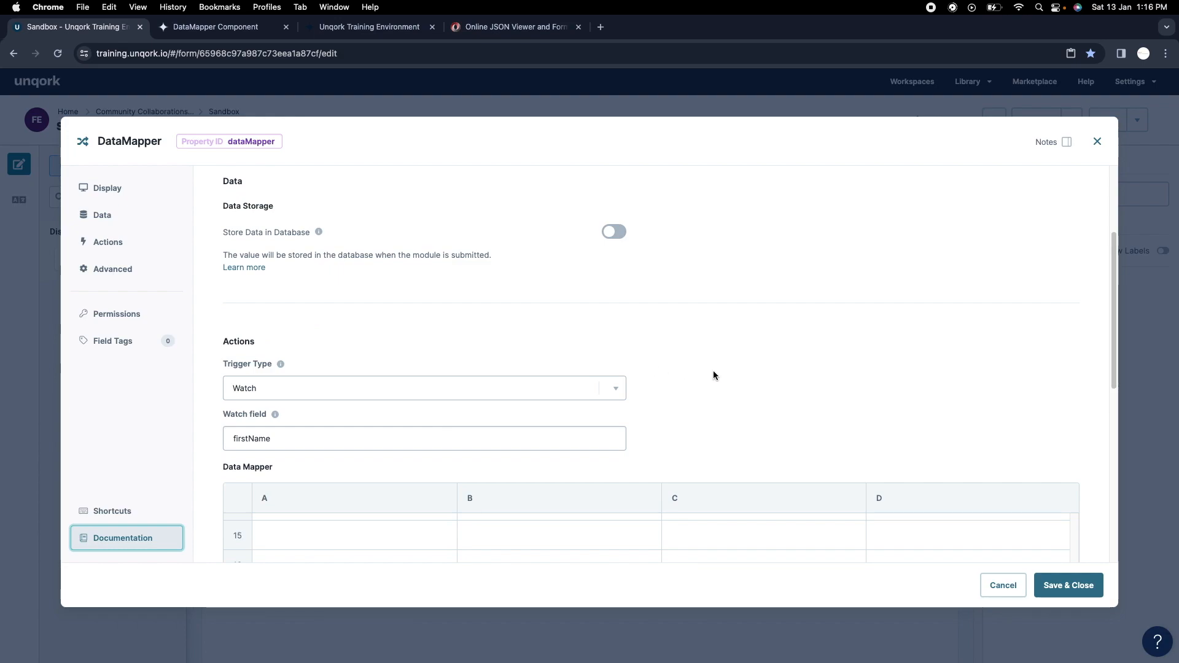
scroll(245, 326, "up", 1)
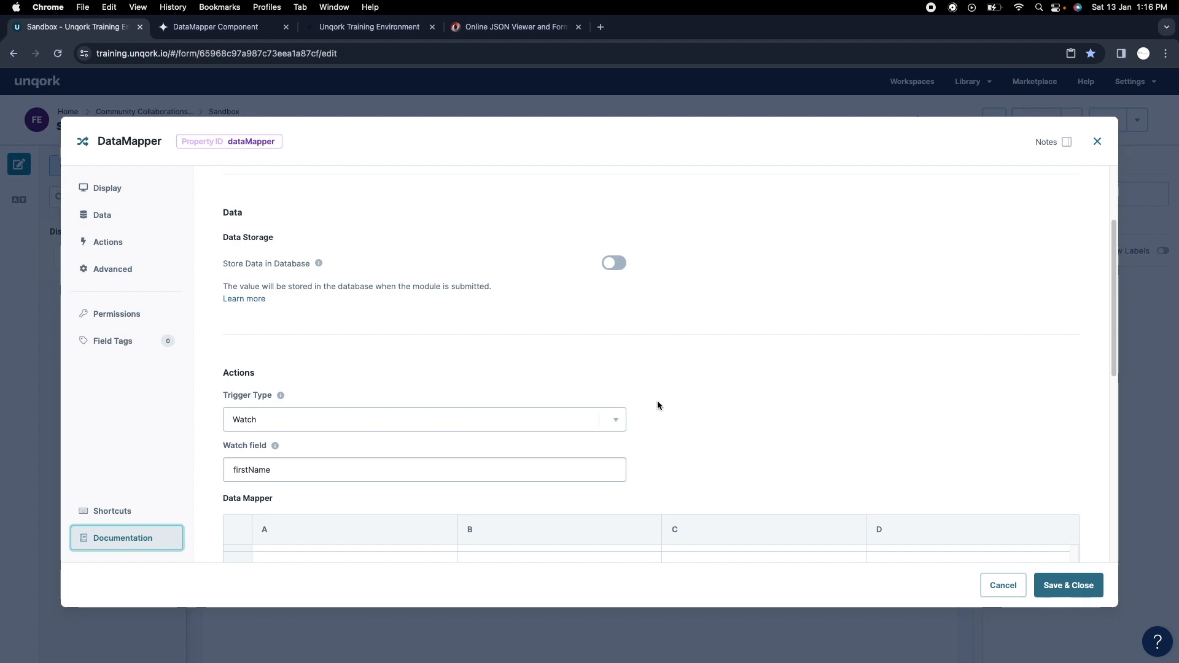
scroll(654, 412, "down", 5)
scroll(651, 421, "down", 6)
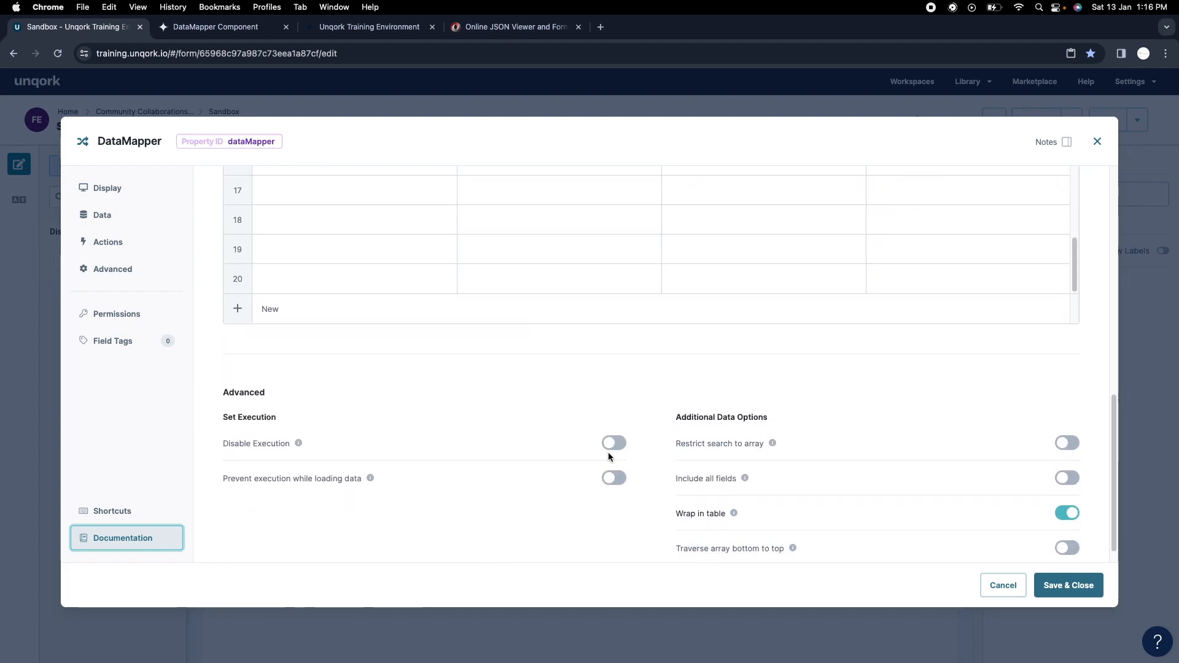
scroll(592, 467, "up", 10)
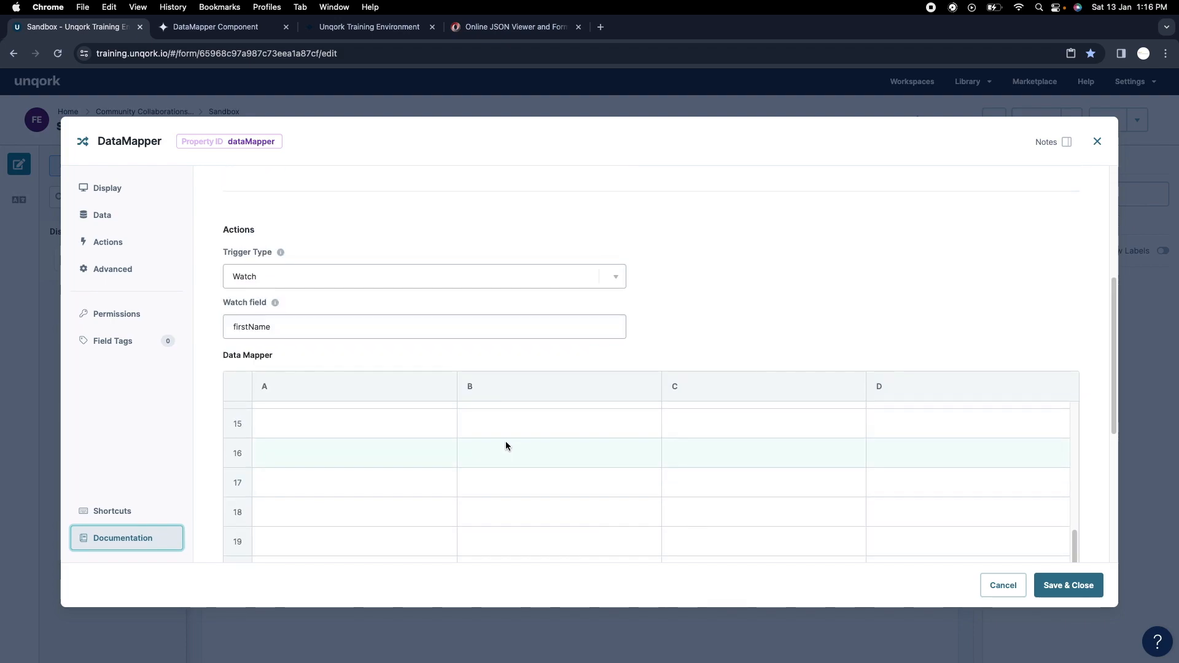
scroll(750, 338, "up", 3)
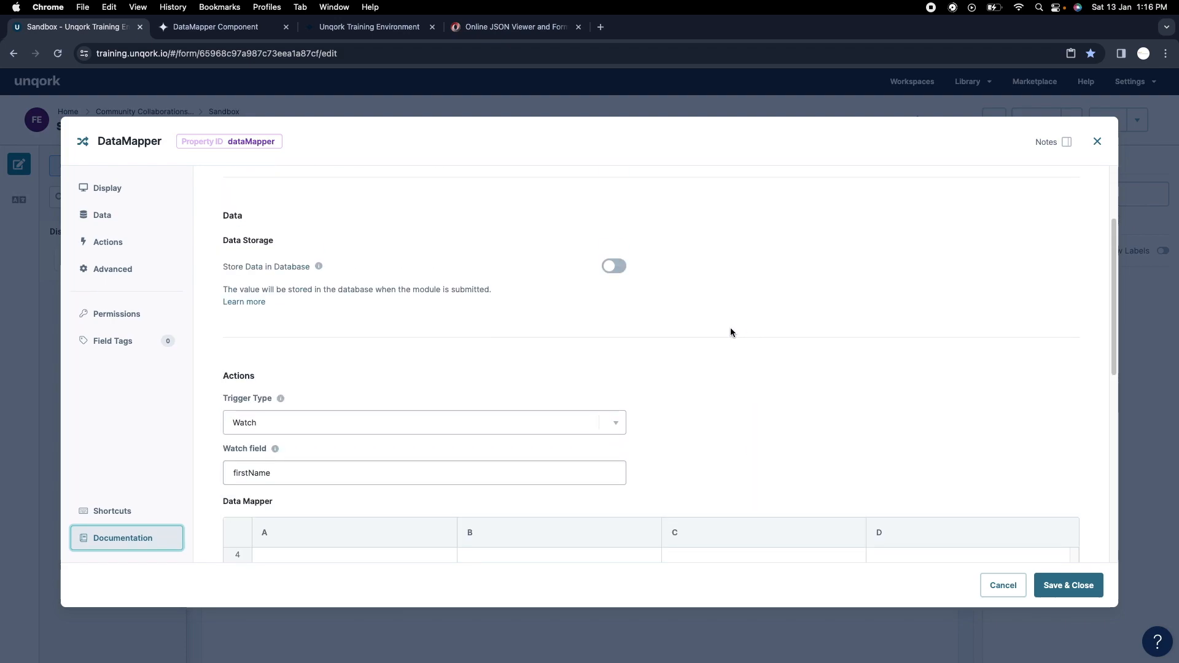
scroll(654, 329, "up", 3)
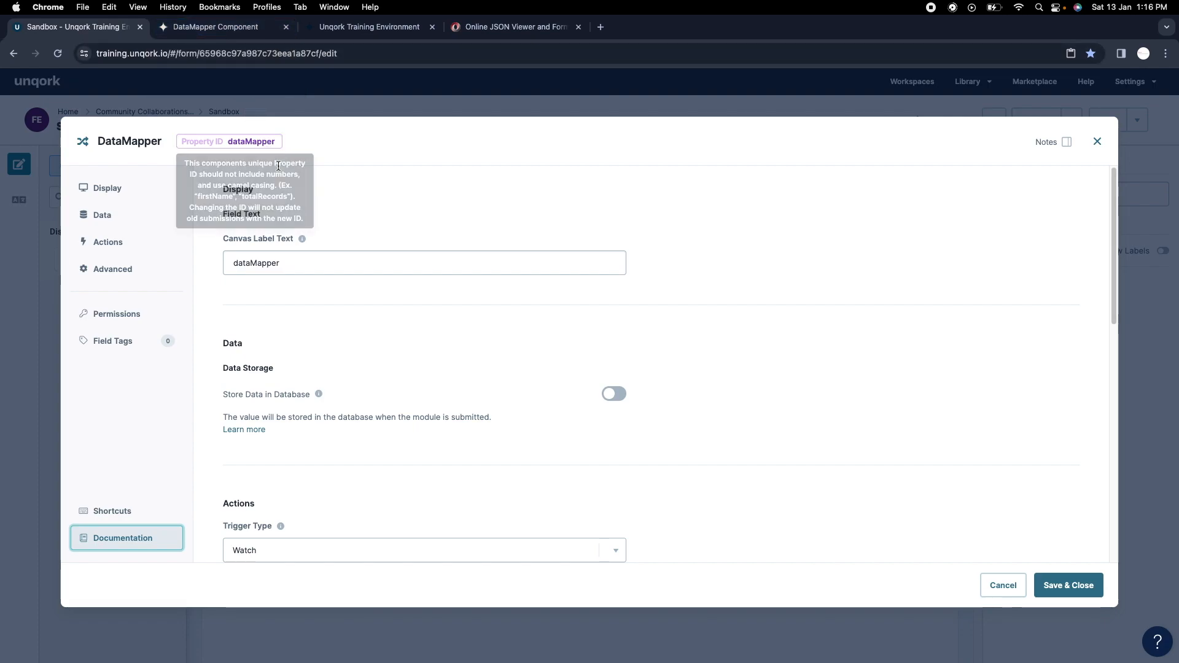
left_click(325, 259)
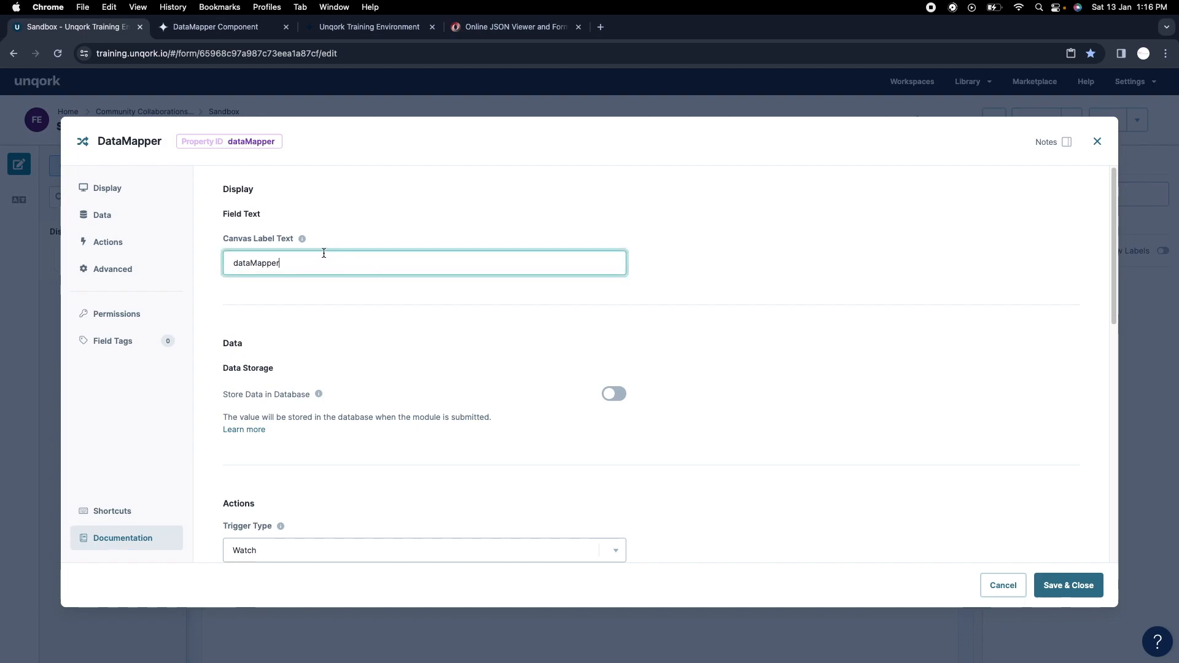